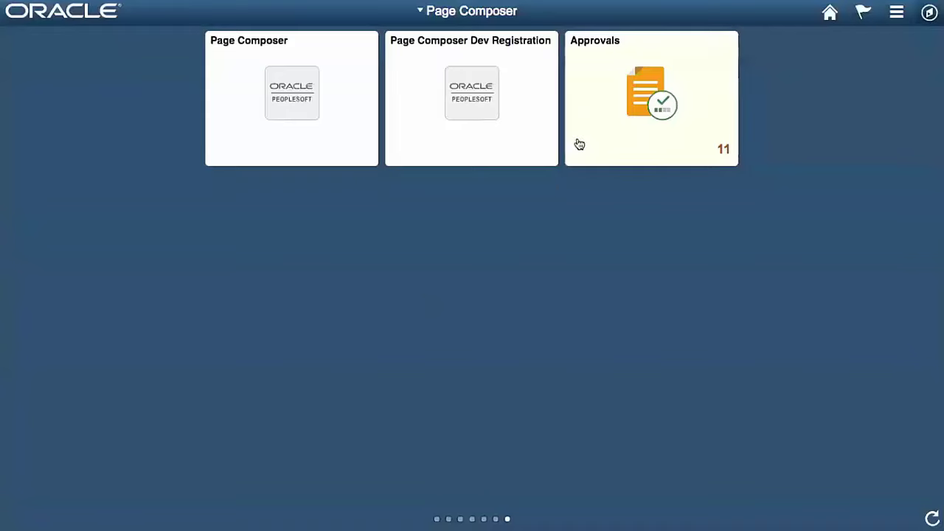
Open the Bike-A-Thon requisition from the pending approvals and review its header, summary and lines.
{"action": "left_click", "coordinate": [602, 116]}
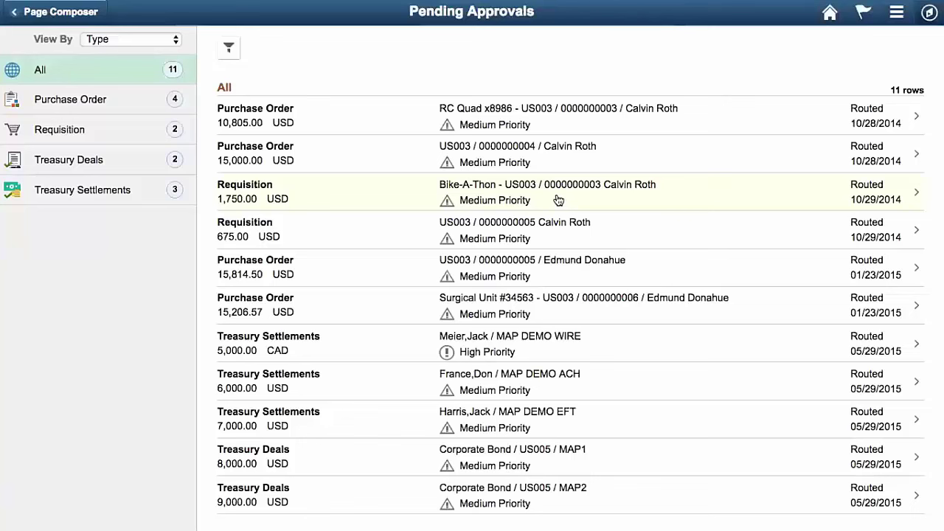
{"action": "left_click", "coordinate": [560, 197]}
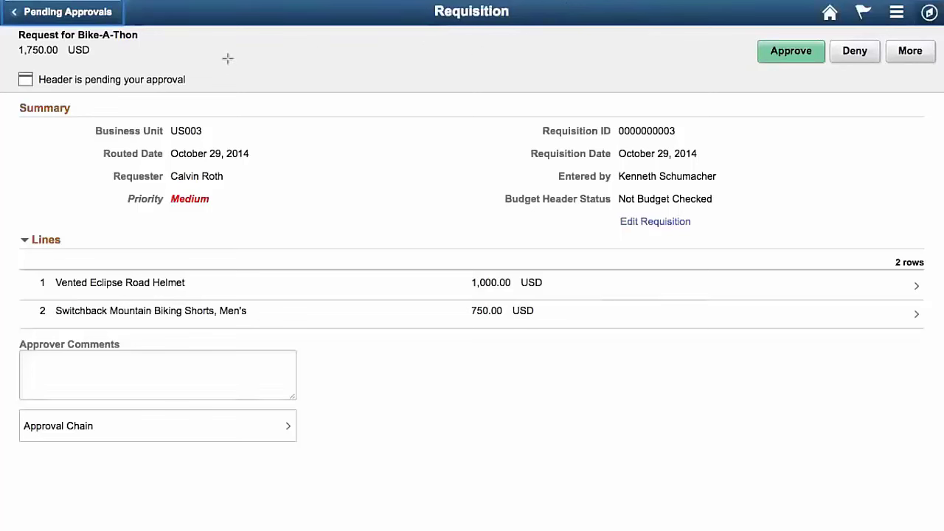
{"action": "left_click_drag", "start_coordinate": [6, 28], "coordinate": [173, 67]}
{"action": "mouse_move", "coordinate": [78, 125]}
{"action": "left_mouse_down"}
{"action": "mouse_move", "coordinate": [138, 185]}
{"action": "mouse_move", "coordinate": [493, 207]}
{"action": "mouse_move", "coordinate": [587, 202]}
{"action": "left_mouse_up"}
{"action": "mouse_move", "coordinate": [649, 195]}
{"action": "left_mouse_down"}
{"action": "mouse_move", "coordinate": [748, 218]}
{"action": "mouse_move", "coordinate": [746, 237]}
{"action": "left_mouse_up"}
{"action": "mouse_move", "coordinate": [30, 267]}
{"action": "left_mouse_down"}
{"action": "mouse_move", "coordinate": [32, 310]}
{"action": "mouse_move", "coordinate": [390, 320]}
{"action": "mouse_move", "coordinate": [686, 343]}
{"action": "mouse_move", "coordinate": [685, 333]}
{"action": "left_mouse_up"}
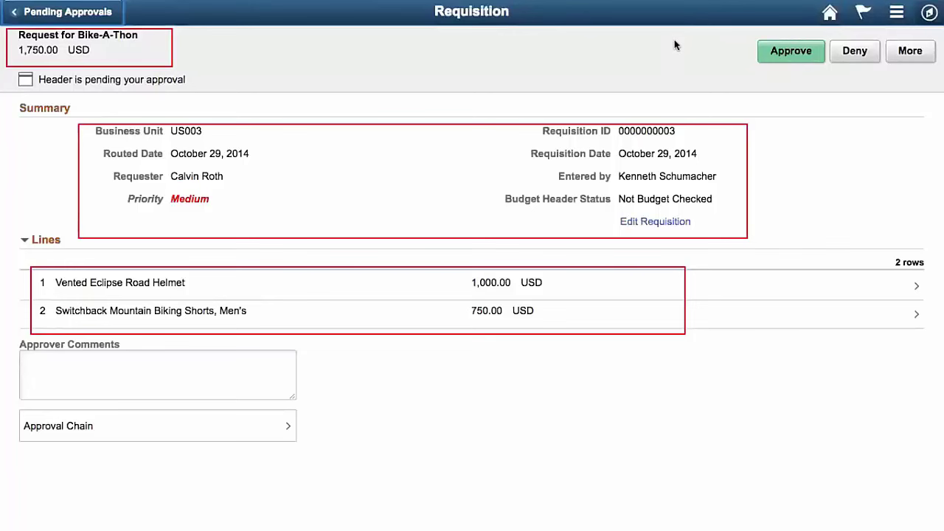
Review the line details of the Vented Eclipse Road Helmet and the requisition's approval chain.
{"action": "left_click", "coordinate": [447, 295]}
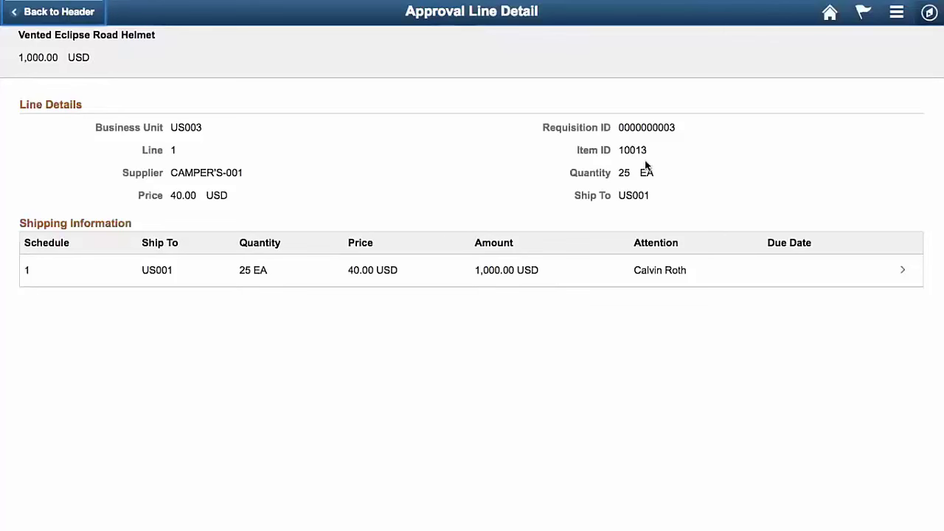
{"action": "left_click", "coordinate": [99, 13]}
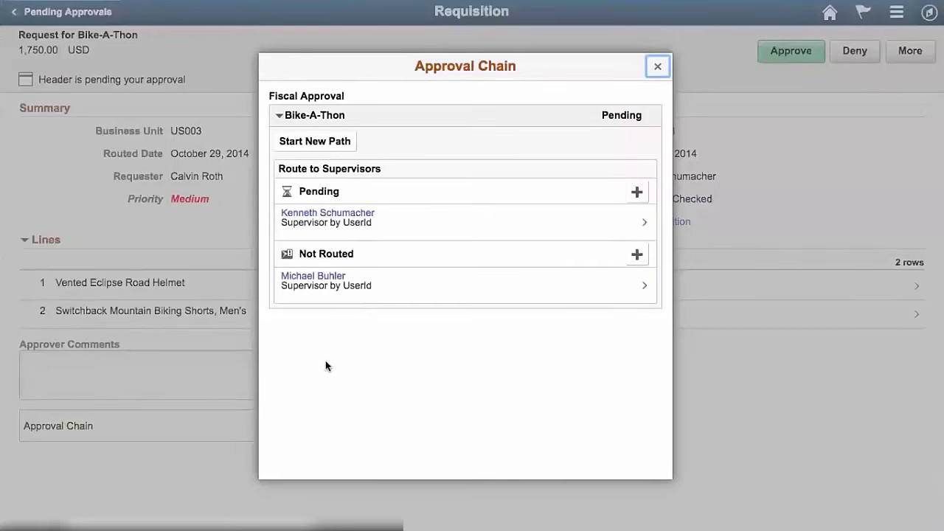
{"action": "left_click", "coordinate": [657, 67]}
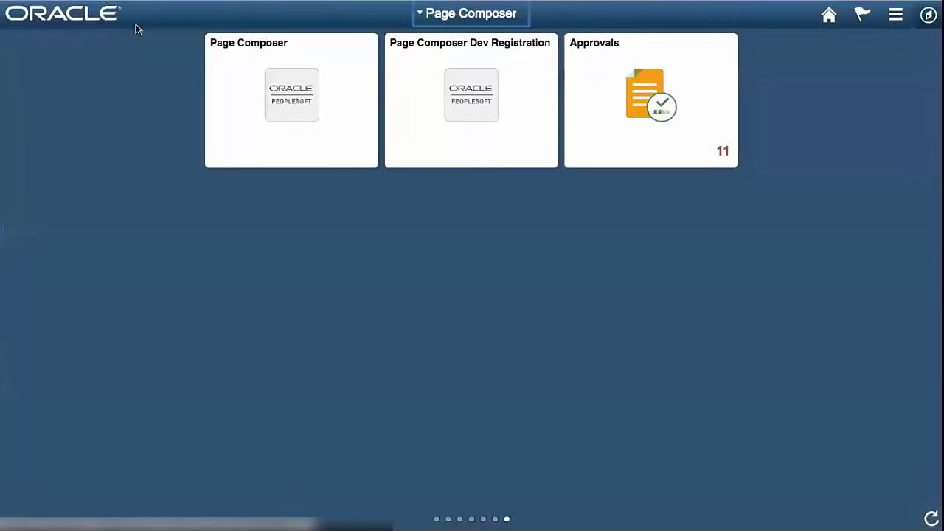
Check how the Priority value is styled on the pending Bike-A-Thon requisition and return to the homepage.
{"action": "left_click", "coordinate": [605, 127]}
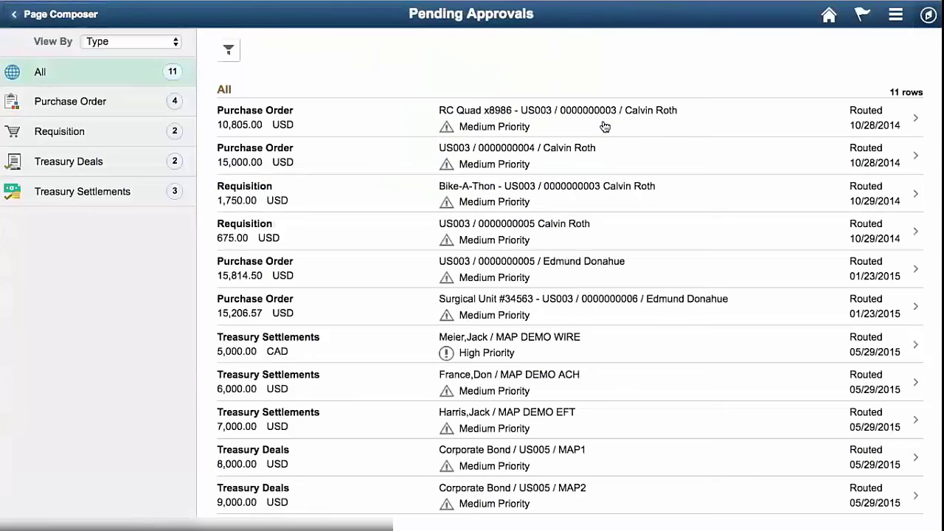
{"action": "left_click", "coordinate": [610, 193]}
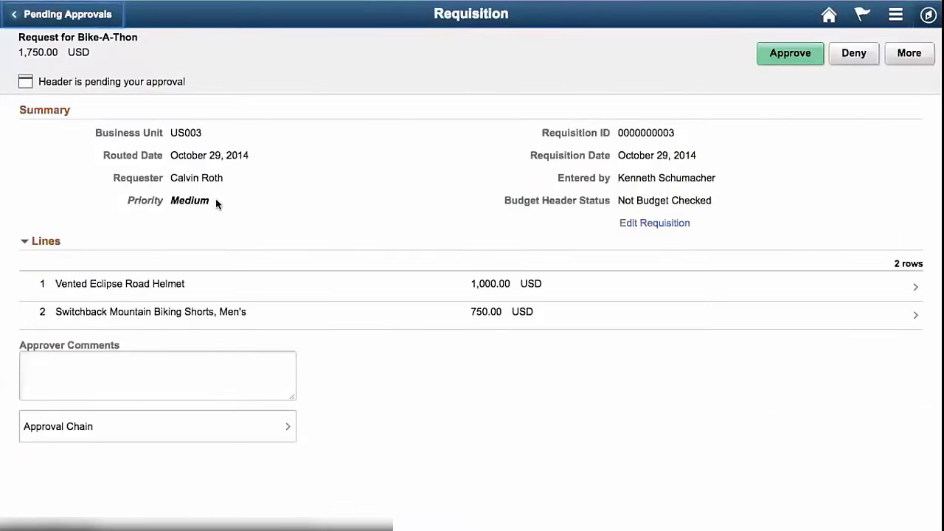
{"action": "left_click_drag", "start_coordinate": [216, 204], "coordinate": [168, 206]}
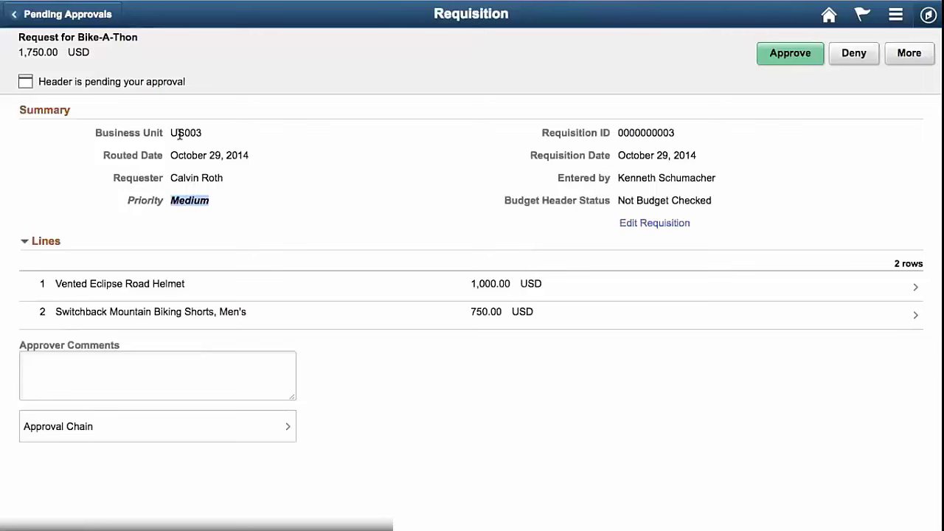
{"action": "left_click", "coordinate": [113, 17]}
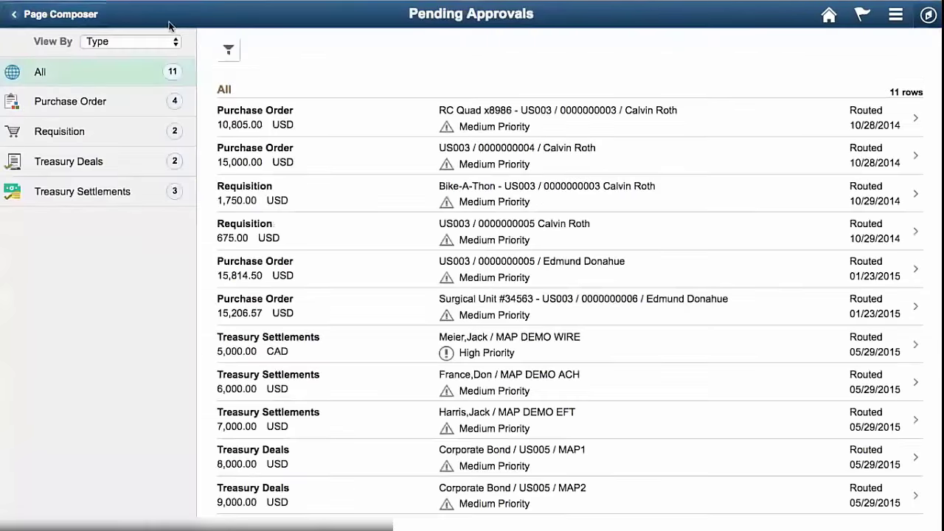
{"action": "left_click", "coordinate": [103, 14]}
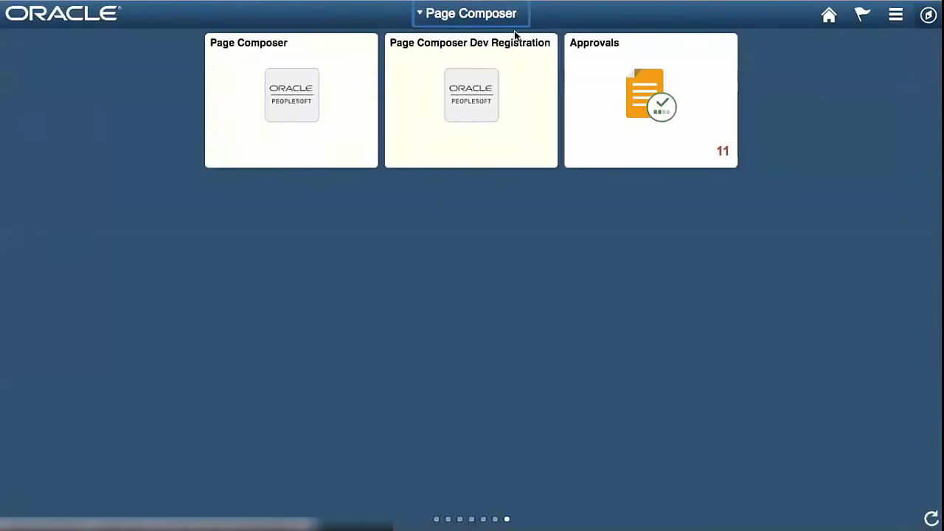
Open Page Composer, search for the APPROVALS definition and select its Requisition composition.
{"action": "left_click", "coordinate": [268, 120]}
{"action": "left_click", "coordinate": [116, 82]}
{"action": "left_click", "coordinate": [347, 253]}
{"action": "left_click", "coordinate": [59, 191]}
{"action": "scroll", "coordinate": [400, 359], "scroll_direction": "down", "scroll_amount": 10}
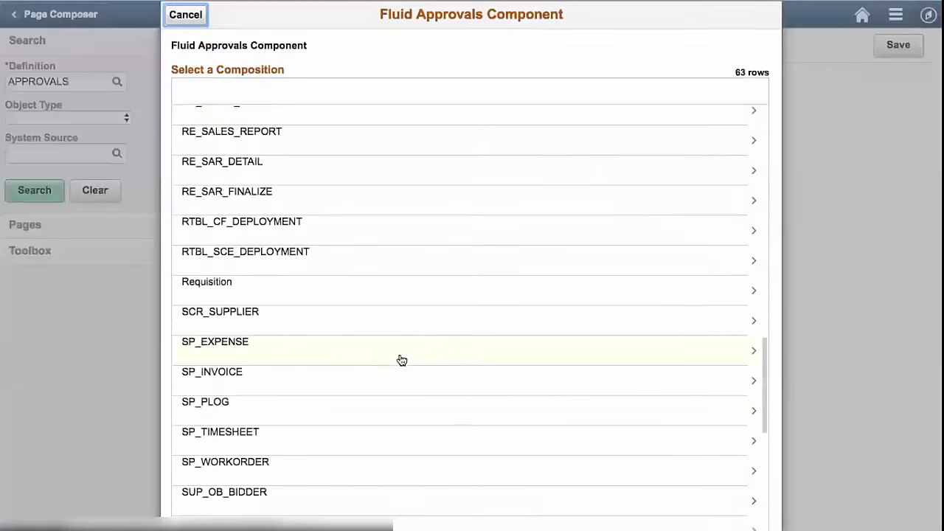
{"action": "left_click", "coordinate": [310, 296]}
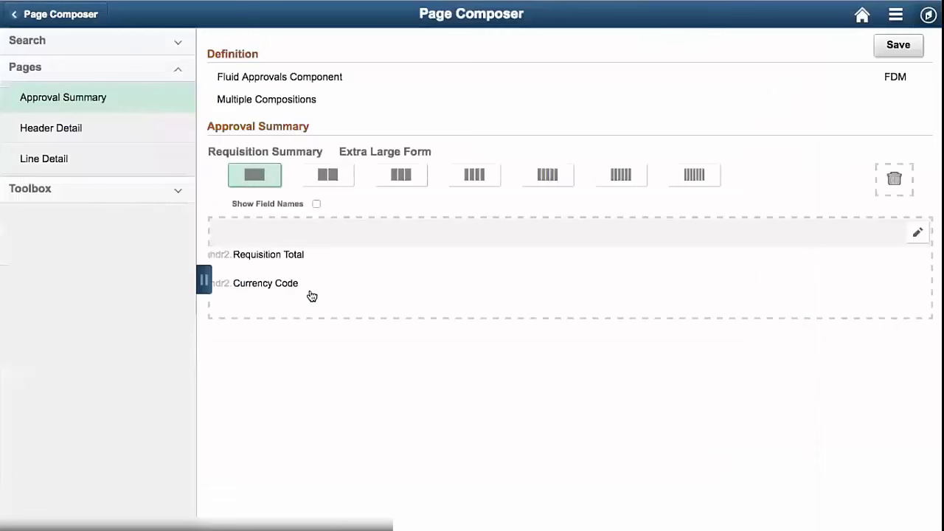
Open the Header Detail page of the composition and expand the toolbox of available field views.
{"action": "left_click", "coordinate": [147, 139]}
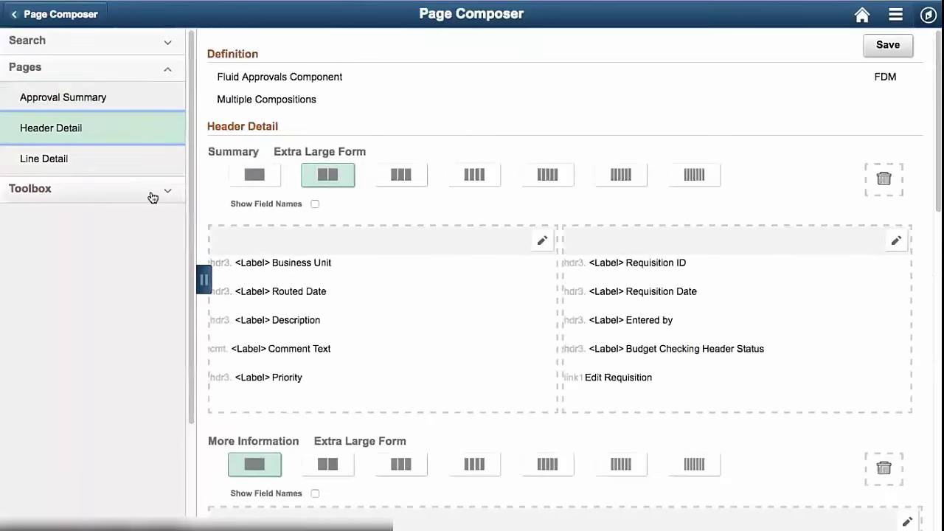
{"action": "left_click", "coordinate": [148, 193]}
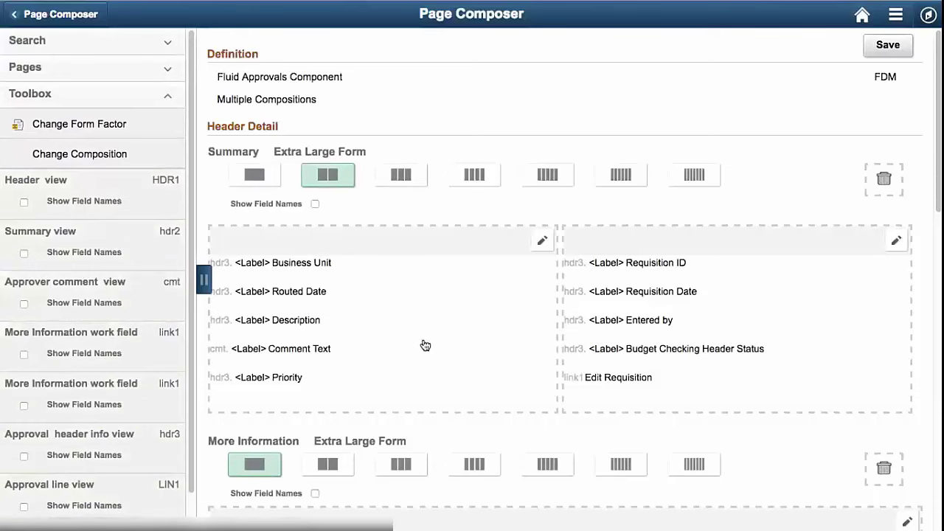
{"action": "scroll", "coordinate": [425, 345], "scroll_direction": "down", "scroll_amount": 3}
{"action": "scroll", "coordinate": [425, 344], "scroll_direction": "up", "scroll_amount": 3}
View the form factor options for the Header Detail page, leaving X-Large selected.
{"action": "left_click", "coordinate": [129, 127]}
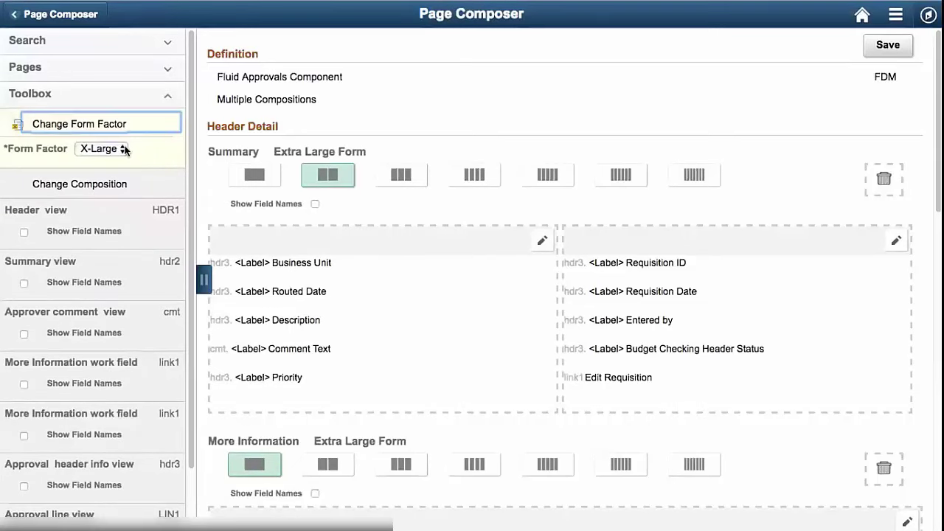
{"action": "left_click", "coordinate": [125, 150]}
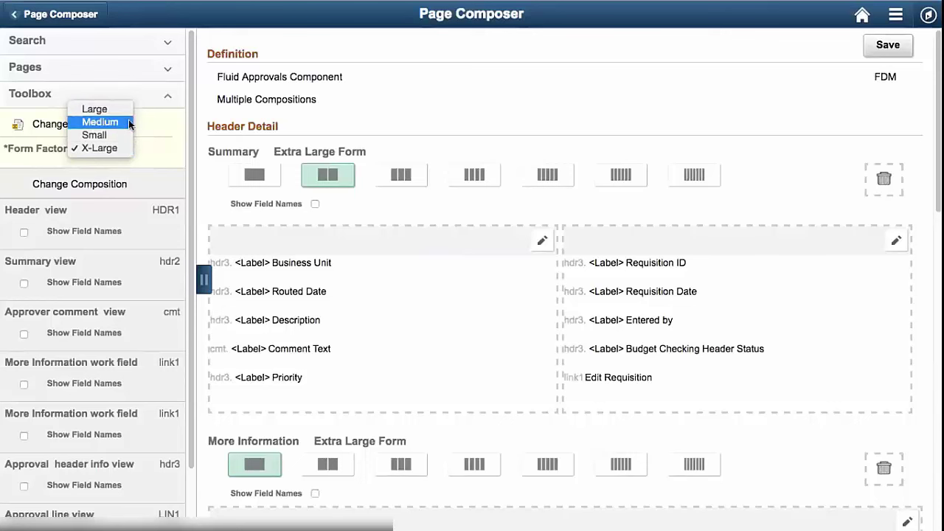
{"action": "left_click", "coordinate": [415, 106]}
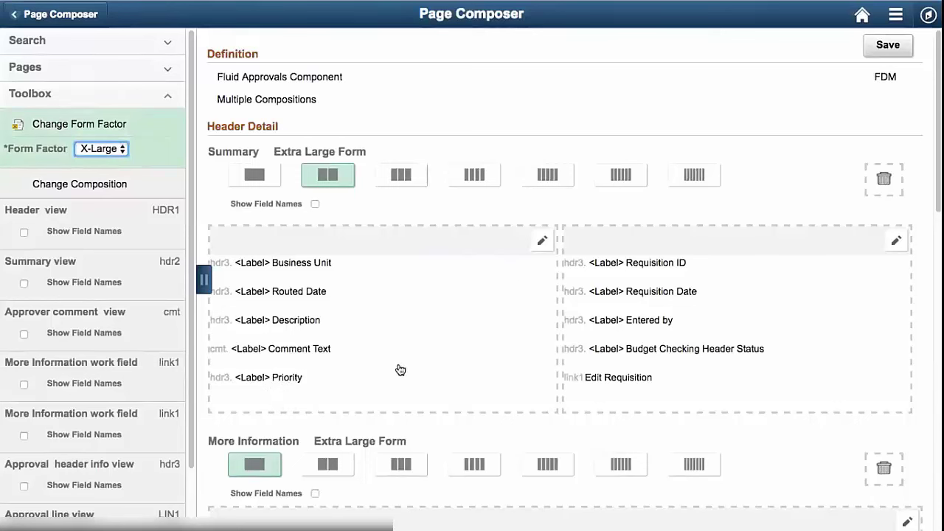
Set the Priority field's font color to Red in the first column of the Summary section and save the page.
{"action": "left_click", "coordinate": [542, 242]}
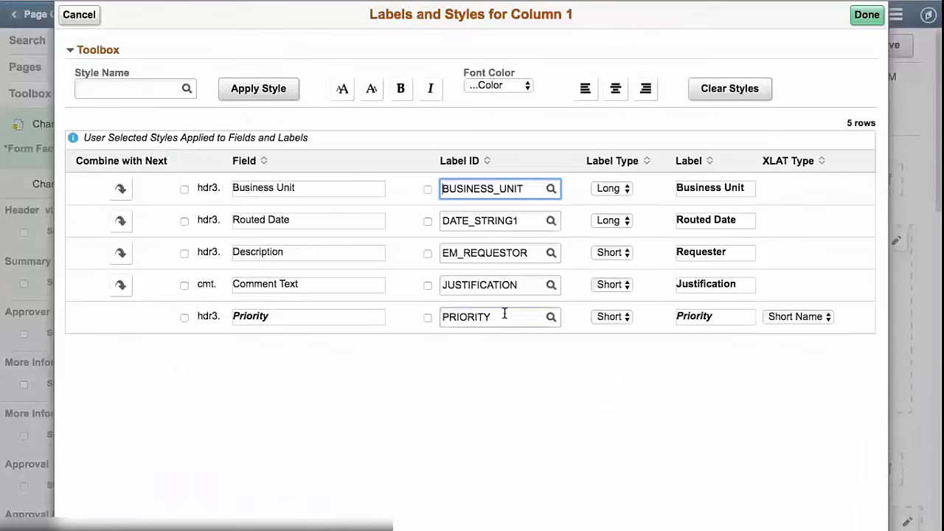
{"action": "left_click", "coordinate": [428, 318]}
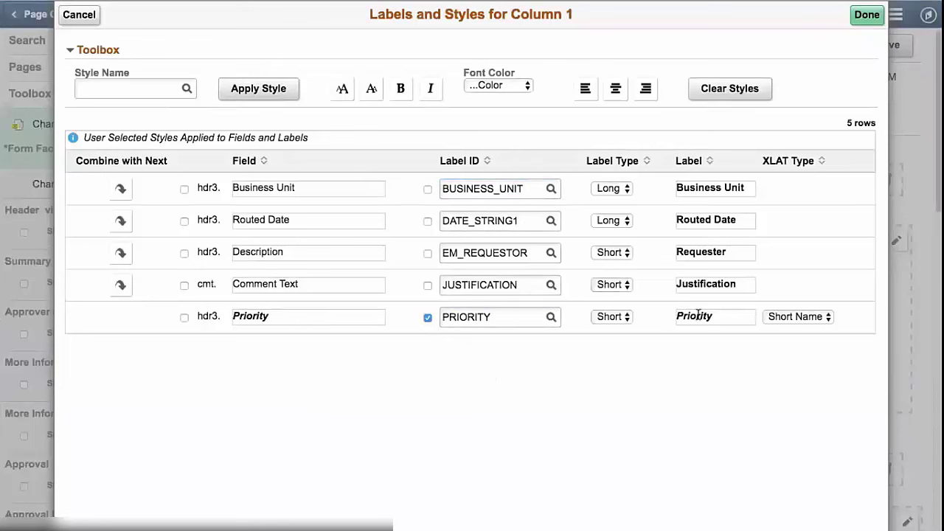
{"action": "left_click", "coordinate": [429, 317]}
{"action": "left_click", "coordinate": [184, 317]}
{"action": "left_click", "coordinate": [478, 87]}
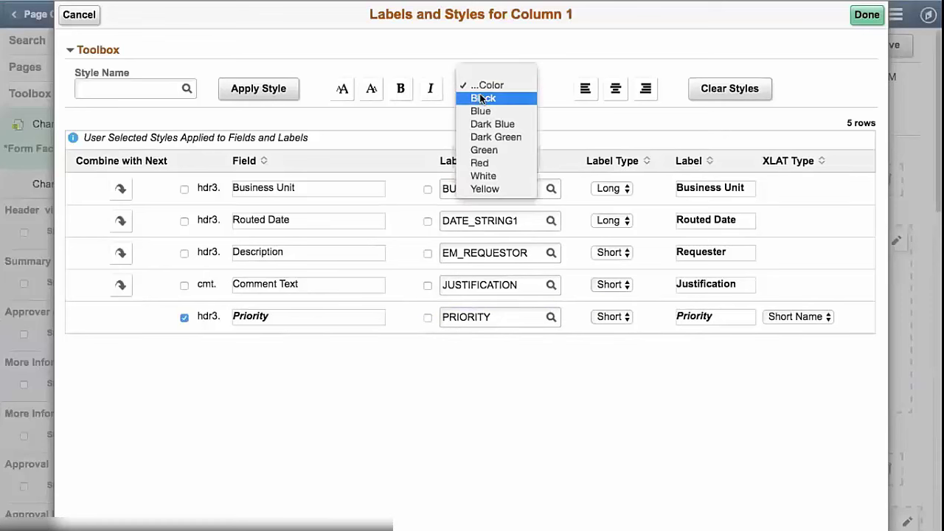
{"action": "left_click", "coordinate": [485, 163]}
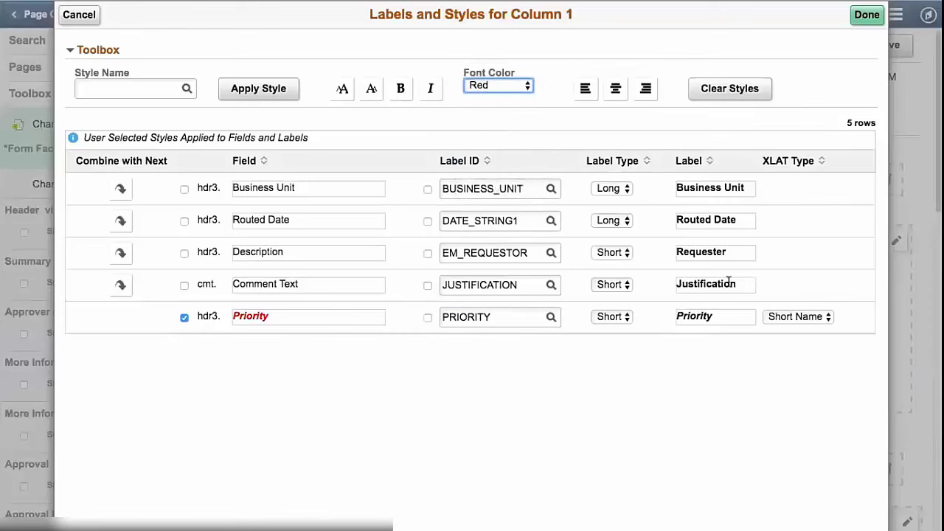
{"action": "left_click", "coordinate": [864, 15]}
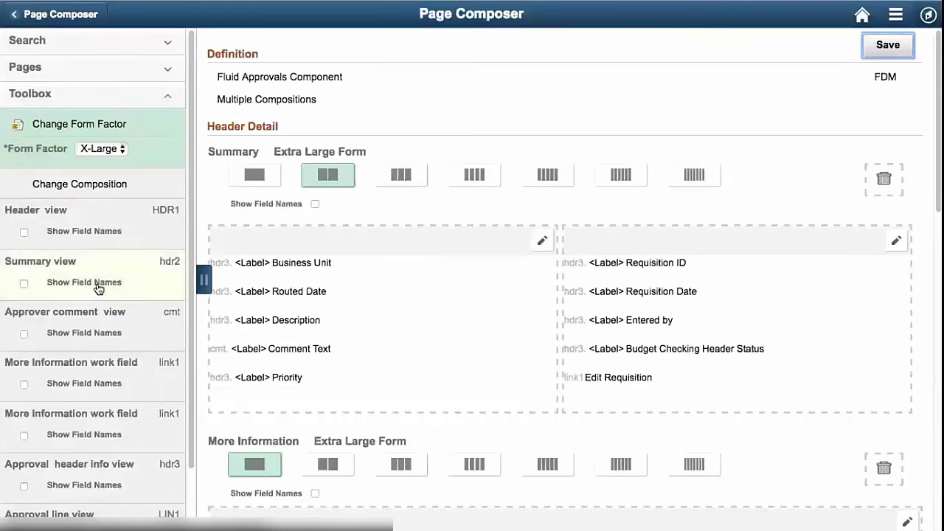
Check the Priority value's styling on the pending Bike-A-Thon requisition, and go back to the homepage.
{"action": "left_click", "coordinate": [82, 14]}
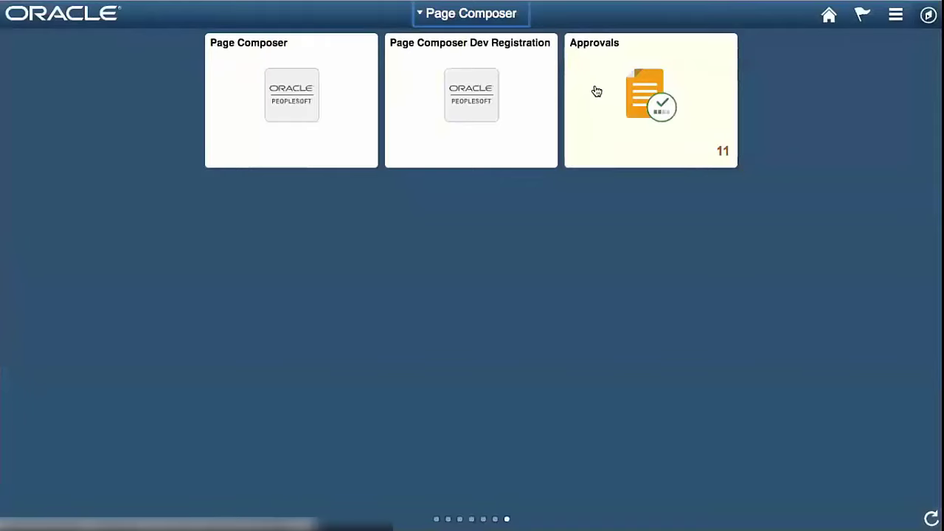
{"action": "left_click", "coordinate": [597, 90]}
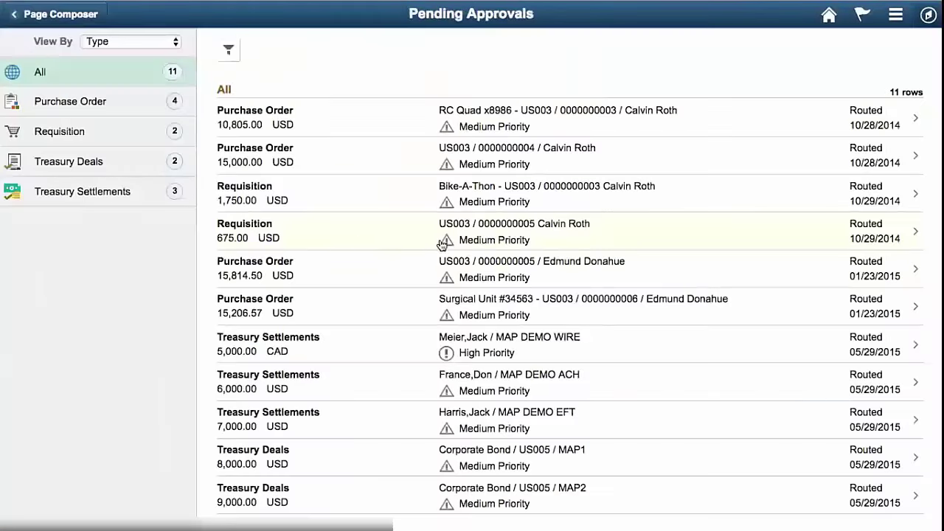
{"action": "left_click", "coordinate": [354, 203]}
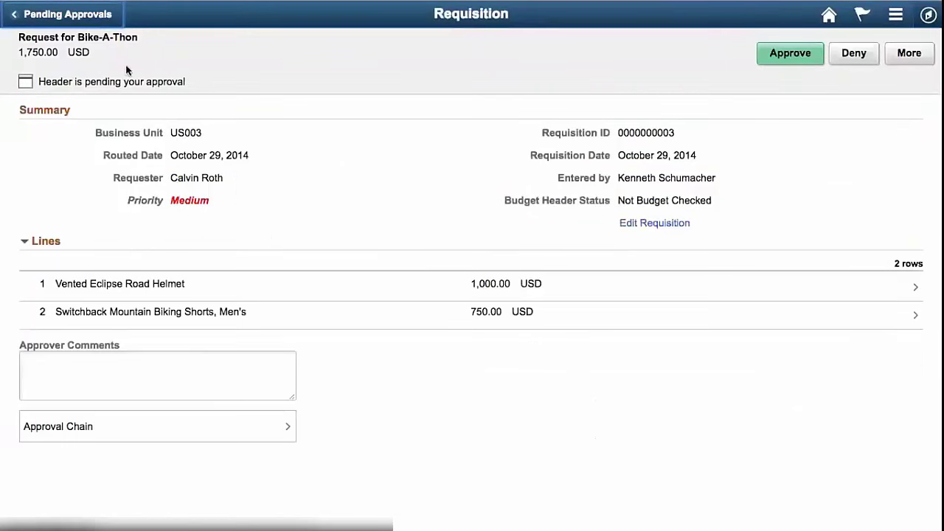
{"action": "left_click", "coordinate": [41, 13]}
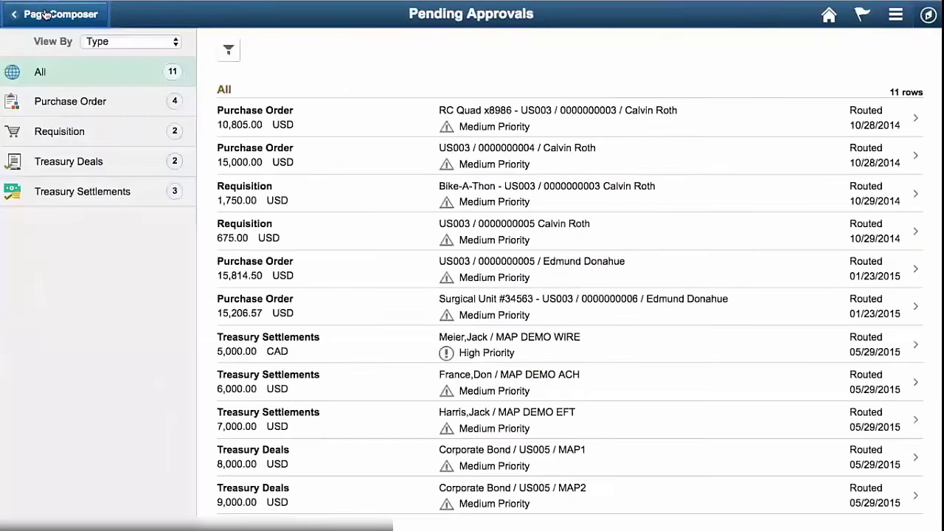
{"action": "left_click", "coordinate": [46, 15]}
Reopen the Requisition composition of the APPROVALS definition in Page Composer.
{"action": "left_click", "coordinate": [329, 73]}
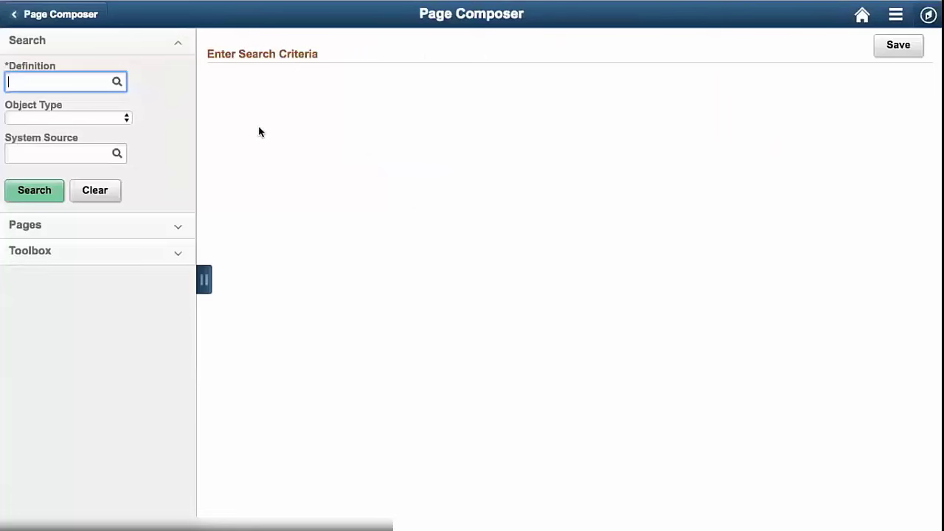
{"action": "left_click", "coordinate": [117, 81]}
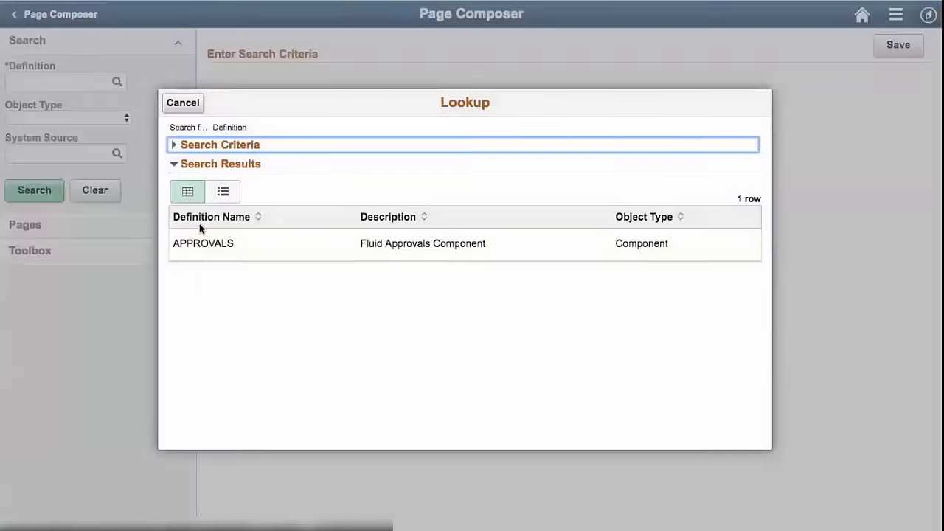
{"action": "left_click", "coordinate": [211, 242]}
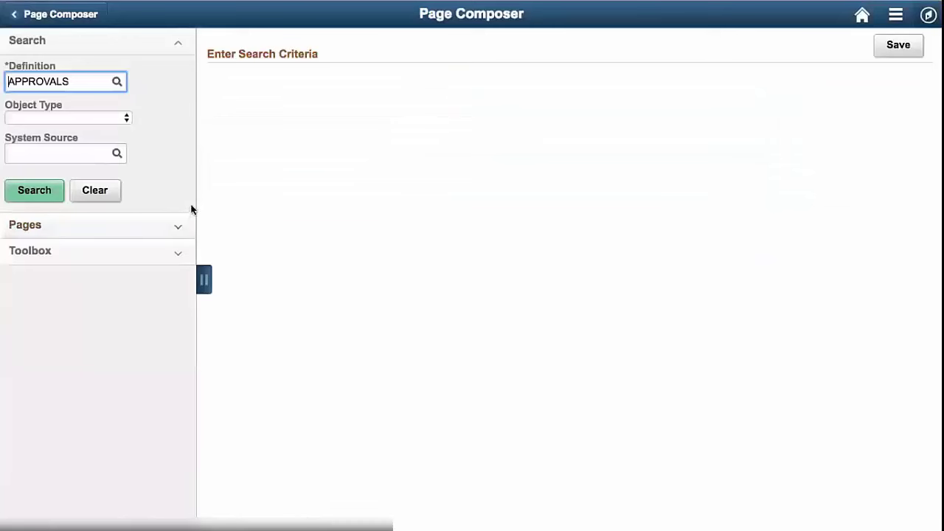
{"action": "left_click", "coordinate": [60, 191]}
{"action": "scroll", "coordinate": [308, 361], "scroll_direction": "down", "scroll_amount": 15}
{"action": "left_click", "coordinate": [242, 315]}
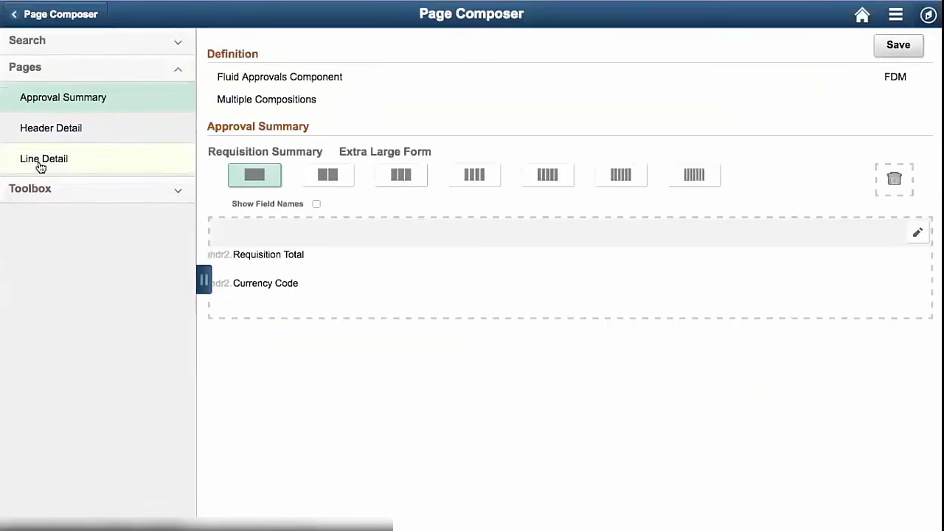
Switch the Header Detail Summary section to a three-column layout and add the hdr3 Requisition Name field to the third column.
{"action": "left_click", "coordinate": [51, 128]}
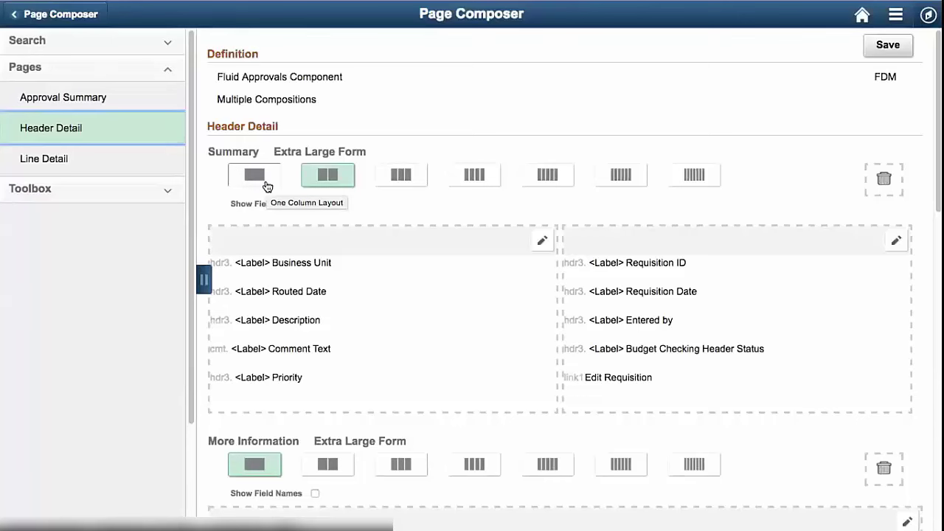
{"action": "left_click", "coordinate": [404, 183]}
{"action": "left_click", "coordinate": [148, 190]}
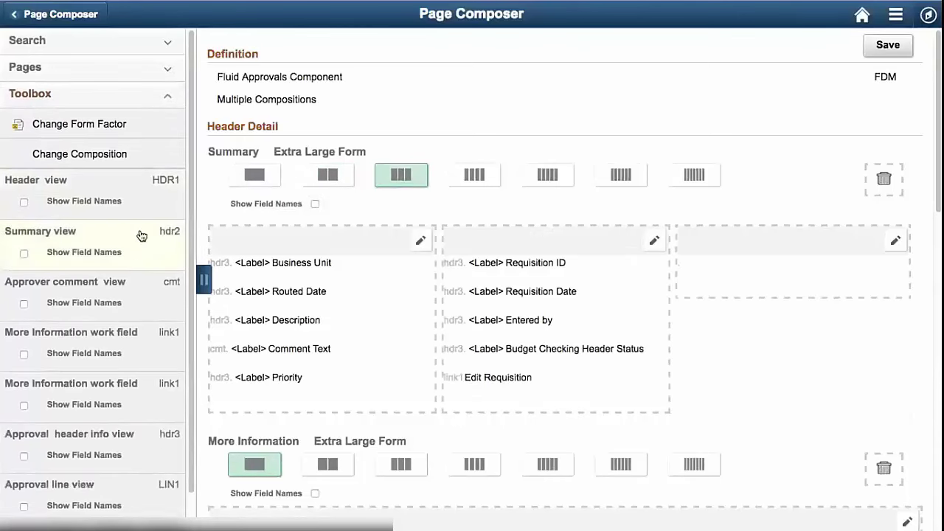
{"action": "left_click", "coordinate": [157, 440]}
{"action": "scroll", "coordinate": [155, 440], "scroll_direction": "down", "scroll_amount": 6}
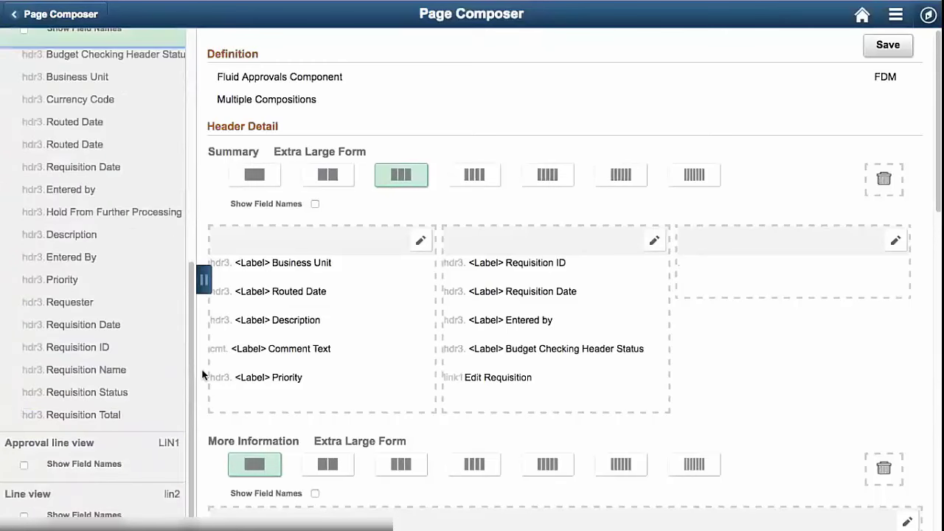
{"action": "left_click_drag", "start_coordinate": [107, 373], "coordinate": [794, 260]}
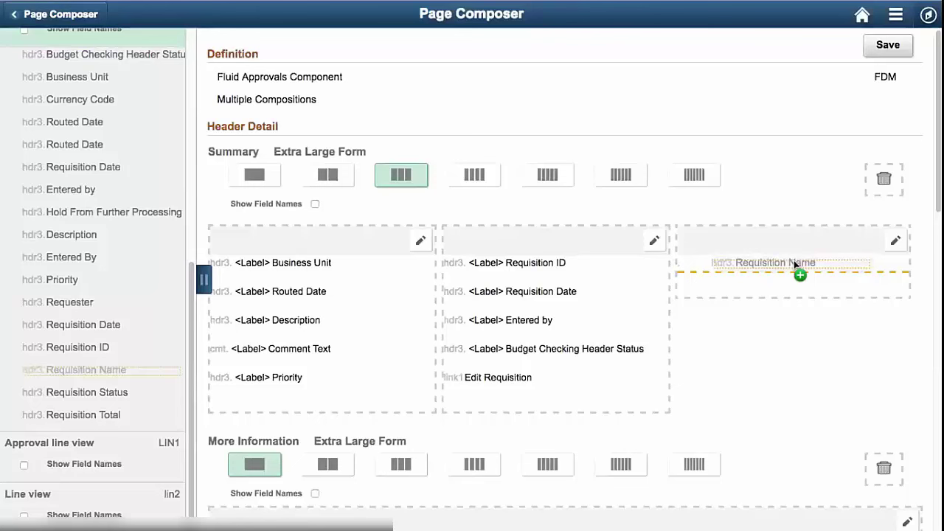
Label the Requisition Name field in the third Summary column with label ID NAME and label type Long.
{"action": "left_click_drag", "start_coordinate": [793, 260], "coordinate": [793, 260]}
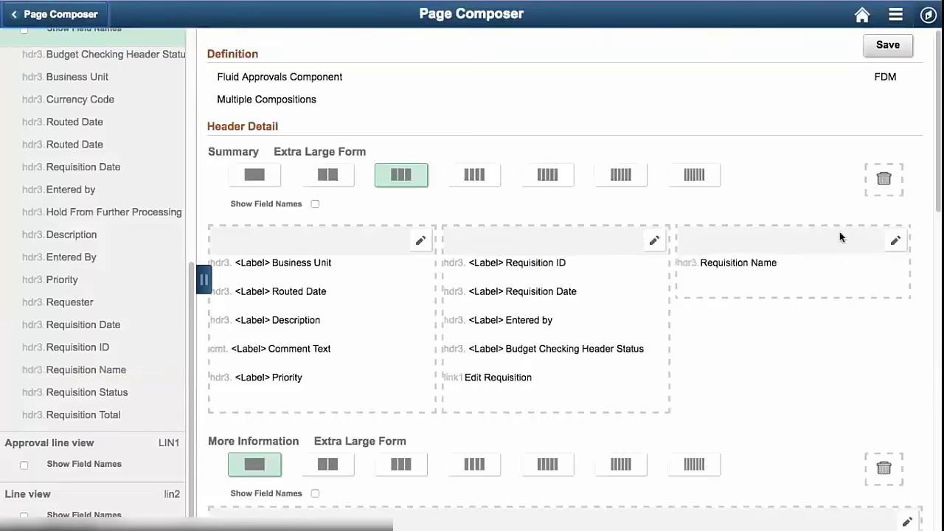
{"action": "left_click", "coordinate": [895, 240]}
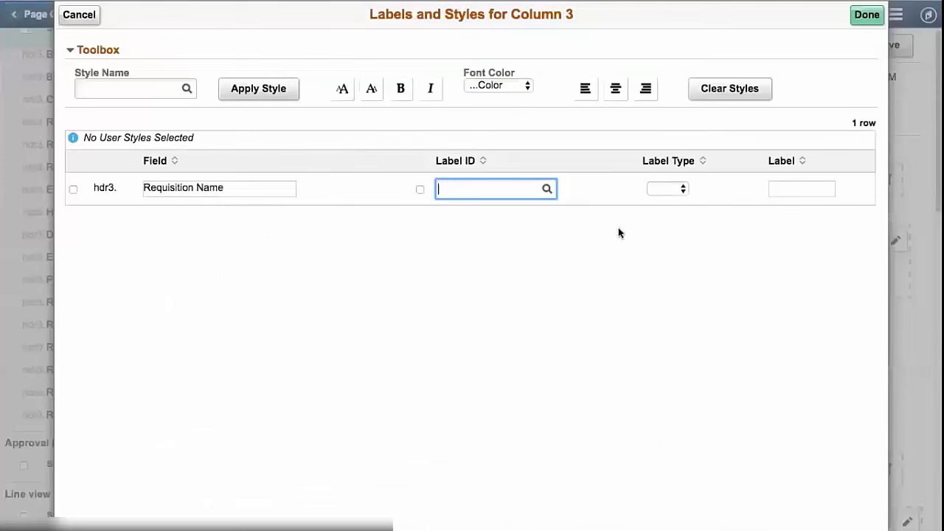
{"action": "left_click", "coordinate": [421, 190]}
{"action": "left_click", "coordinate": [546, 188]}
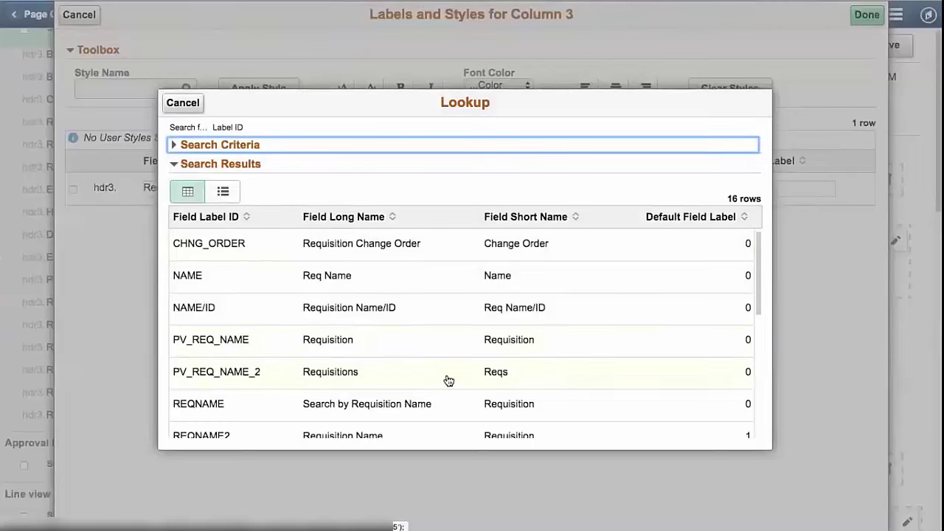
{"action": "left_click", "coordinate": [484, 277]}
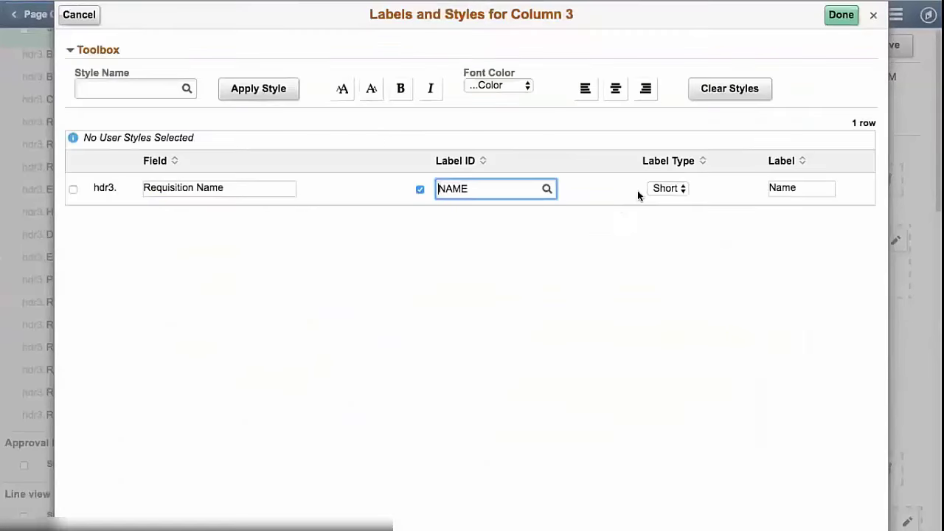
{"action": "left_click", "coordinate": [659, 188]}
{"action": "left_click", "coordinate": [659, 177]}
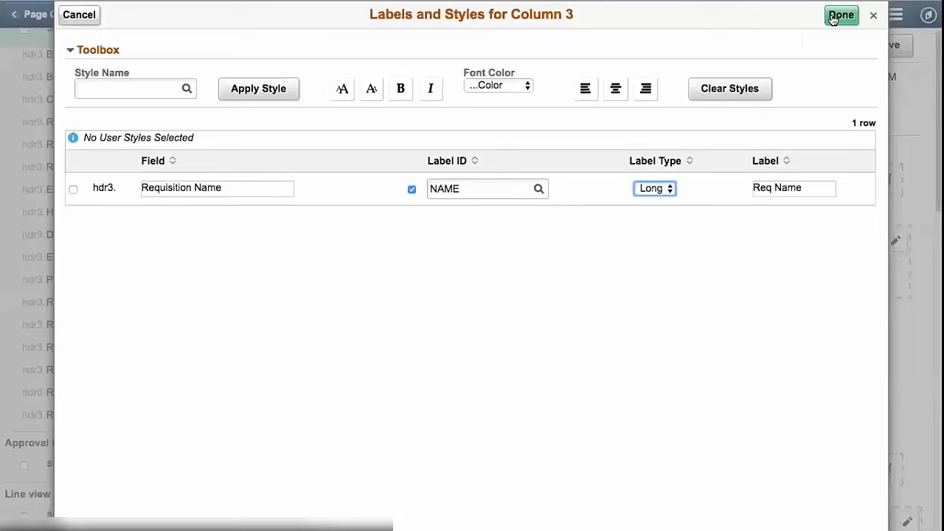
{"action": "left_click", "coordinate": [839, 16]}
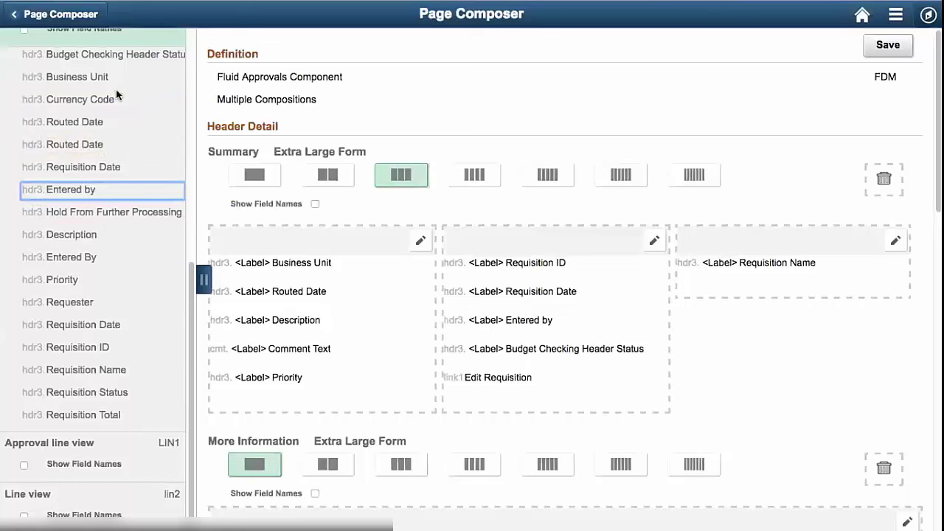
Add the hdr3 Currency Code field below Requisition Name in the third Summary column and label it with ANCHOR_CURRENCY.
{"action": "left_click_drag", "start_coordinate": [108, 101], "coordinate": [767, 283]}
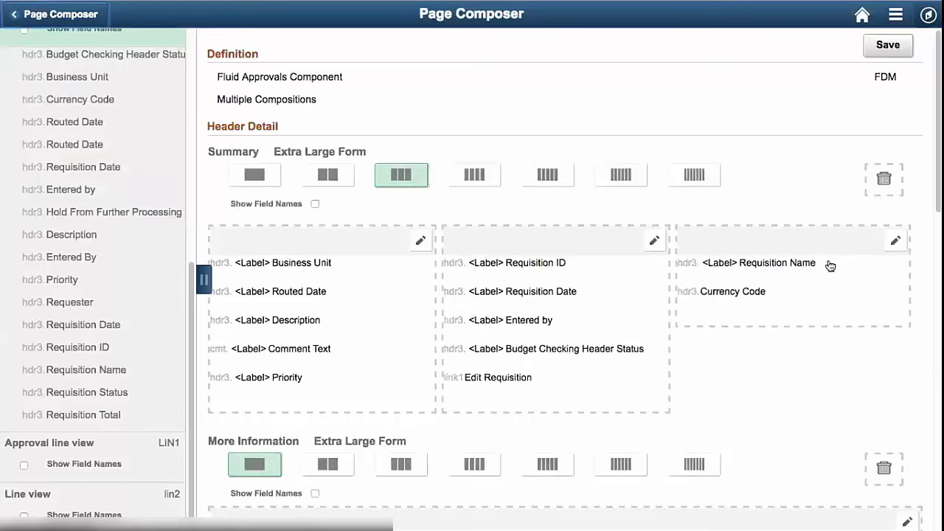
{"action": "left_click", "coordinate": [893, 241]}
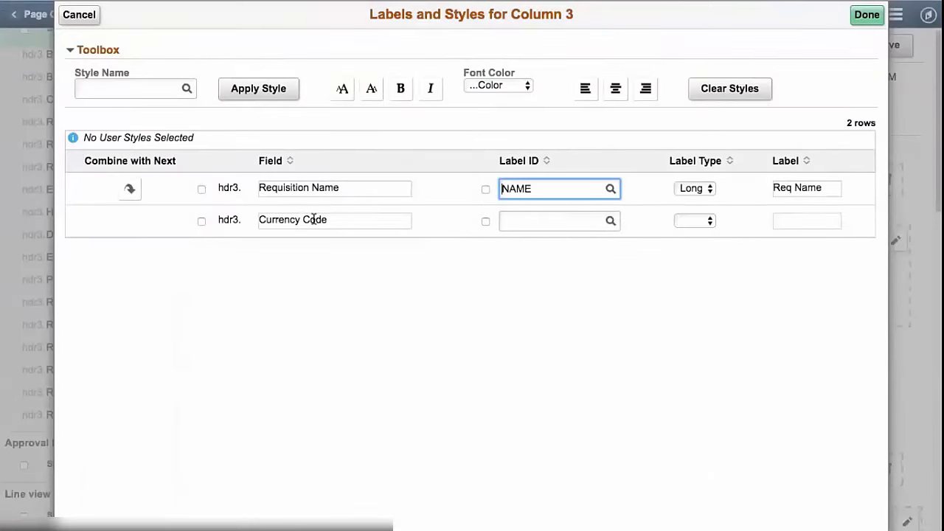
{"action": "left_click", "coordinate": [485, 221]}
{"action": "left_click", "coordinate": [520, 220]}
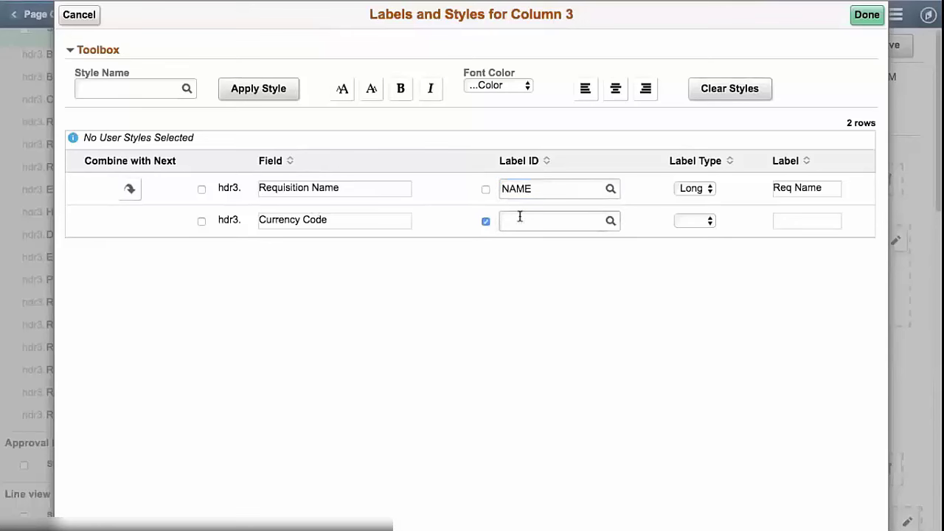
{"action": "left_click", "coordinate": [610, 220]}
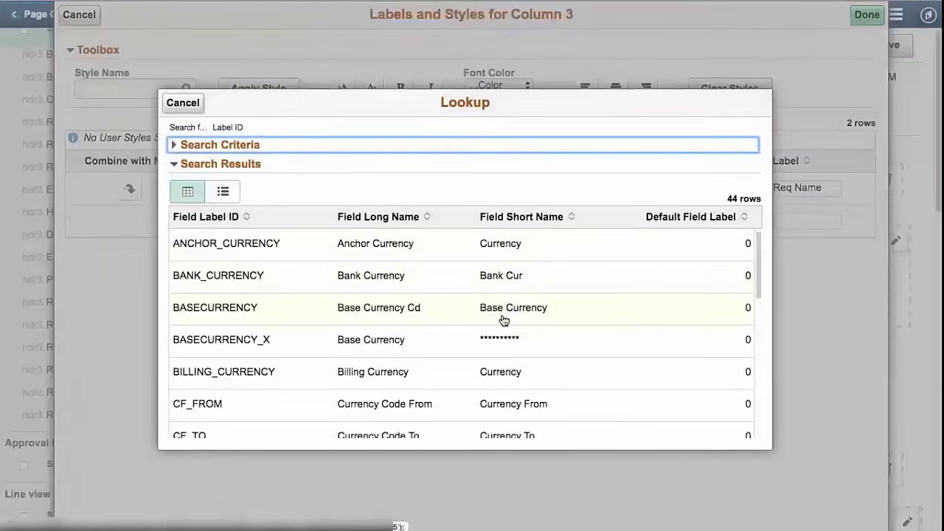
{"action": "left_click", "coordinate": [509, 253]}
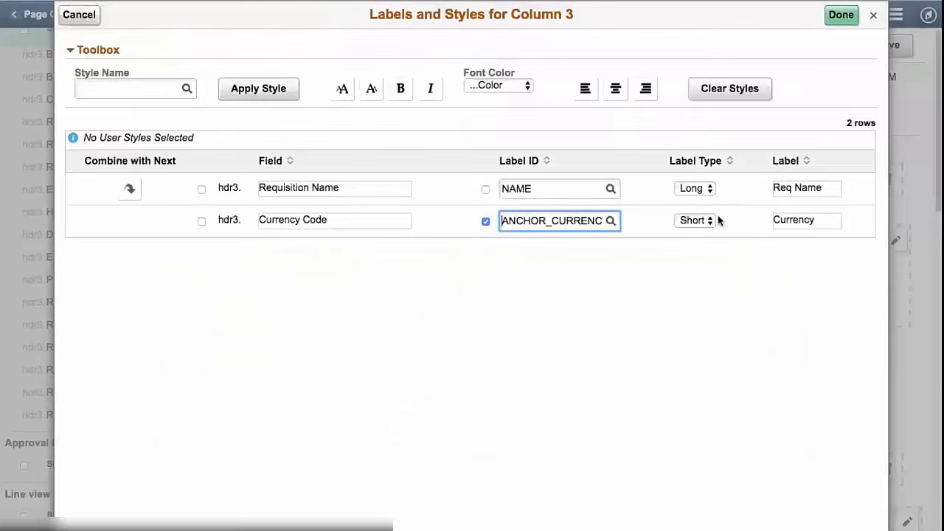
{"action": "left_click", "coordinate": [841, 15]}
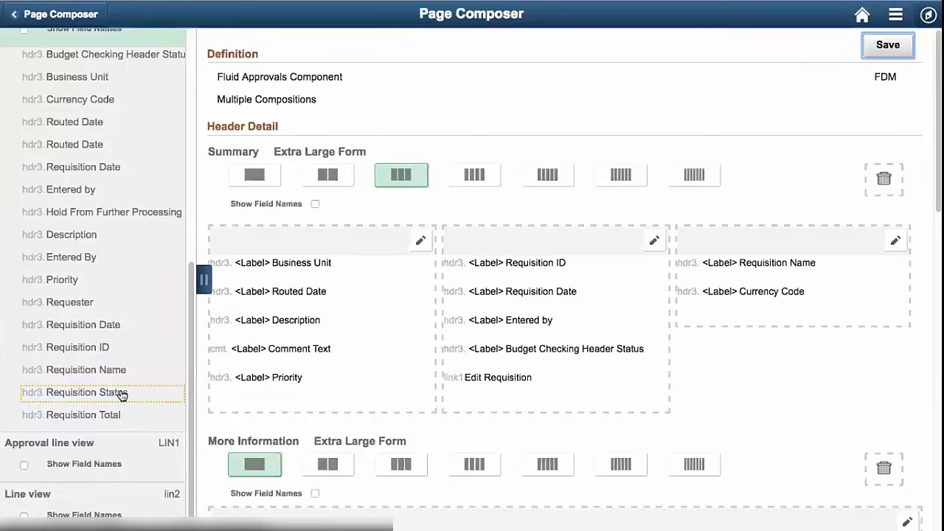
Add the hdr3 Requisition Status field below Currency Code in the third Summary column and combine Currency Code with it.
{"action": "left_click_drag", "start_coordinate": [122, 395], "coordinate": [796, 310]}
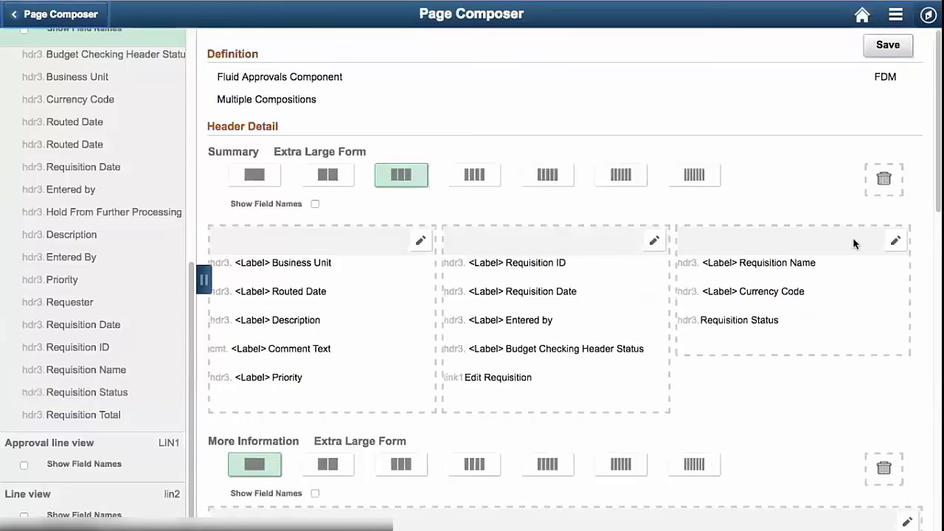
{"action": "left_click", "coordinate": [894, 239]}
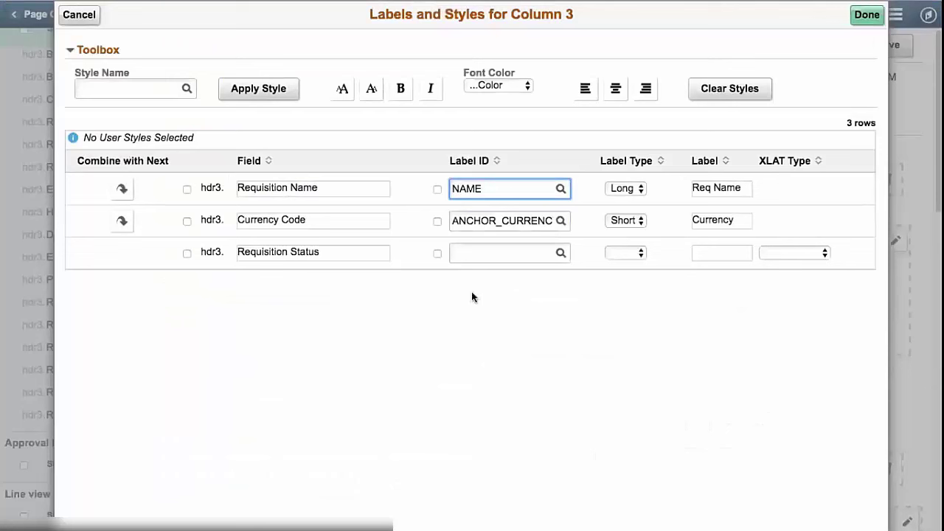
{"action": "left_click", "coordinate": [124, 222]}
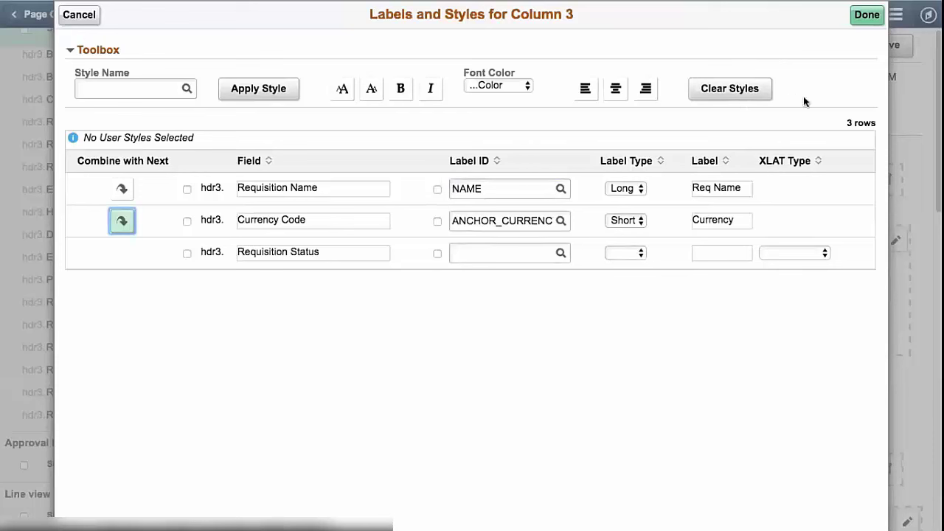
Set the Requisition Status field's XLAT type to Long Name and save the composition.
{"action": "left_click", "coordinate": [774, 252]}
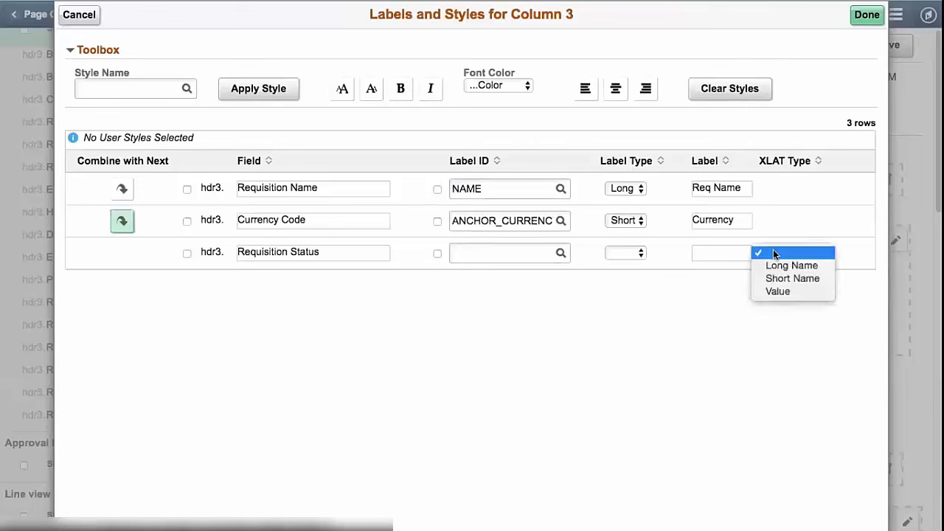
{"action": "left_click", "coordinate": [791, 267]}
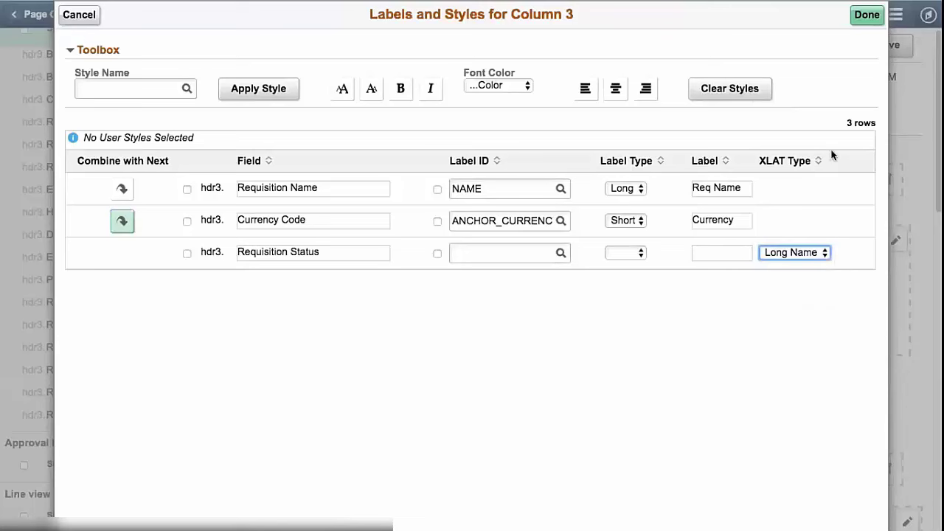
{"action": "left_click", "coordinate": [864, 16]}
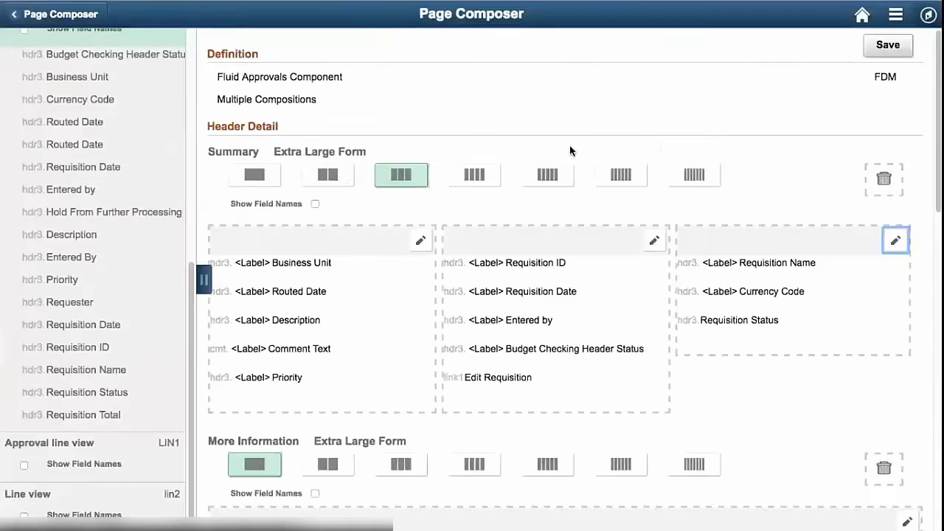
{"action": "left_click", "coordinate": [871, 49]}
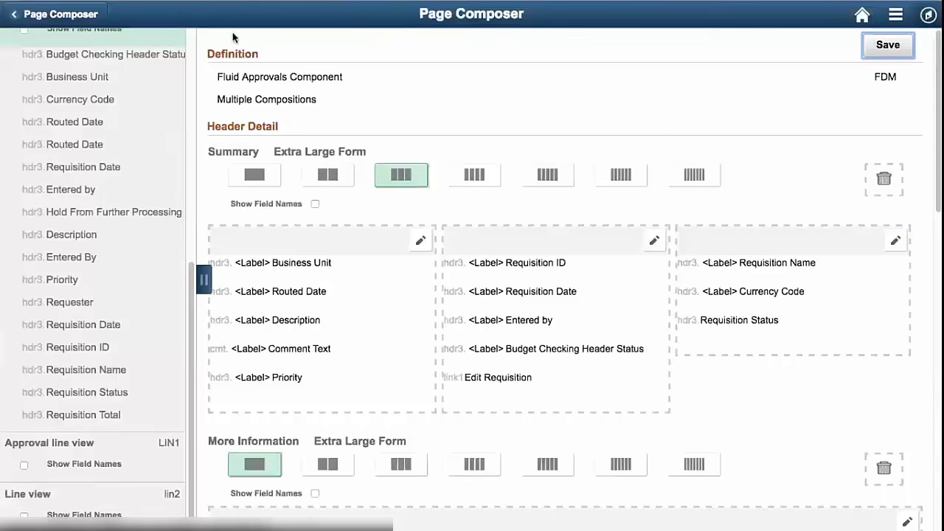
Open the pending Bike-A-Thon requisition from Approvals and check the fields in the third Summary column.
{"action": "left_click", "coordinate": [72, 16]}
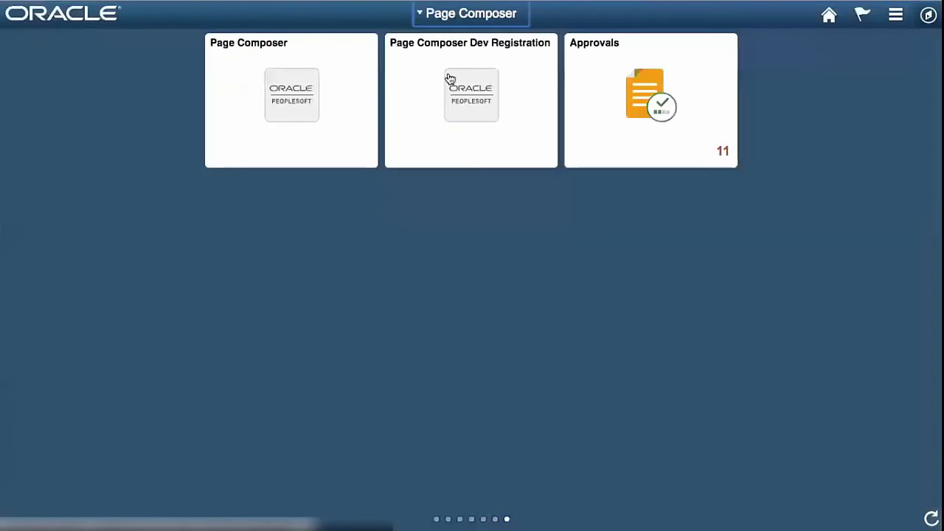
{"action": "left_click", "coordinate": [621, 92]}
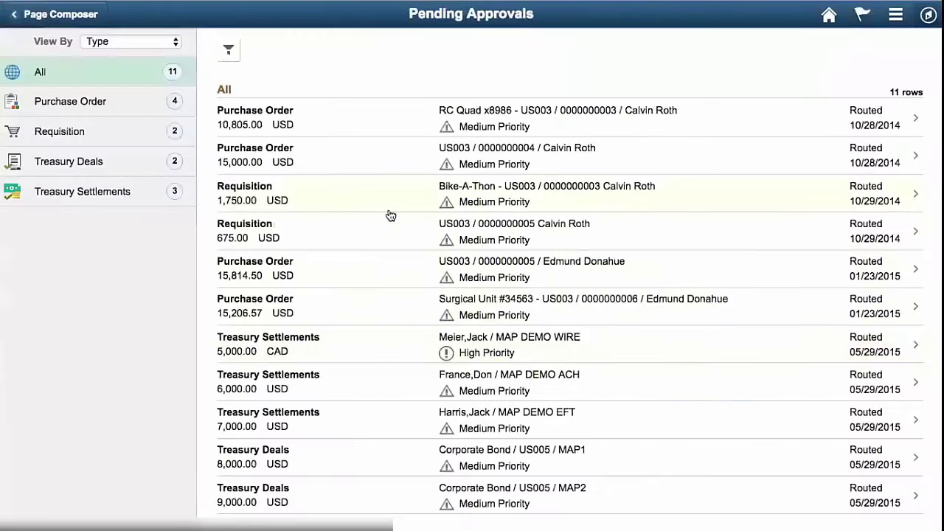
{"action": "left_click", "coordinate": [392, 200]}
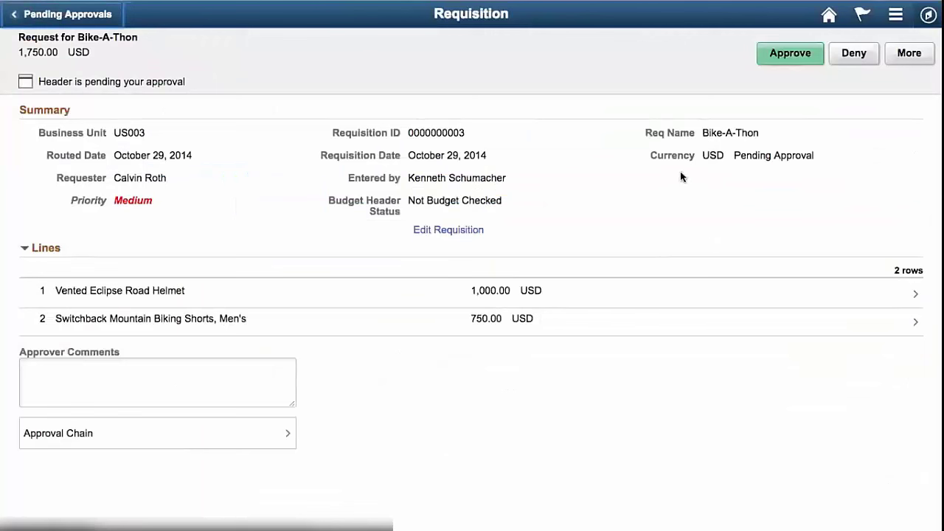
{"action": "left_click_drag", "start_coordinate": [644, 131], "coordinate": [769, 133]}
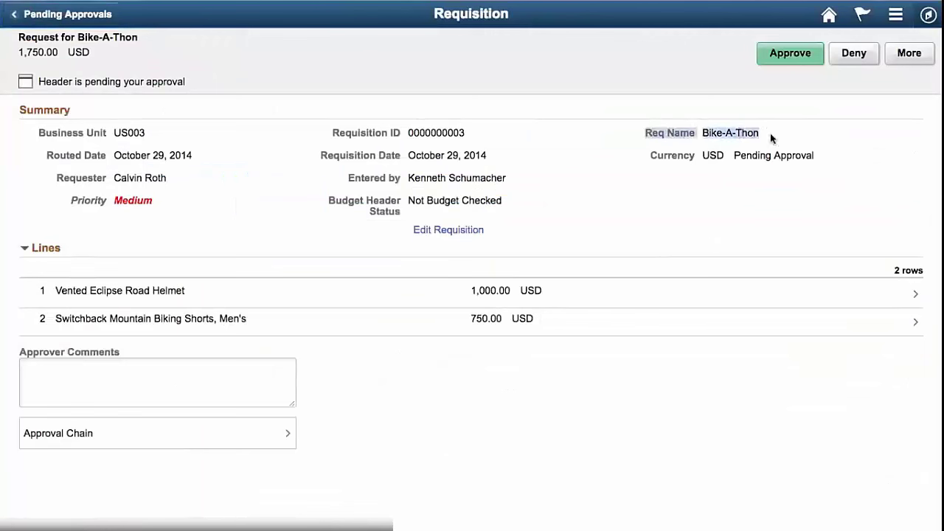
{"action": "left_click", "coordinate": [650, 152]}
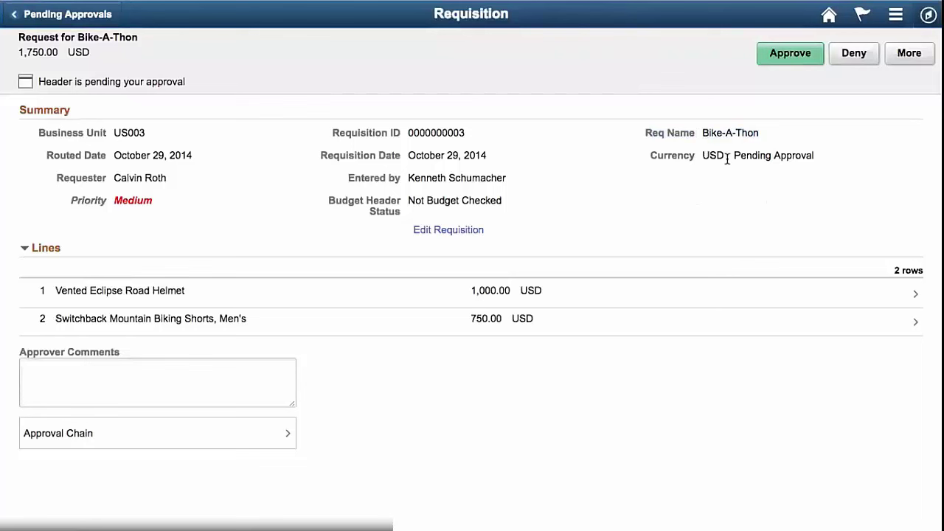
{"action": "left_click_drag", "start_coordinate": [732, 156], "coordinate": [787, 185]}
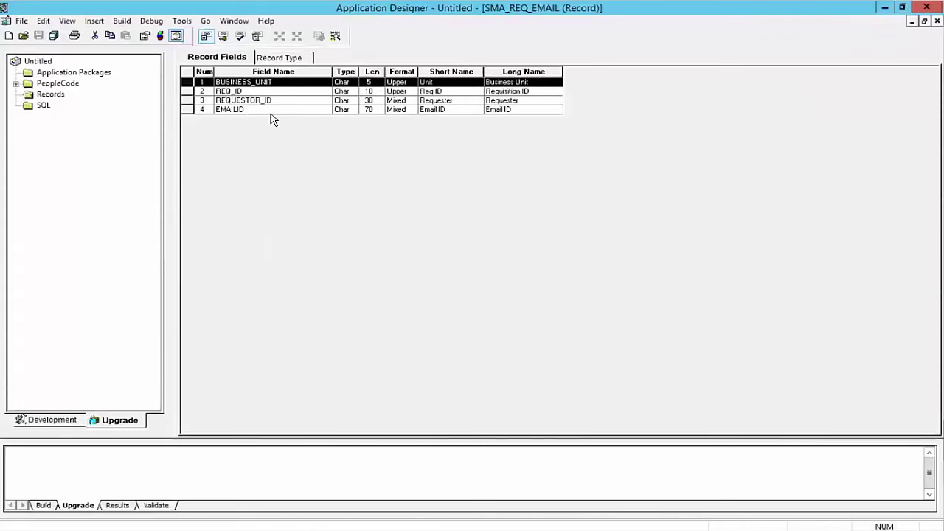
In Application Designer, open the SQL definition of the SMA_REQ_EMAIL record and examine its source tables.
{"action": "left_click", "coordinate": [282, 58]}
{"action": "left_click", "coordinate": [335, 156]}
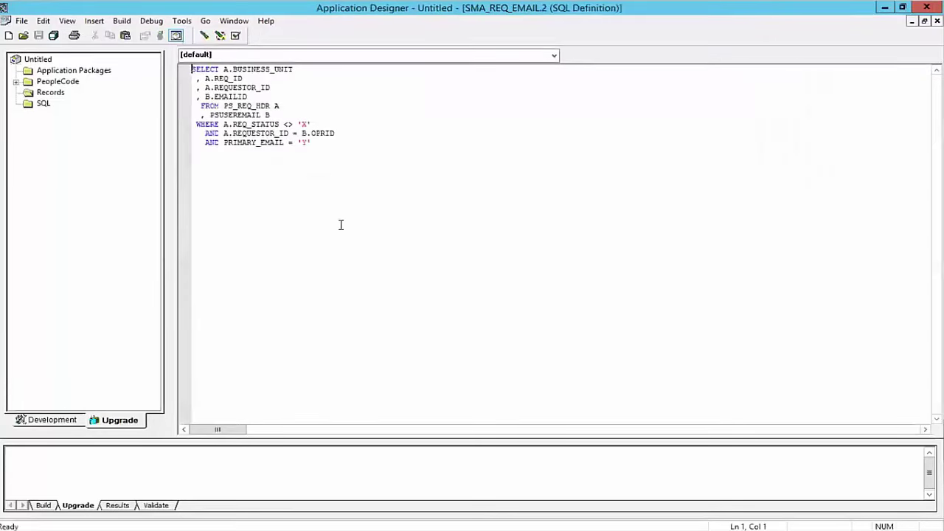
{"action": "left_click_drag", "start_coordinate": [224, 105], "coordinate": [251, 115]}
{"action": "left_click", "coordinate": [229, 115]}
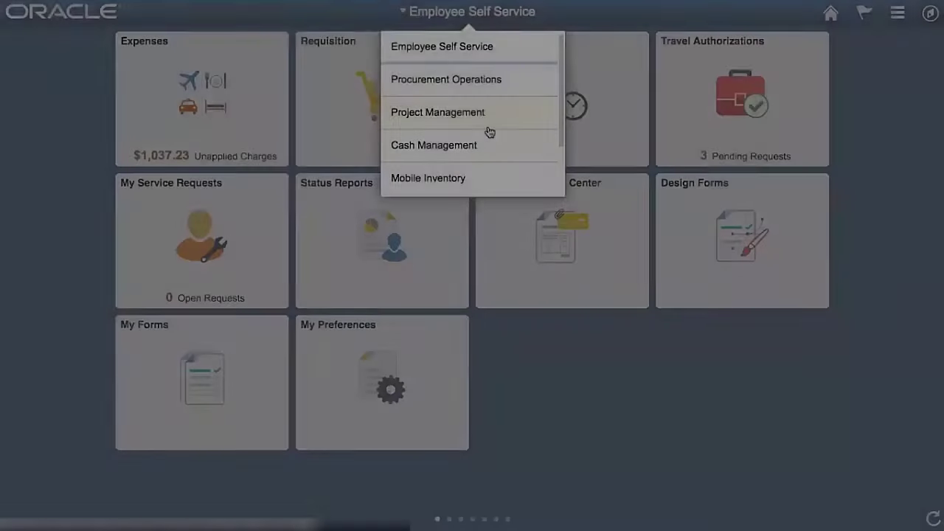
Open the Requisition composition of the APPROVALS definition in Page Composer Dev Registration.
{"action": "scroll", "coordinate": [472, 163], "scroll_direction": "down", "scroll_amount": 2}
{"action": "left_click", "coordinate": [462, 179]}
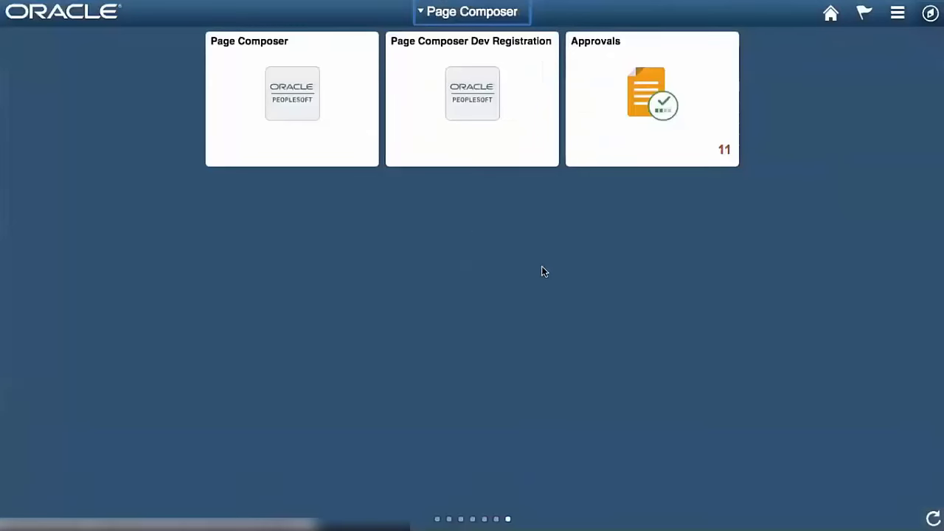
{"action": "left_click", "coordinate": [447, 104]}
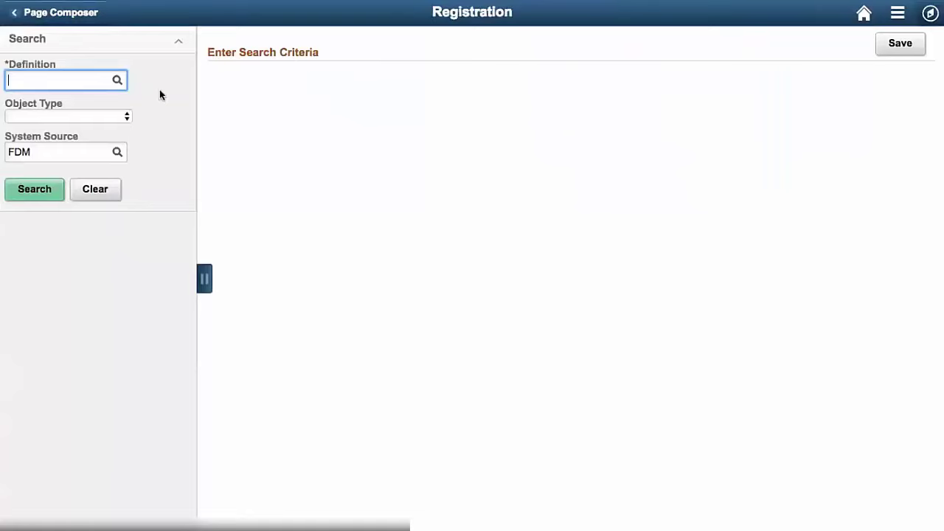
{"action": "left_click", "coordinate": [118, 81]}
{"action": "left_click", "coordinate": [367, 259]}
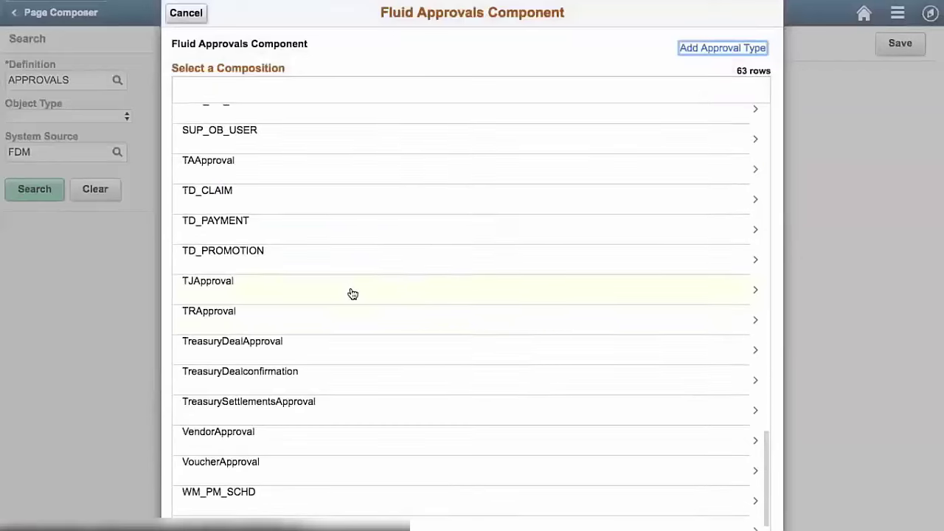
{"action": "scroll", "coordinate": [329, 260], "scroll_direction": "up", "scroll_amount": 10}
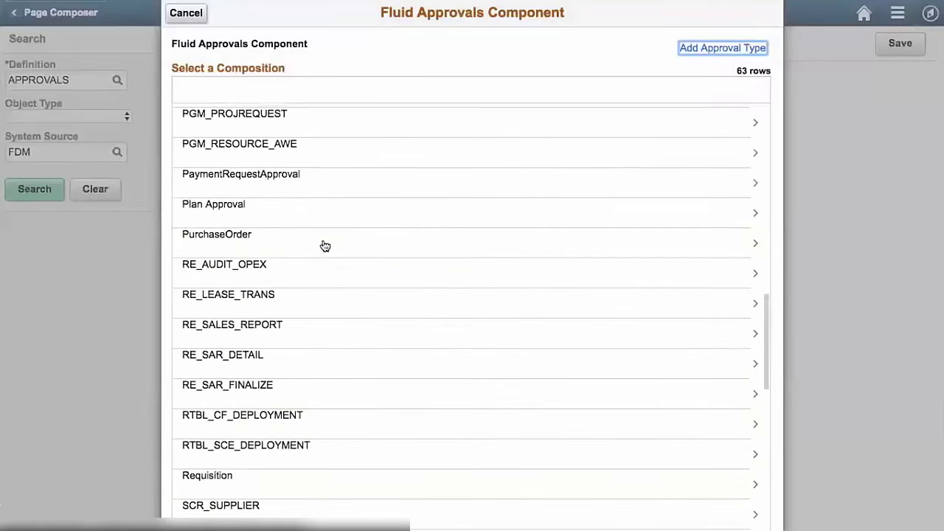
{"action": "left_click", "coordinate": [311, 479]}
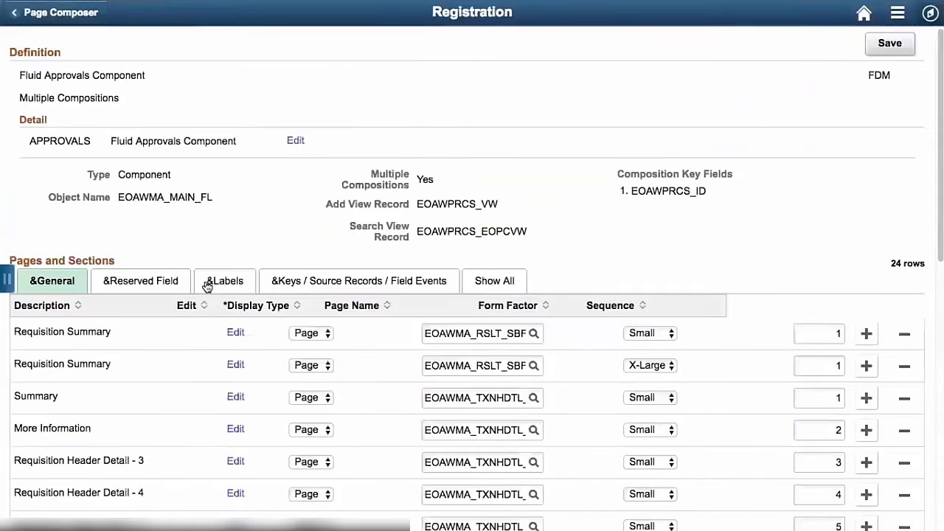
Examine the two Requisition Summary rows and their page names in the registration's Pages and Sections list.
{"action": "left_click", "coordinate": [206, 285]}
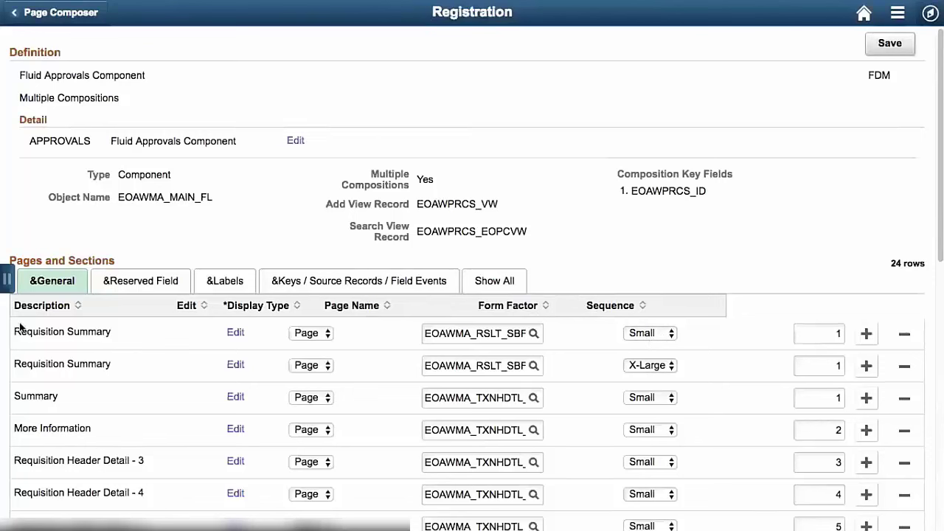
{"action": "left_click_drag", "start_coordinate": [13, 328], "coordinate": [119, 364]}
{"action": "left_click", "coordinate": [409, 367]}
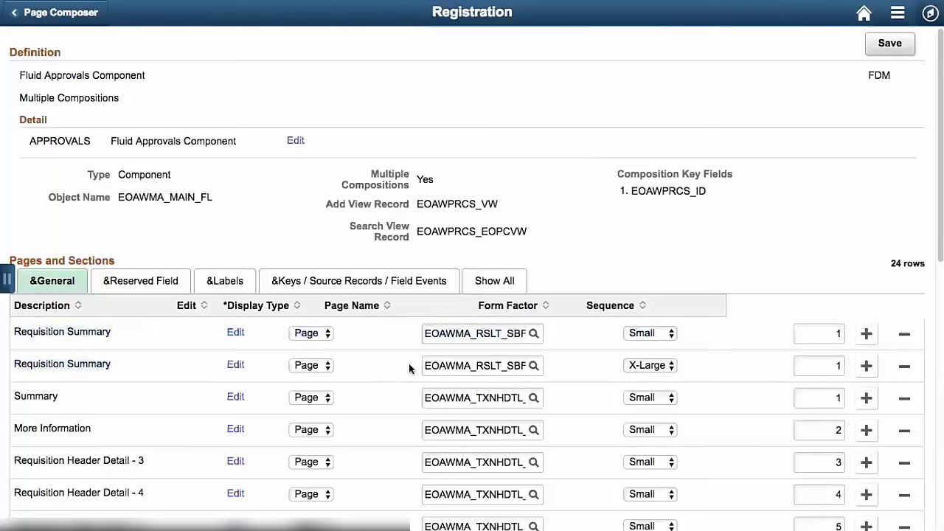
{"action": "left_click", "coordinate": [424, 334]}
{"action": "left_click_drag", "start_coordinate": [424, 333], "coordinate": [520, 341]}
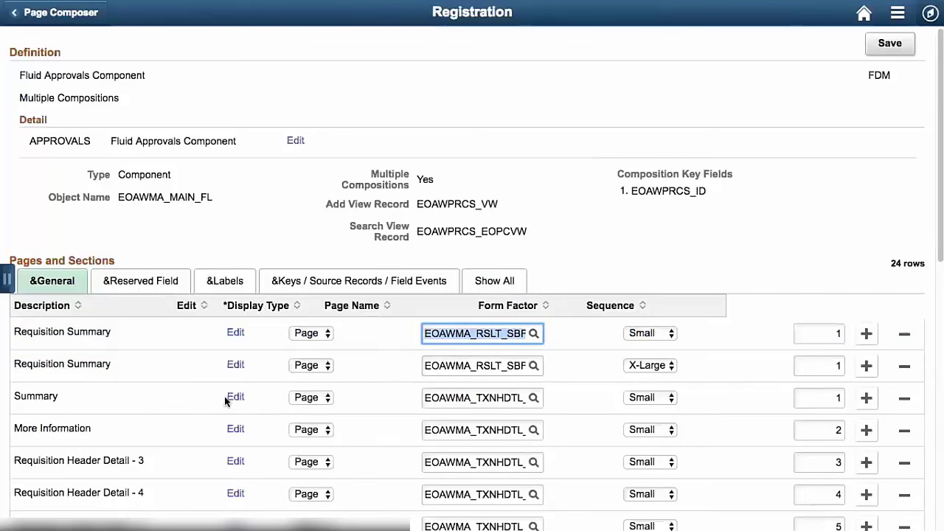
Examine the Summary, More Information, Requisition Header Detail and Lines rows for both form factors in the Pages and Sections list.
{"action": "left_click", "coordinate": [185, 400]}
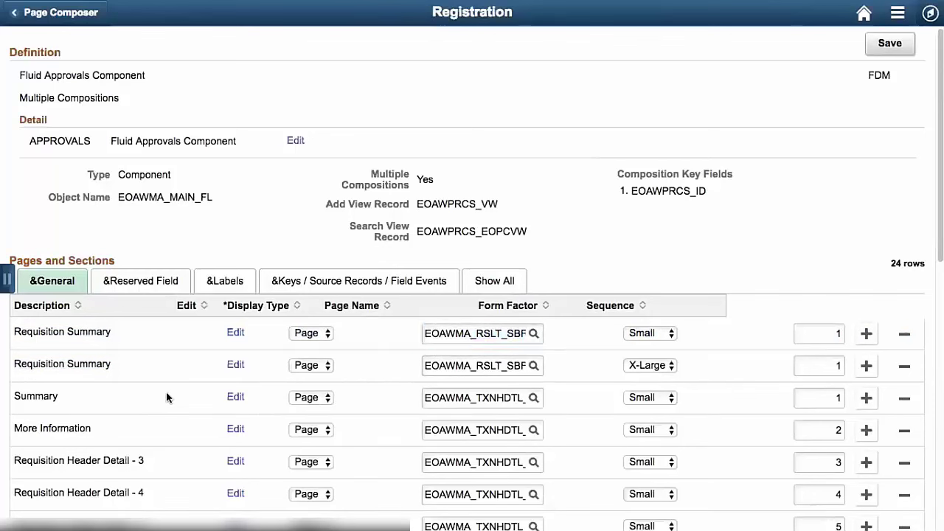
{"action": "scroll", "coordinate": [147, 405], "scroll_direction": "down", "scroll_amount": 1}
{"action": "scroll", "coordinate": [147, 405], "scroll_direction": "down", "scroll_amount": 2}
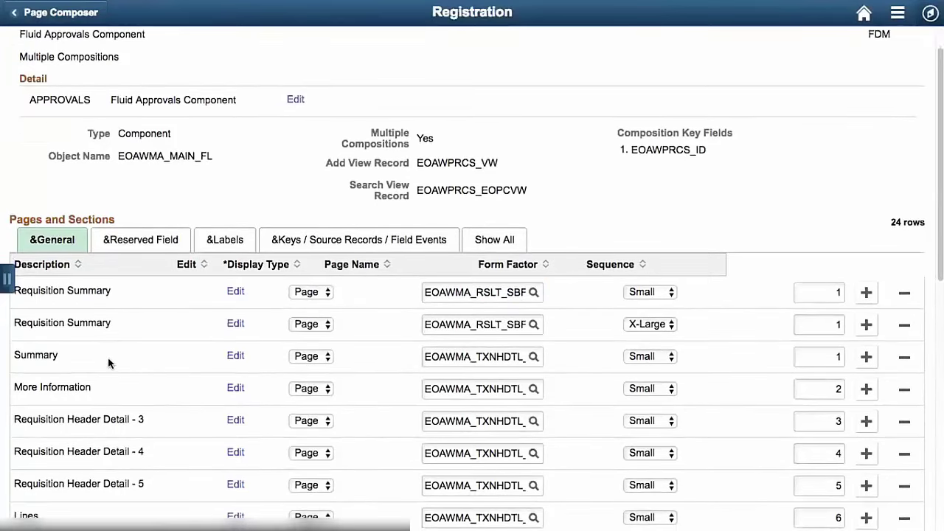
{"action": "scroll", "coordinate": [111, 412], "scroll_direction": "down", "scroll_amount": 1}
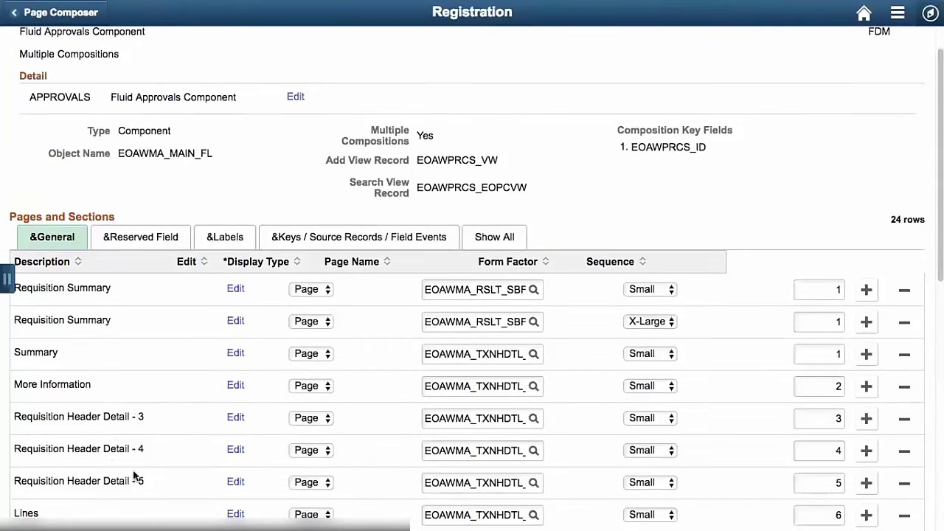
{"action": "scroll", "coordinate": [103, 509], "scroll_direction": "down", "scroll_amount": 3}
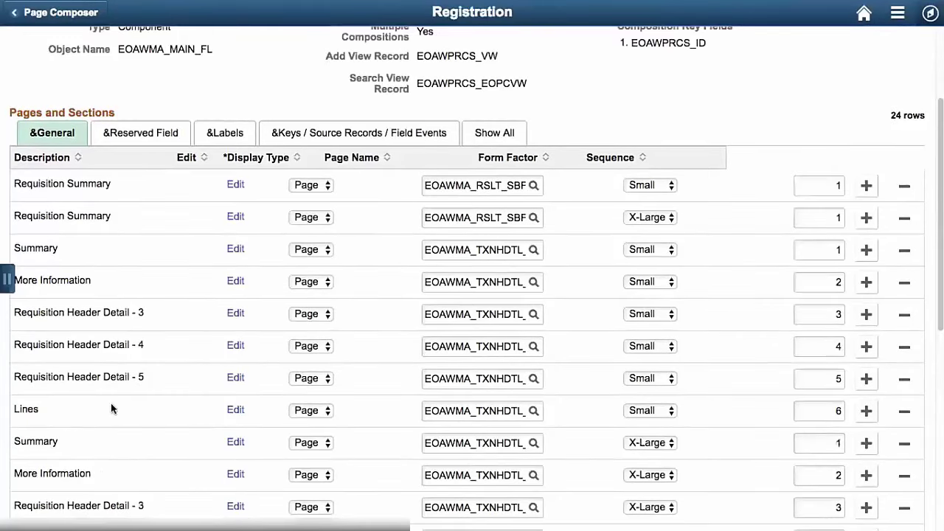
{"action": "scroll", "coordinate": [112, 435], "scroll_direction": "down", "scroll_amount": 5}
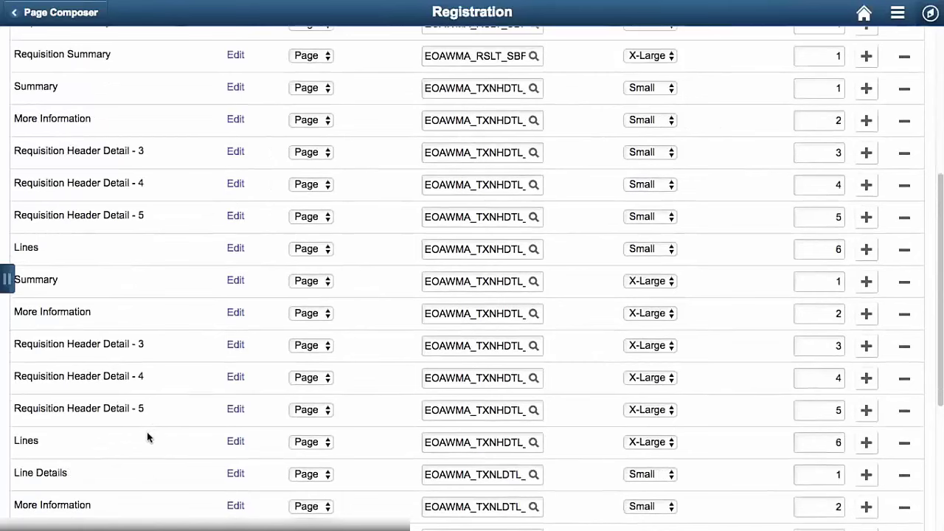
{"action": "scroll", "coordinate": [147, 433], "scroll_direction": "up", "scroll_amount": 6}
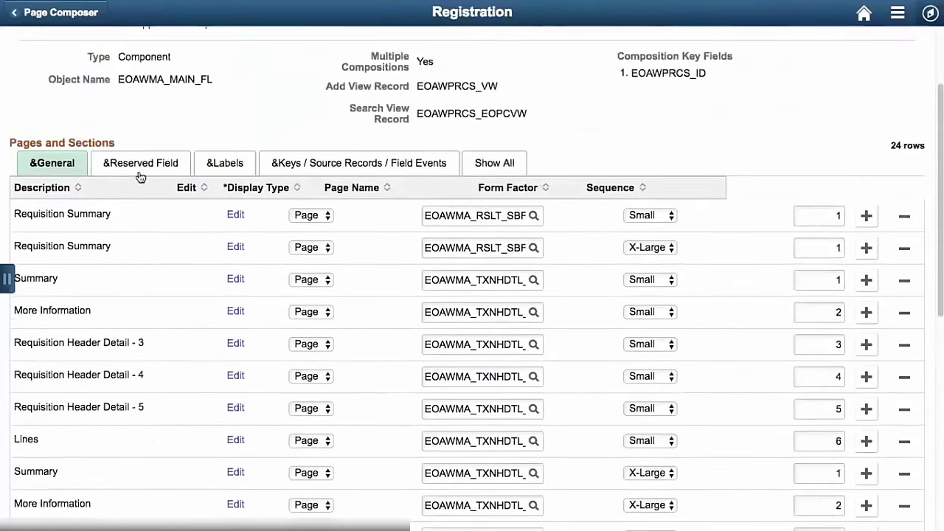
Review the reserved fields, labels, and key, source record and field event settings of the pages and sections.
{"action": "left_click", "coordinate": [143, 166]}
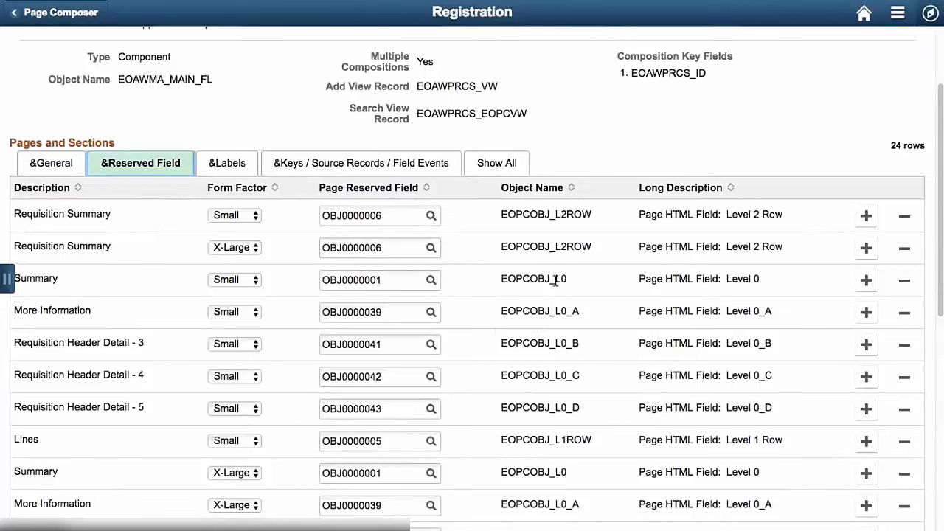
{"action": "left_click_drag", "start_coordinate": [554, 282], "coordinate": [568, 282]}
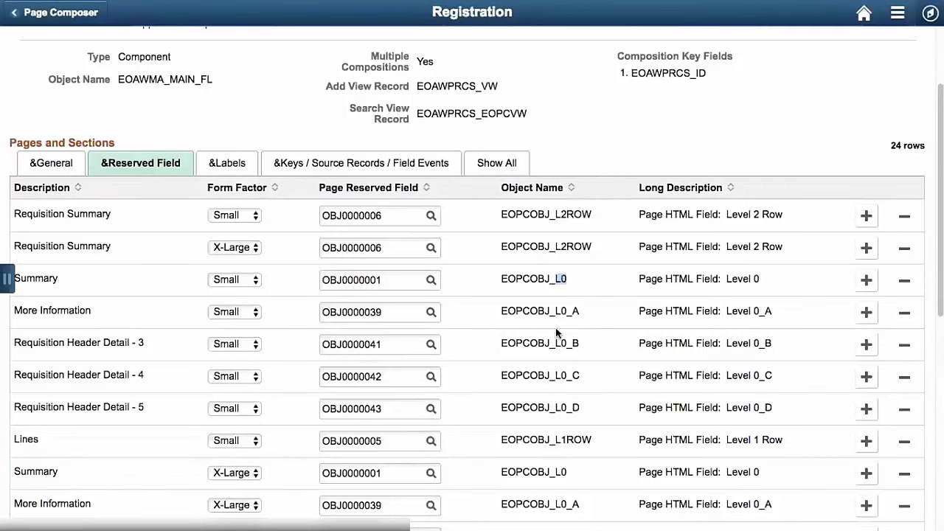
{"action": "left_click", "coordinate": [231, 163]}
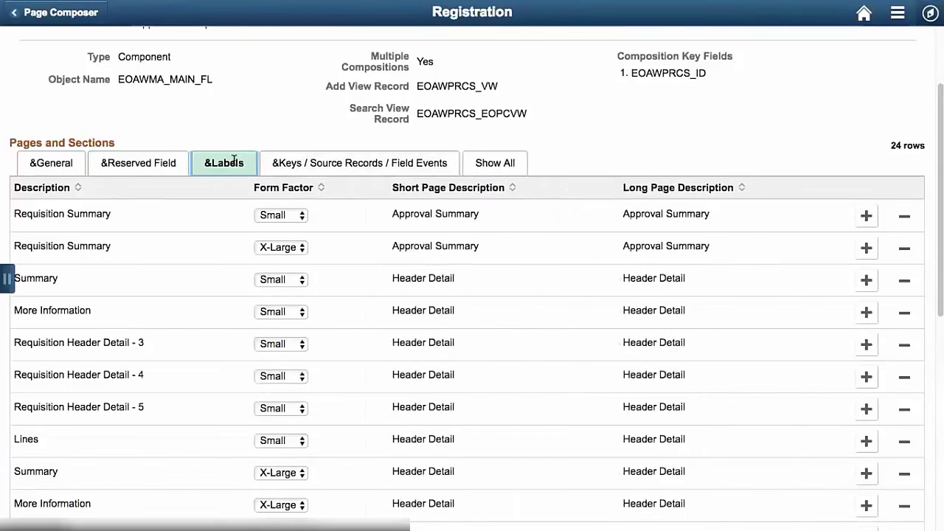
{"action": "left_click", "coordinate": [299, 167]}
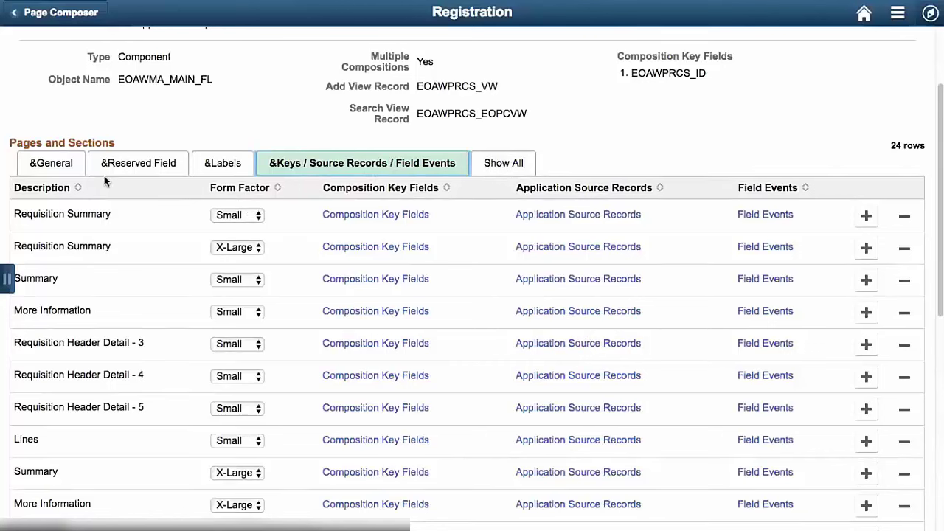
Rename the Small form factor's Requisition Header Detail - 3 section as Email Details.
{"action": "left_click", "coordinate": [67, 162]}
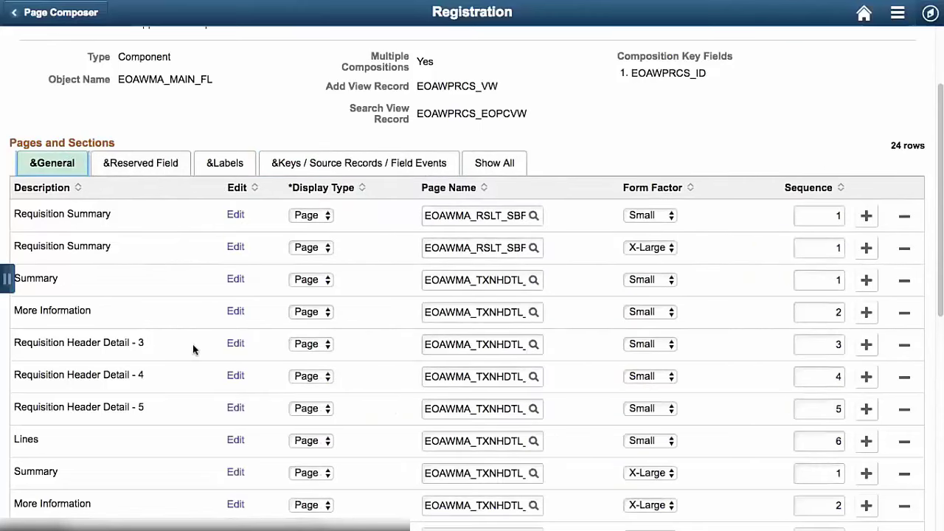
{"action": "left_click_drag", "start_coordinate": [49, 350], "coordinate": [8, 341]}
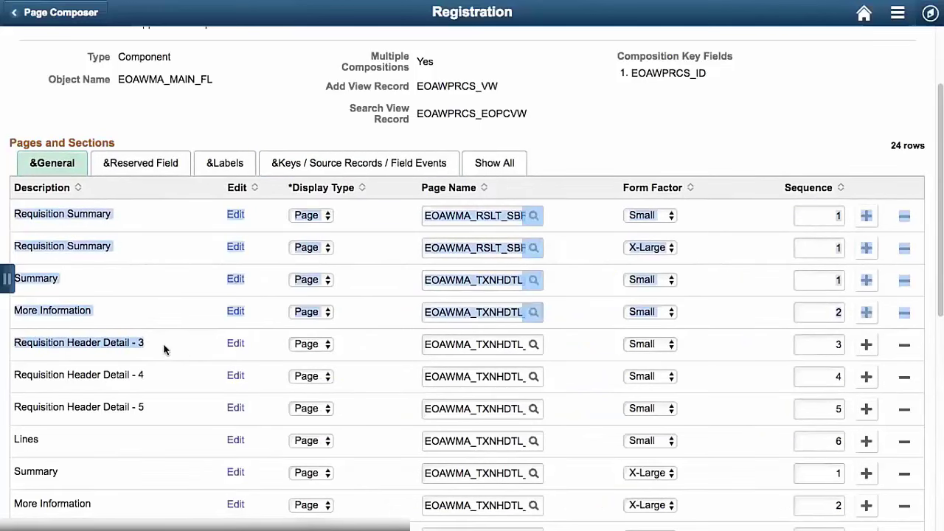
{"action": "left_click", "coordinate": [202, 347]}
{"action": "left_click", "coordinate": [236, 345]}
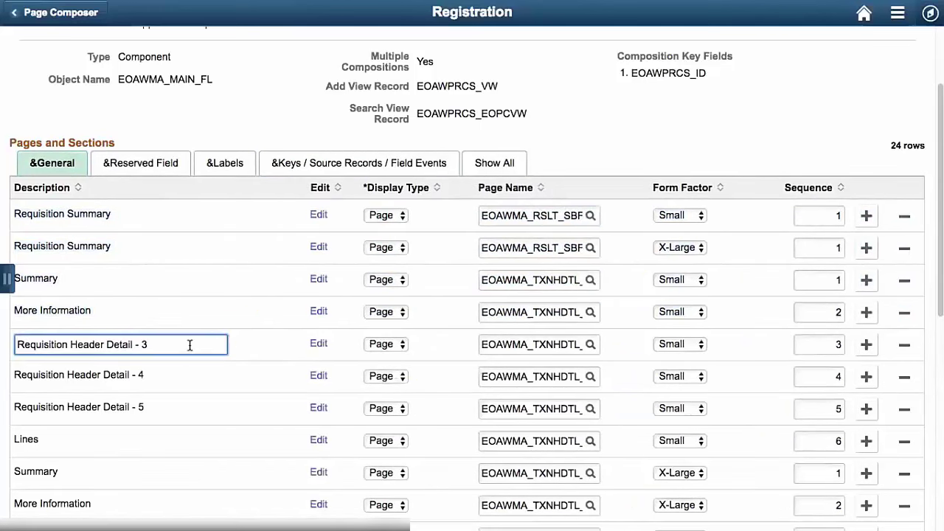
{"action": "left_click_drag", "start_coordinate": [186, 346], "coordinate": [28, 335]}
{"action": "type", "text": "Email I"}
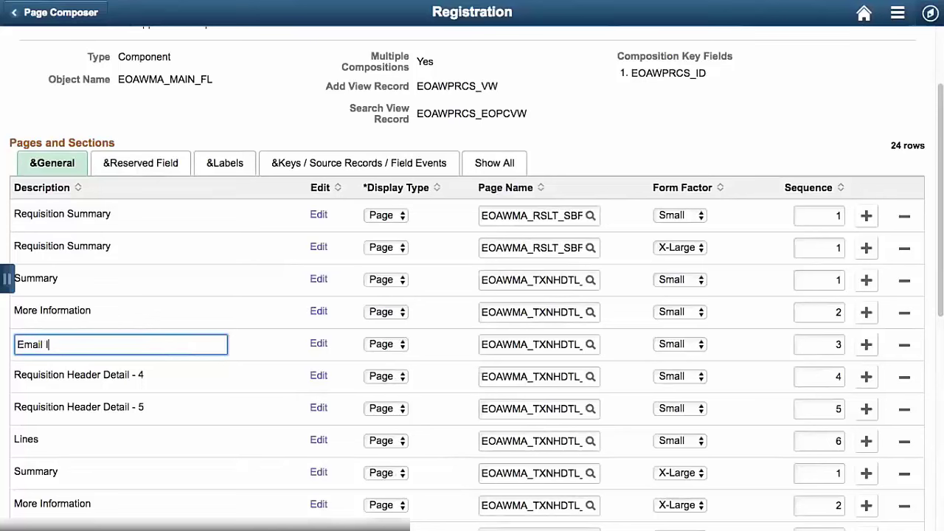
{"action": "type", "text": "n"}
{"action": "key", "text": "BackSpace"}
{"action": "key", "text": "BackSpace"}
{"action": "type", "text": "Detai"}
{"action": "left_click", "coordinate": [179, 440]}
Rename the X-Large form factor's Requisition Header Detail - 3 section as Email Details and save the registration.
{"action": "scroll", "coordinate": [178, 441], "scroll_direction": "down", "scroll_amount": 5}
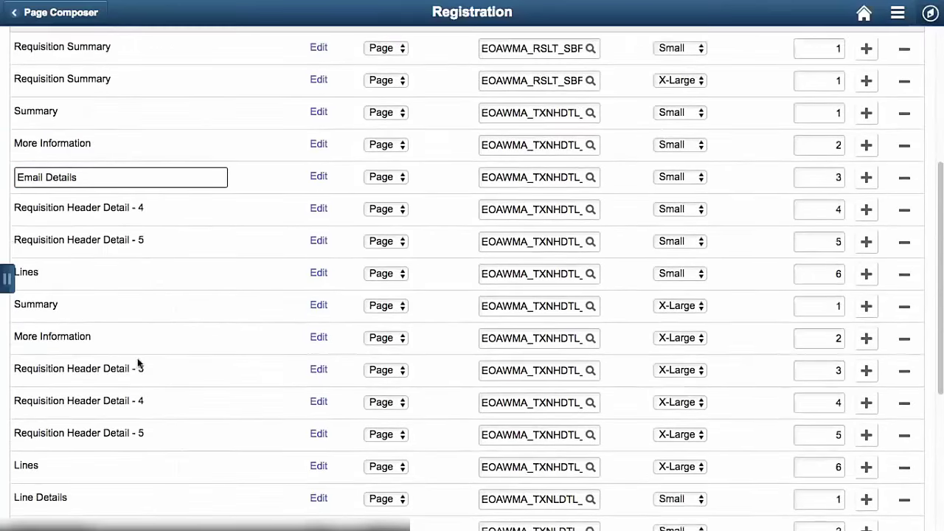
{"action": "left_click", "coordinate": [313, 376]}
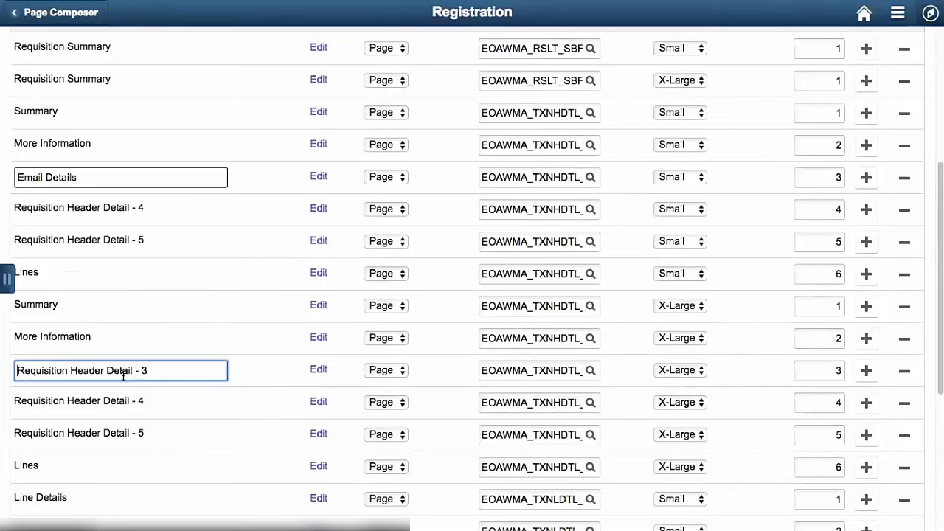
{"action": "left_click_drag", "start_coordinate": [132, 375], "coordinate": [17, 368]}
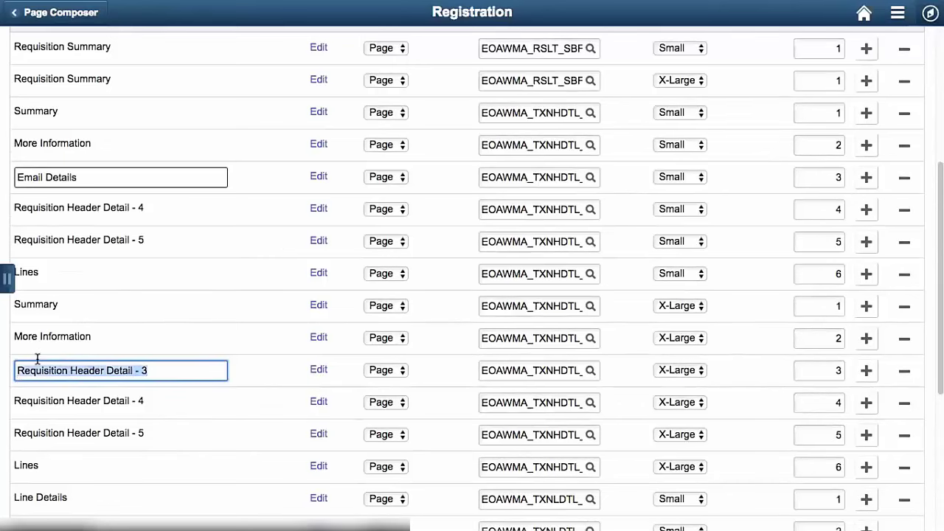
{"action": "type", "text": "Email D"}
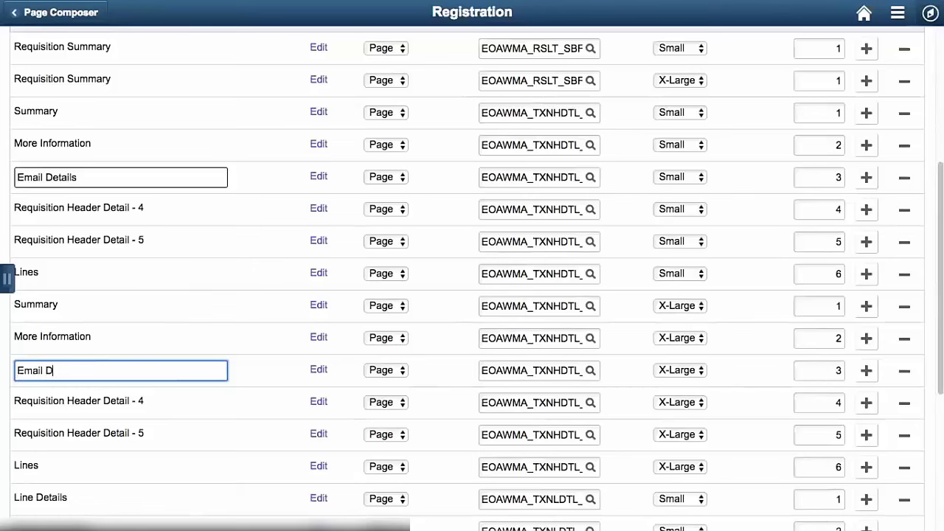
{"action": "type", "text": "etails"}
{"action": "scroll", "coordinate": [498, 317], "scroll_direction": "up", "scroll_amount": 5}
{"action": "left_click", "coordinate": [889, 43]}
Add SMA_REQ_EMAIL with the alias EML as a second application source record for the Small Email Details section.
{"action": "left_click", "coordinate": [359, 283]}
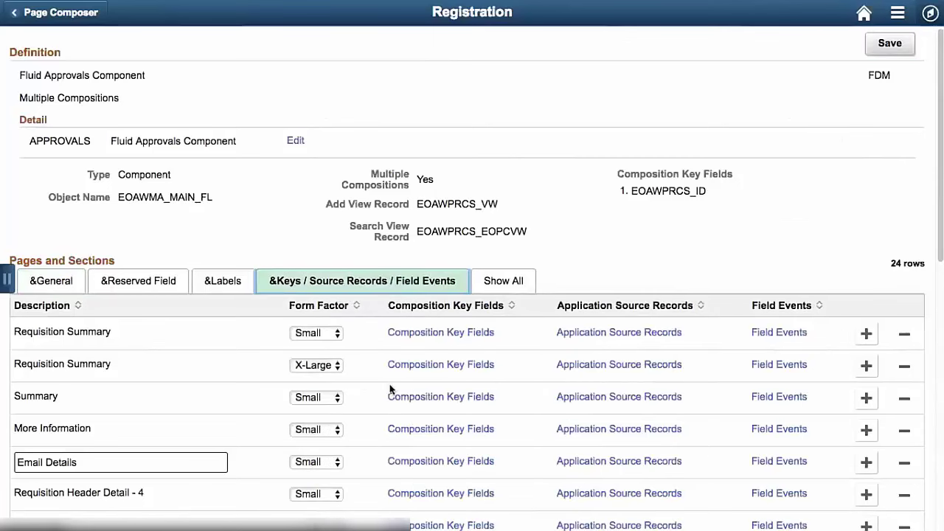
{"action": "left_click", "coordinate": [589, 461]}
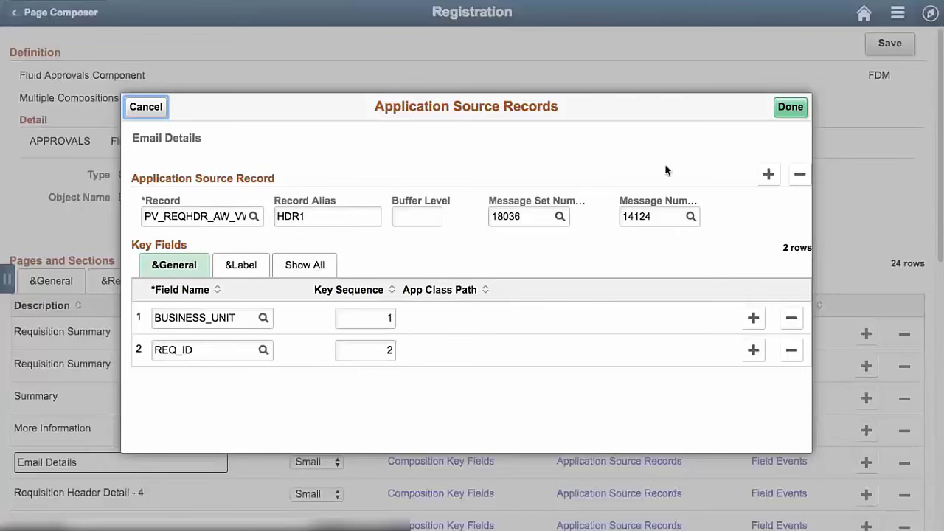
{"action": "left_click", "coordinate": [769, 174]}
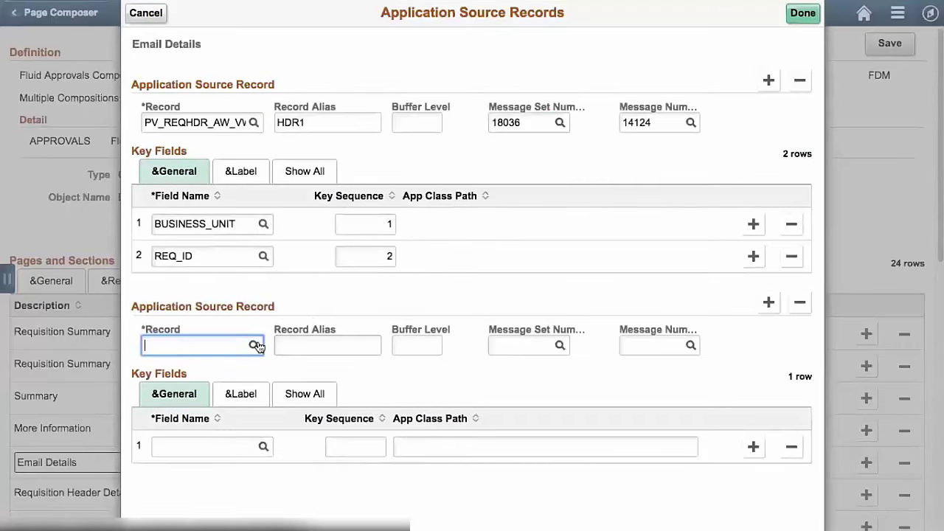
{"action": "type", "text": "SMA_"}
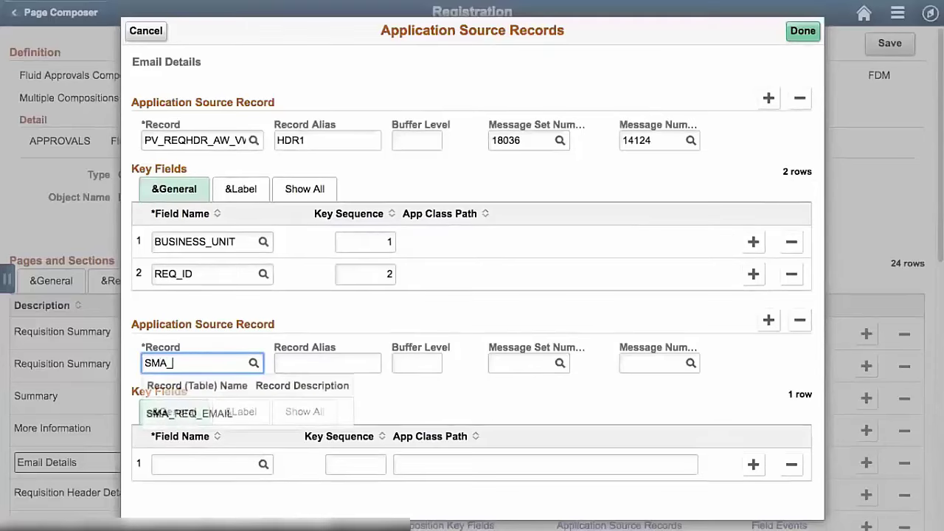
{"action": "left_click", "coordinate": [226, 412]}
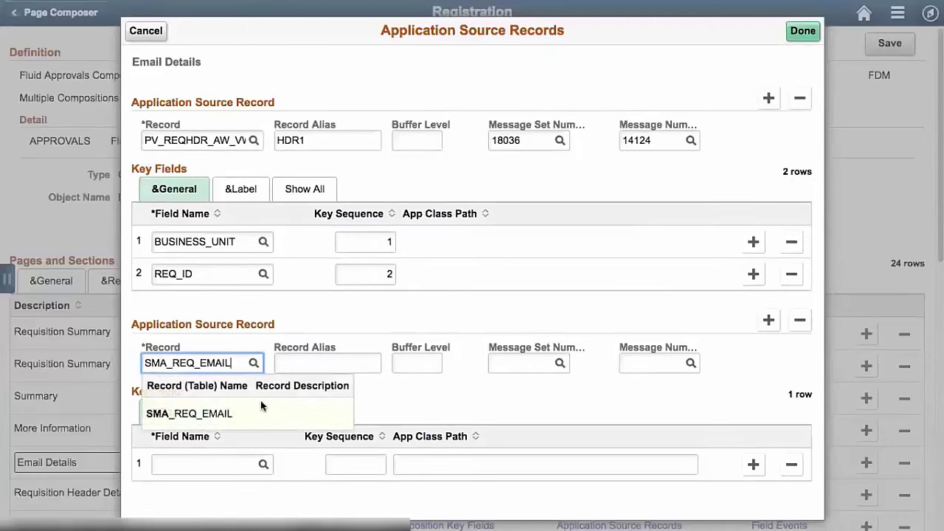
{"action": "left_click", "coordinate": [315, 367]}
{"action": "type", "text": "EML"}
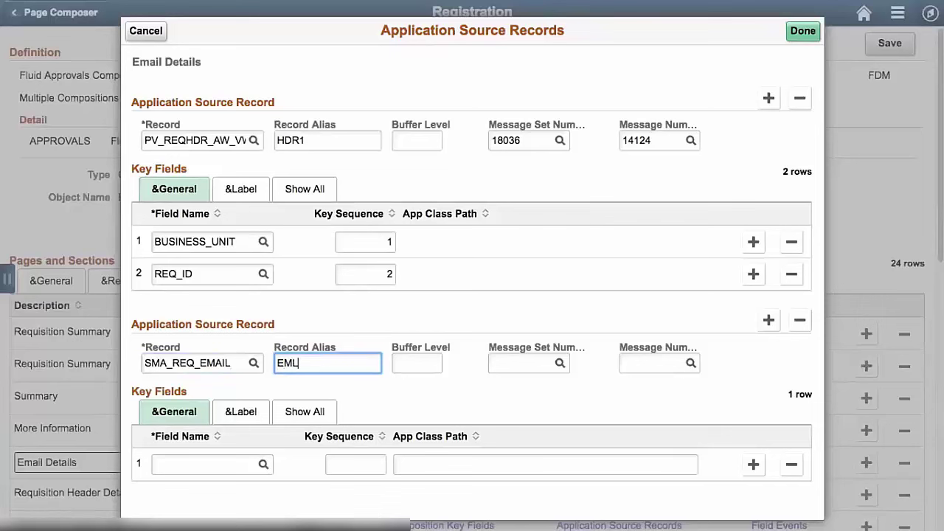
Set the SMA_REQ_EMAIL source record's message set number to 18036 and its message number to 14124.
{"action": "left_click", "coordinate": [532, 363]}
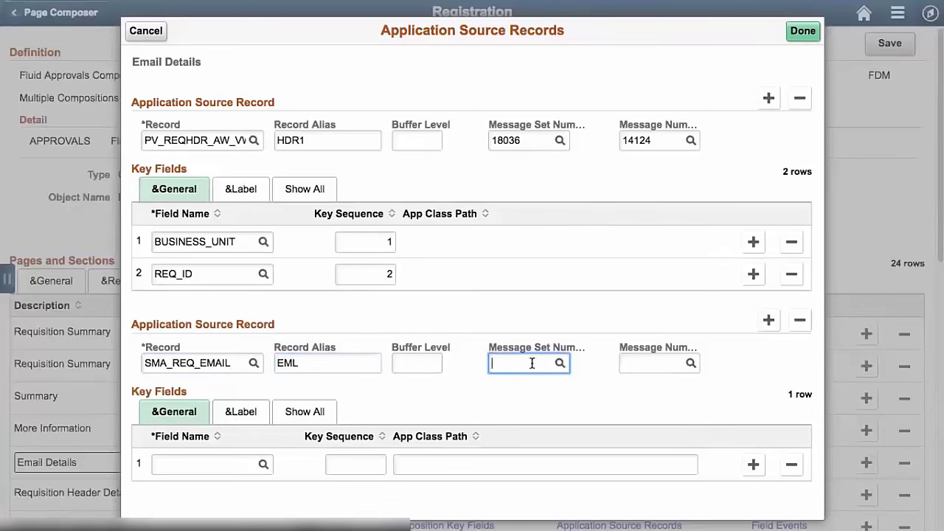
{"action": "type", "text": "18036"}
{"action": "left_click", "coordinate": [645, 364]}
{"action": "type", "text": "14124"}
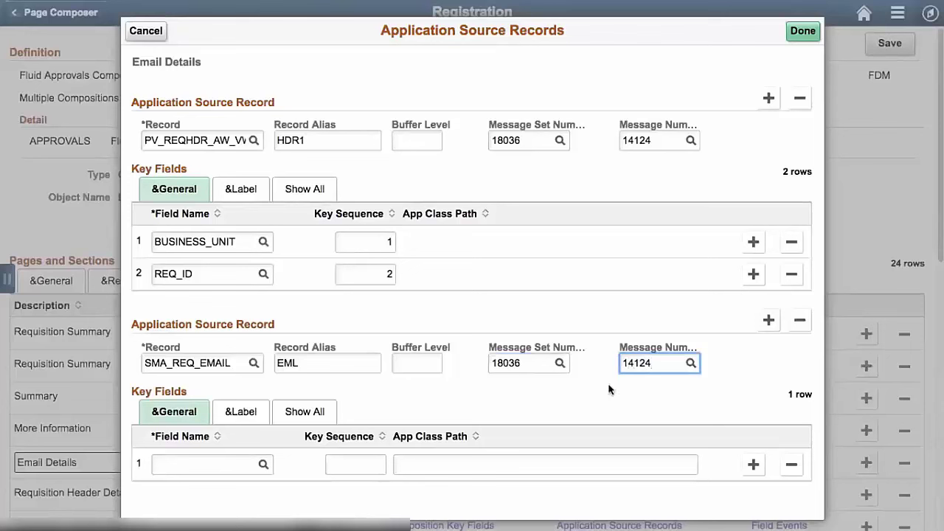
Set BUSINESS_UNIT as the first key field of the SMA_REQ_EMAIL source record, with key sequence 1.
{"action": "left_click", "coordinate": [242, 465]}
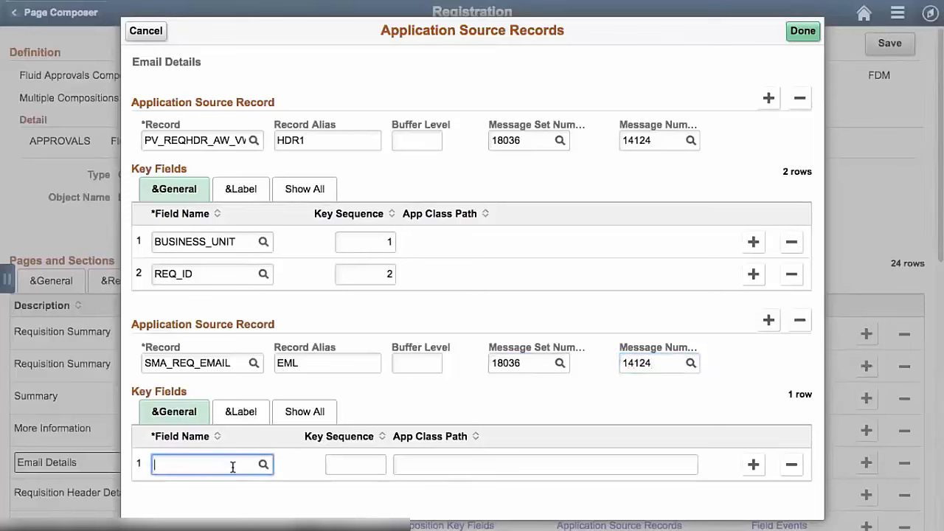
{"action": "type", "text": "BUSINESS"}
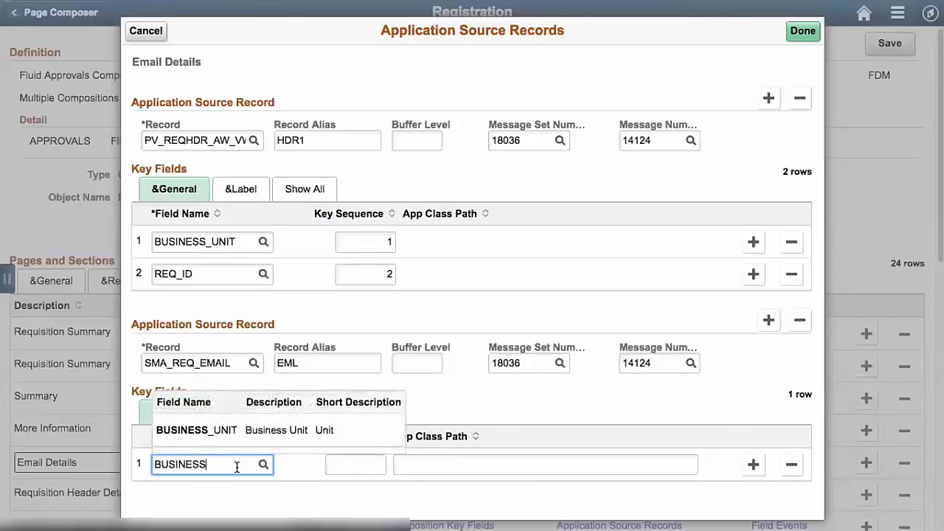
{"action": "left_click", "coordinate": [199, 438]}
{"action": "left_click", "coordinate": [349, 464]}
{"action": "type", "text": "1"}
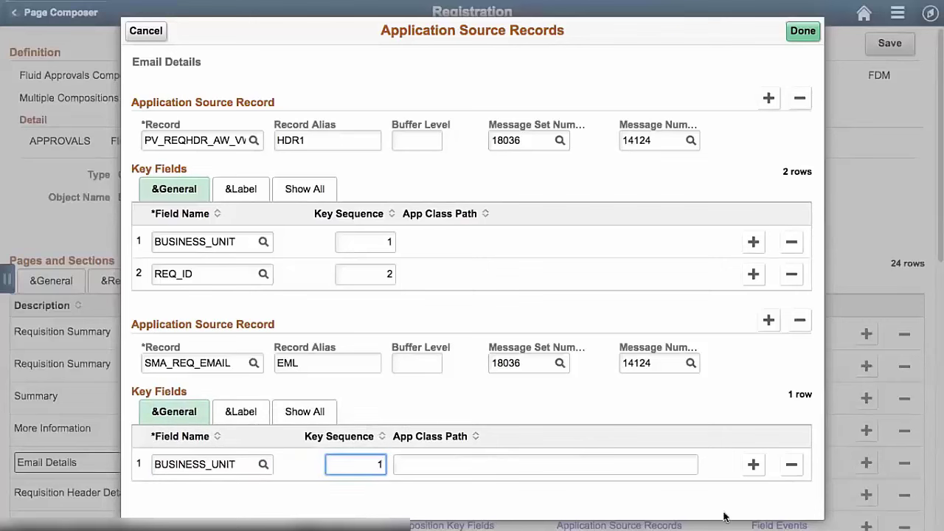
Add REQ_ID as a key field with key sequence 2, then accept the source records and save the registration.
{"action": "left_click", "coordinate": [753, 464]}
{"action": "type", "text": "REQ_"}
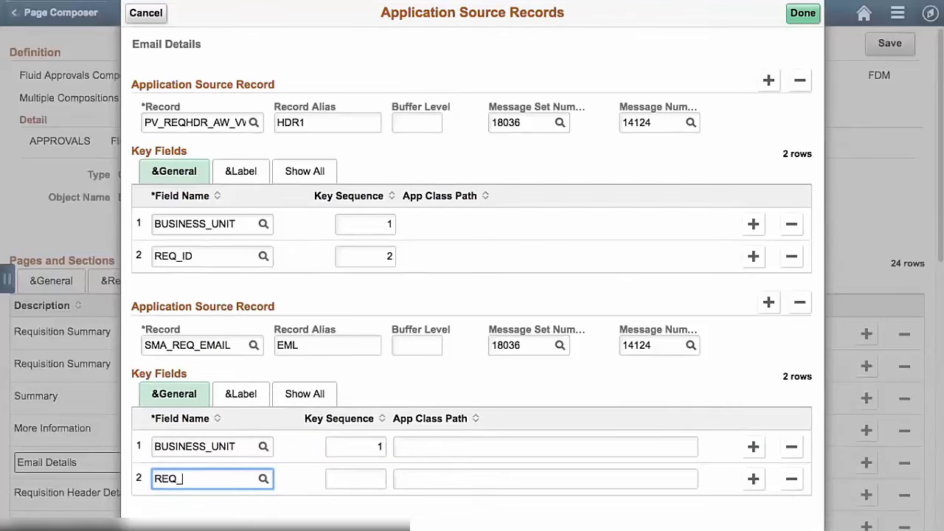
{"action": "type", "text": "ID"}
{"action": "key", "text": "Tab"}
{"action": "type", "text": "2"}
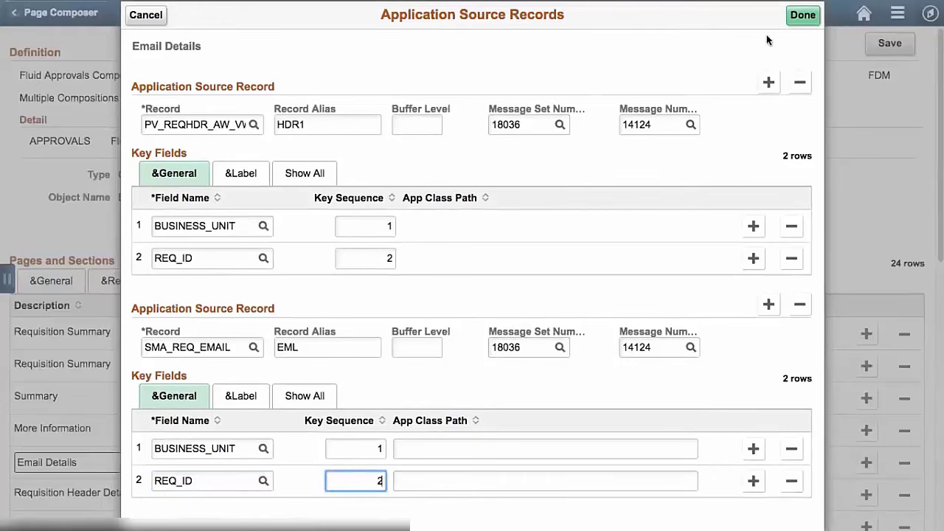
{"action": "left_click", "coordinate": [802, 16]}
{"action": "left_click", "coordinate": [889, 43]}
Add SMA_REQ_EMAIL with the alias EML as a second application source record for the X-Large Email Details section.
{"action": "scroll", "coordinate": [201, 461], "scroll_direction": "down", "scroll_amount": 2}
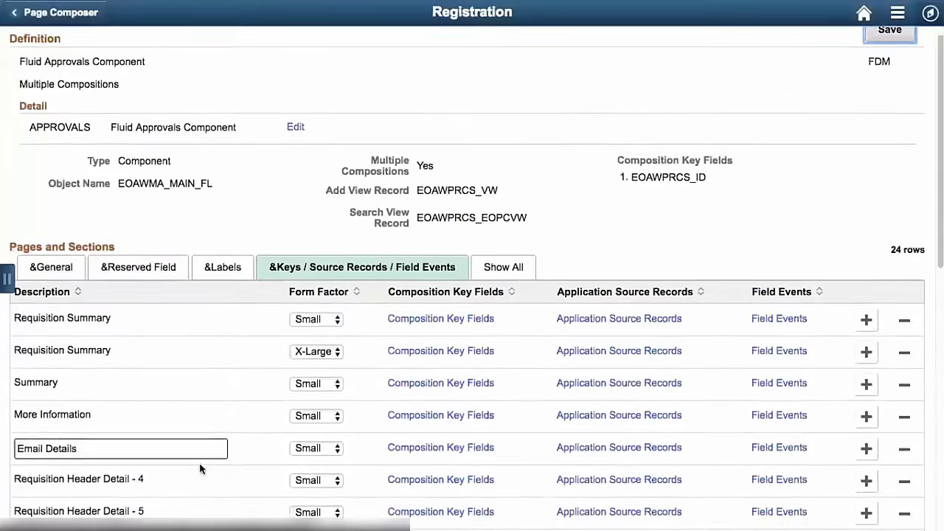
{"action": "scroll", "coordinate": [157, 467], "scroll_direction": "down", "scroll_amount": 4}
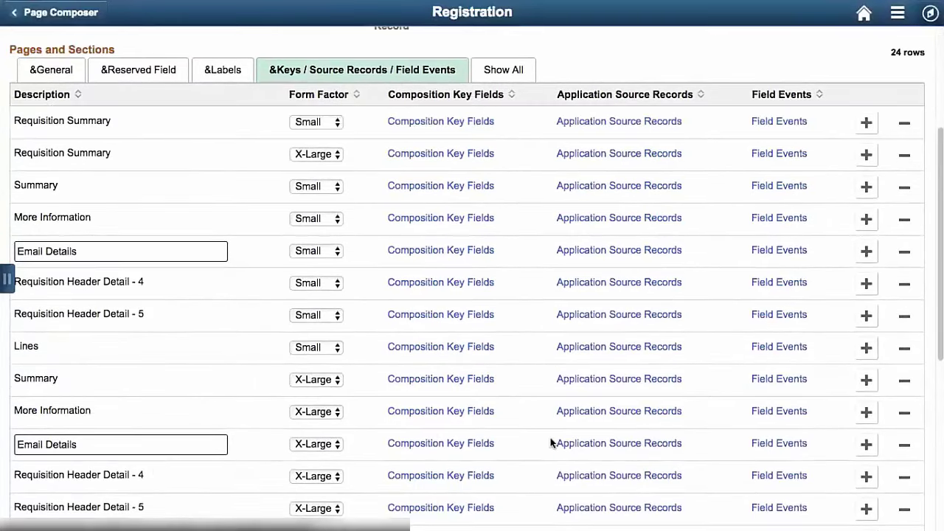
{"action": "left_click", "coordinate": [604, 442]}
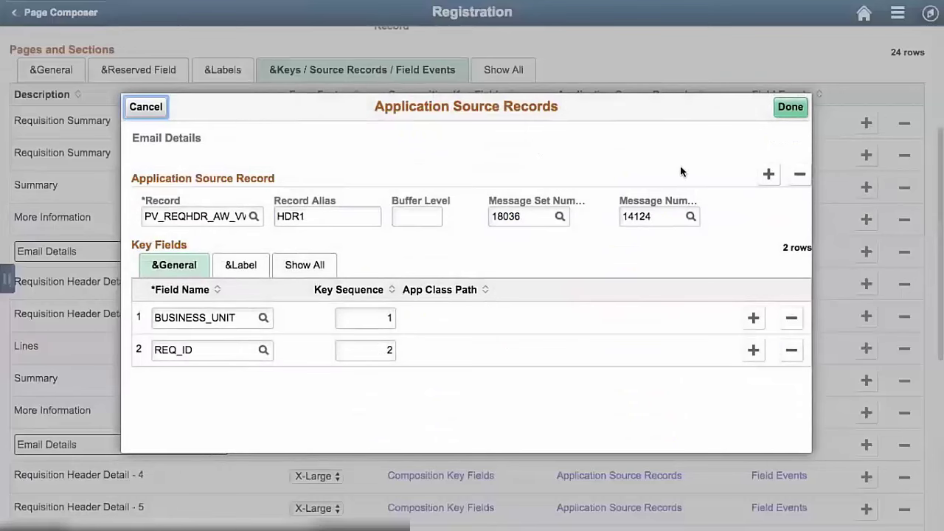
{"action": "left_click", "coordinate": [768, 174]}
{"action": "type", "text": "SMA_"}
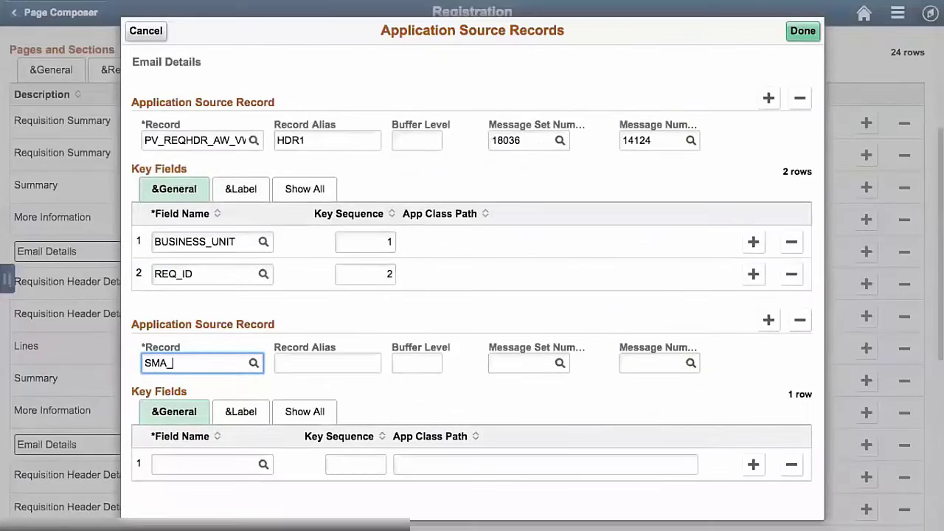
{"action": "left_click", "coordinate": [254, 363]}
{"action": "left_click", "coordinate": [255, 254]}
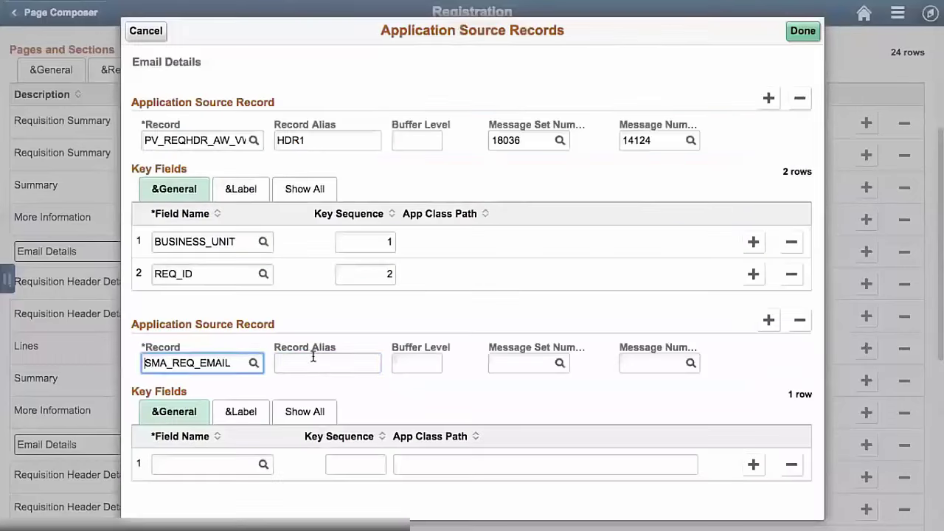
{"action": "left_click", "coordinate": [319, 360]}
{"action": "type", "text": "EML"}
{"action": "key", "text": "Tab"}
Set message set number 18036 and message number 14124 for the SMA_REQ_EMAIL record of the X-Large Email Details section.
{"action": "left_click", "coordinate": [521, 362]}
{"action": "type", "text": "18036"}
{"action": "key", "text": "Tab"}
{"action": "type", "text": "14"}
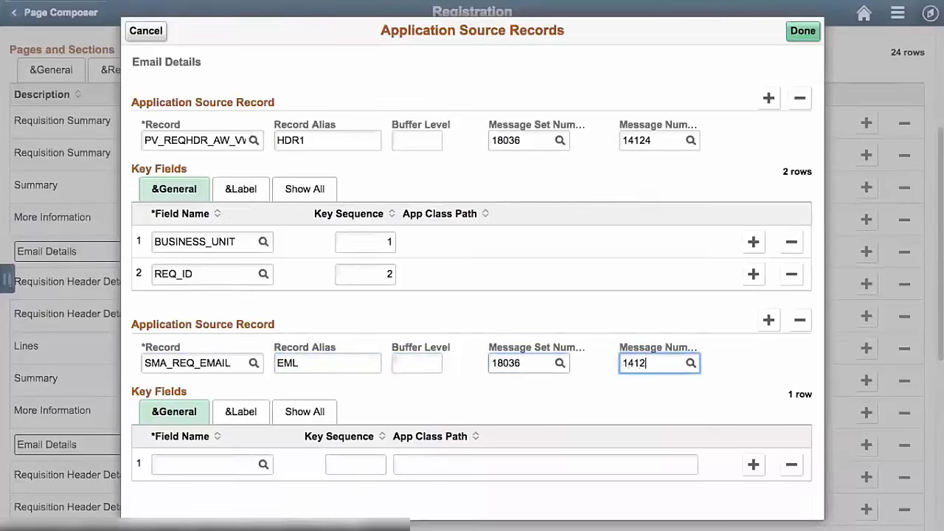
Set BUSINESS_UNIT as the first key field of the X-Large section's SMA_REQ_EMAIL record, with key sequence 1.
{"action": "left_click", "coordinate": [258, 464]}
{"action": "type", "text": "BUSI"}
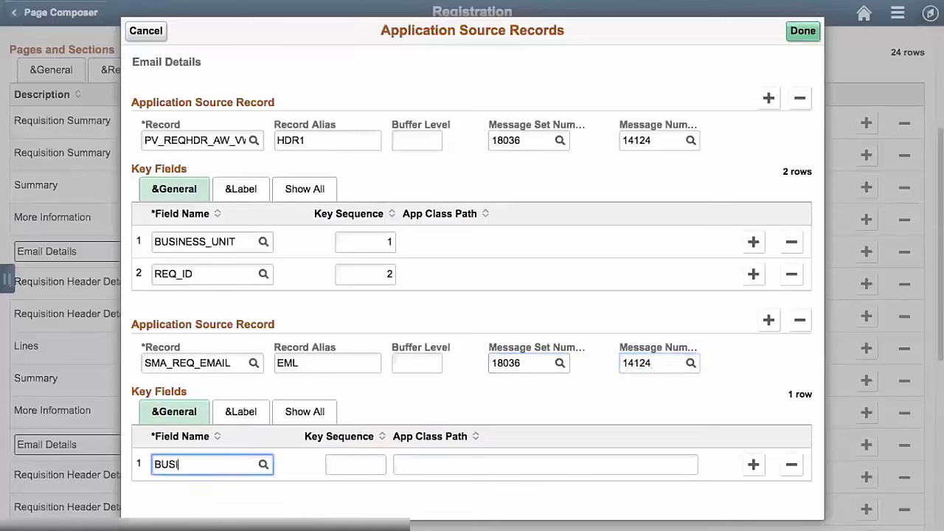
{"action": "type", "text": "NESS_UNIT"}
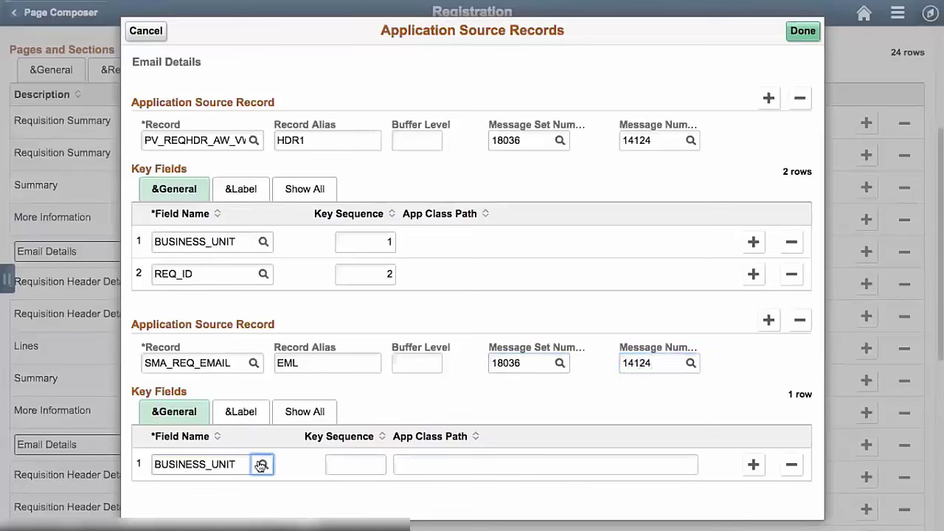
{"action": "left_click", "coordinate": [370, 460]}
{"action": "type", "text": "1"}
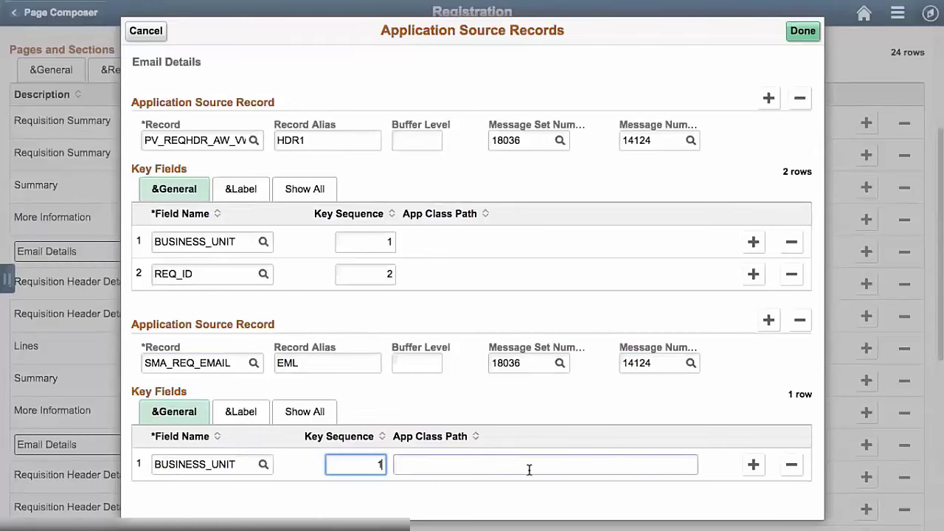
Add REQ_ID as the second key field of the X-Large section's SMA_REQ_EMAIL record and accept the source records.
{"action": "left_click", "coordinate": [753, 464]}
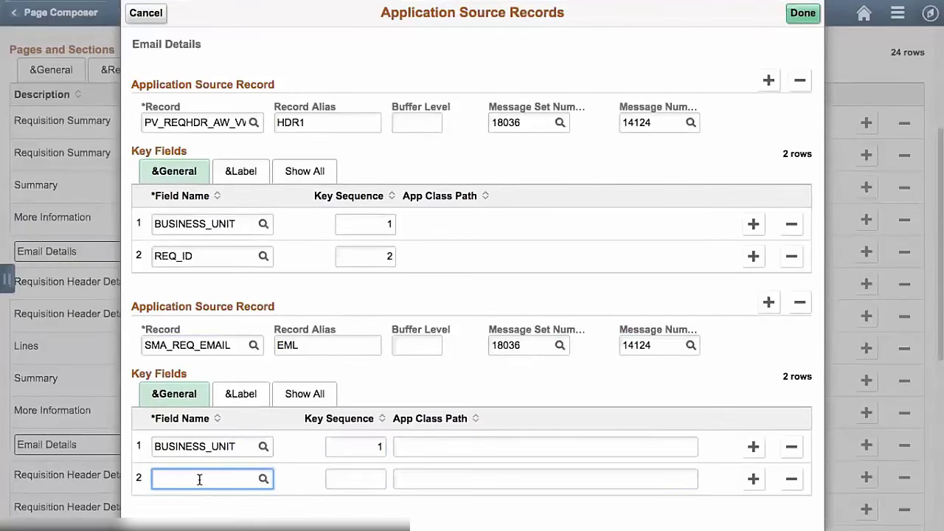
{"action": "type", "text": "REQ_ID"}
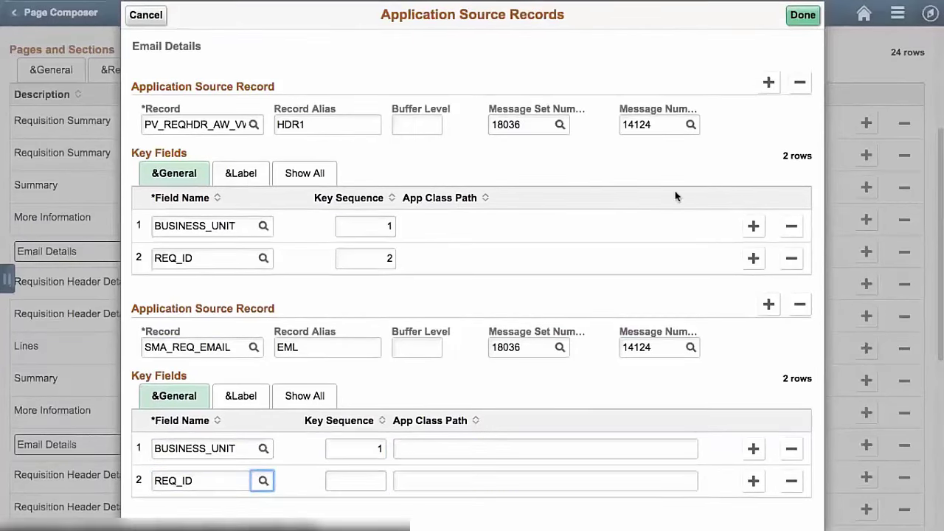
{"action": "left_click", "coordinate": [793, 14]}
{"action": "scroll", "coordinate": [646, 114], "scroll_direction": "up", "scroll_amount": 3}
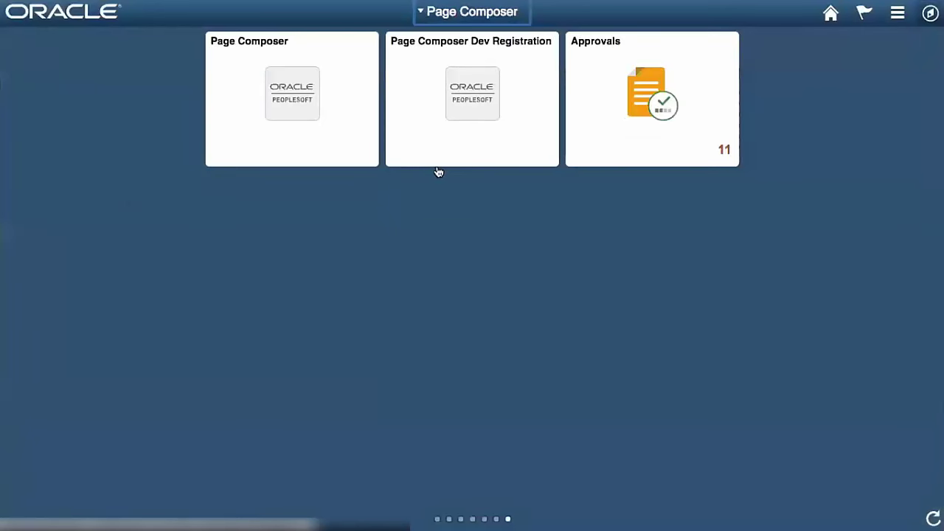
Open Page Composer from the homepage and search for the APPROVALS definition.
{"action": "left_click", "coordinate": [322, 133]}
{"action": "left_click", "coordinate": [117, 80]}
{"action": "left_click", "coordinate": [255, 251]}
{"action": "left_click", "coordinate": [117, 153]}
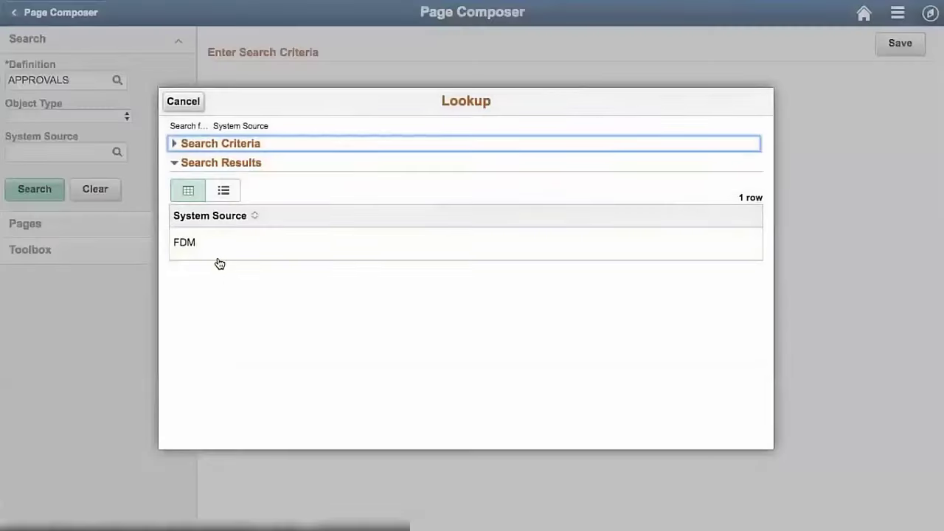
{"action": "left_click", "coordinate": [191, 109]}
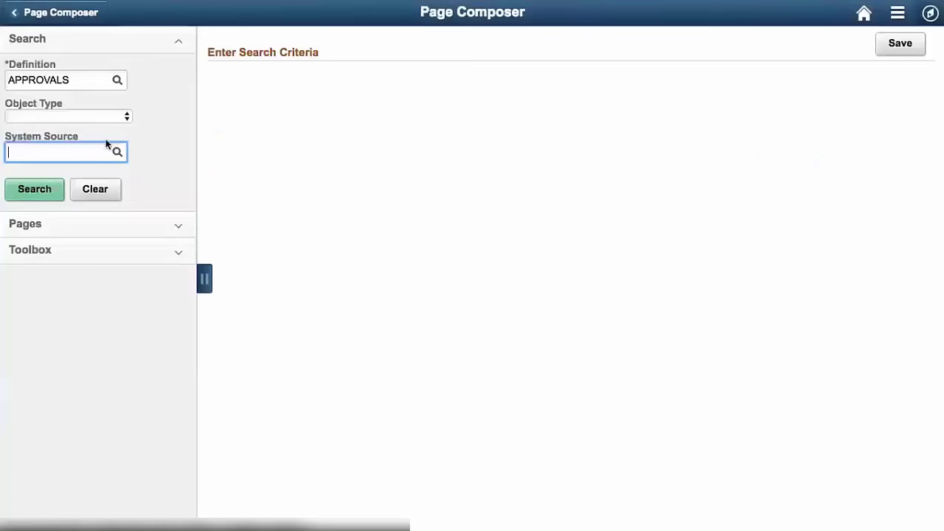
{"action": "left_click", "coordinate": [37, 190]}
Open the Requisition composition of the Fluid Approvals Component.
{"action": "scroll", "coordinate": [278, 358], "scroll_direction": "down", "scroll_amount": 3}
{"action": "scroll", "coordinate": [277, 359], "scroll_direction": "down", "scroll_amount": 5}
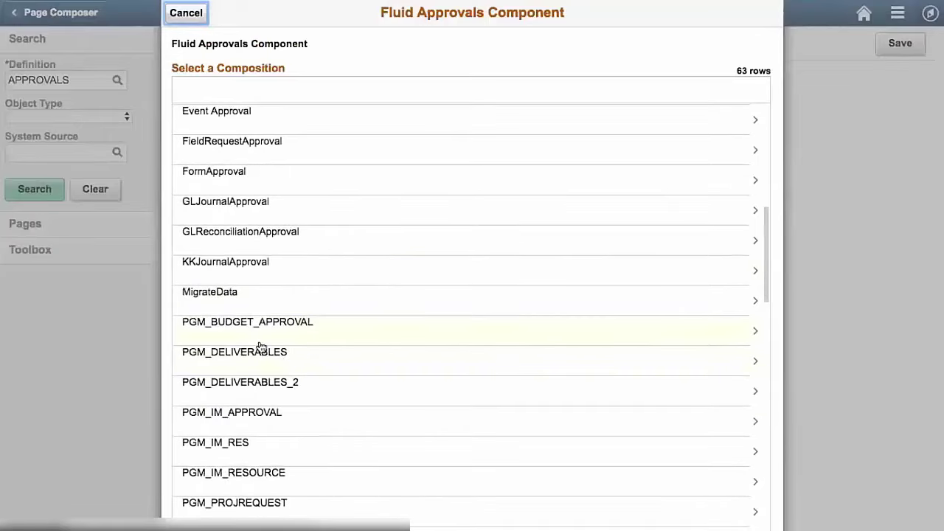
{"action": "scroll", "coordinate": [259, 343], "scroll_direction": "down", "scroll_amount": 3}
{"action": "scroll", "coordinate": [233, 423], "scroll_direction": "down", "scroll_amount": 5}
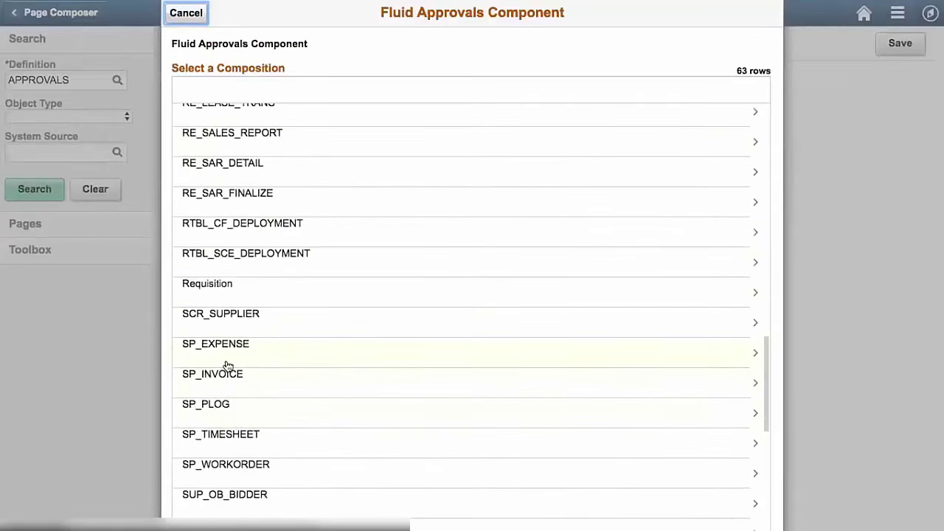
{"action": "left_click", "coordinate": [253, 293]}
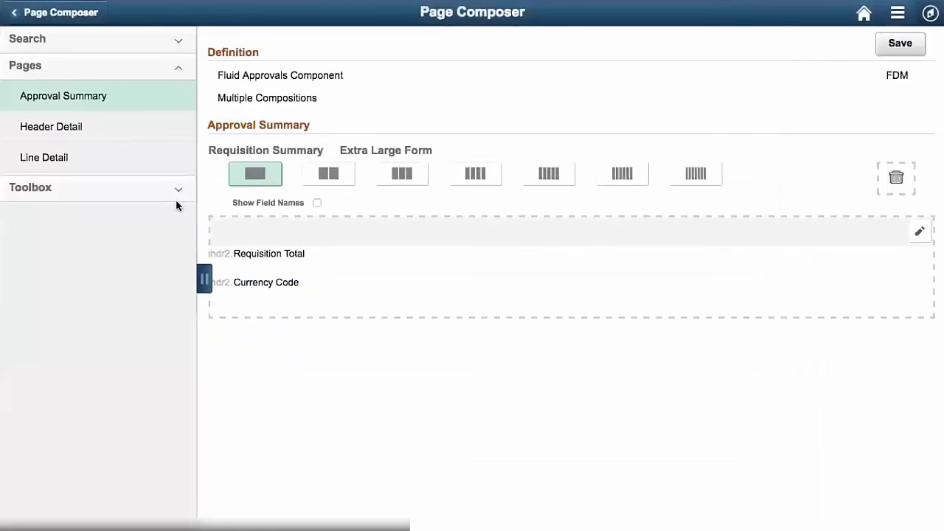
Open the Header Detail page of the requisition composition and locate its Email Details section.
{"action": "left_click", "coordinate": [106, 191]}
{"action": "left_click", "coordinate": [120, 70]}
{"action": "left_click", "coordinate": [121, 127]}
{"action": "scroll", "coordinate": [381, 349], "scroll_direction": "down", "scroll_amount": 3}
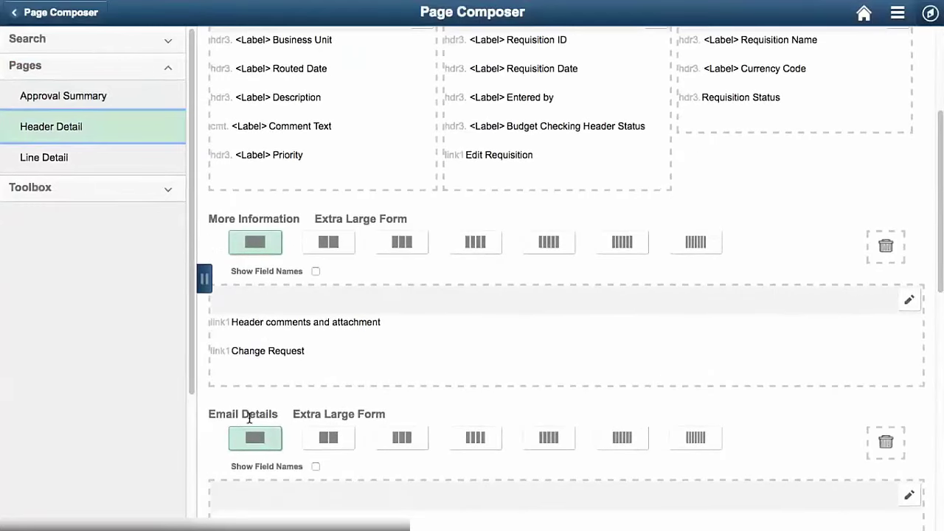
Expand the available fields of the EML header view in the Page Composer toolbox.
{"action": "left_click", "coordinate": [135, 192]}
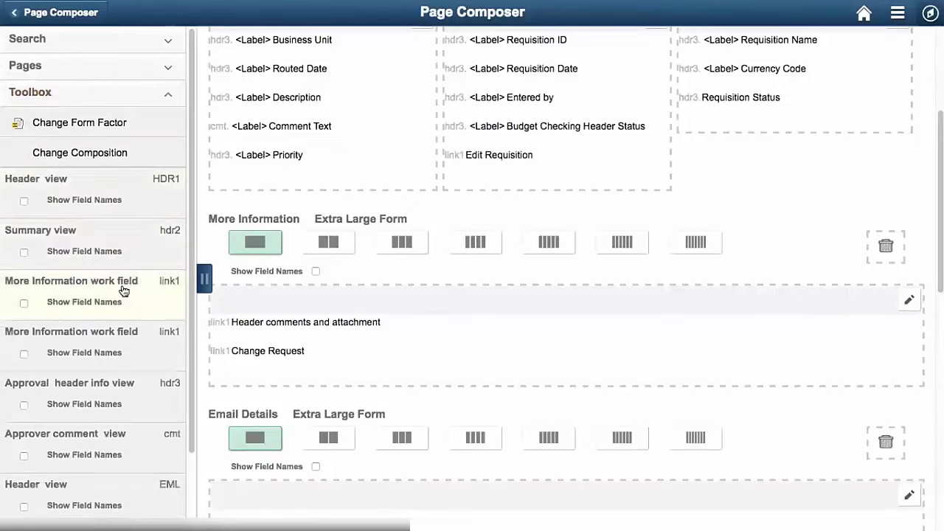
{"action": "scroll", "coordinate": [125, 382], "scroll_direction": "down", "scroll_amount": 1}
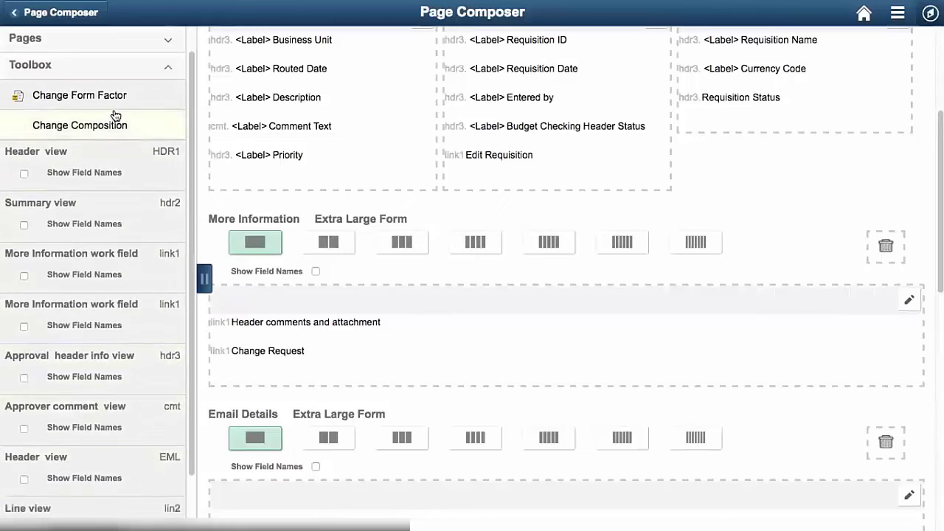
{"action": "left_click", "coordinate": [116, 476]}
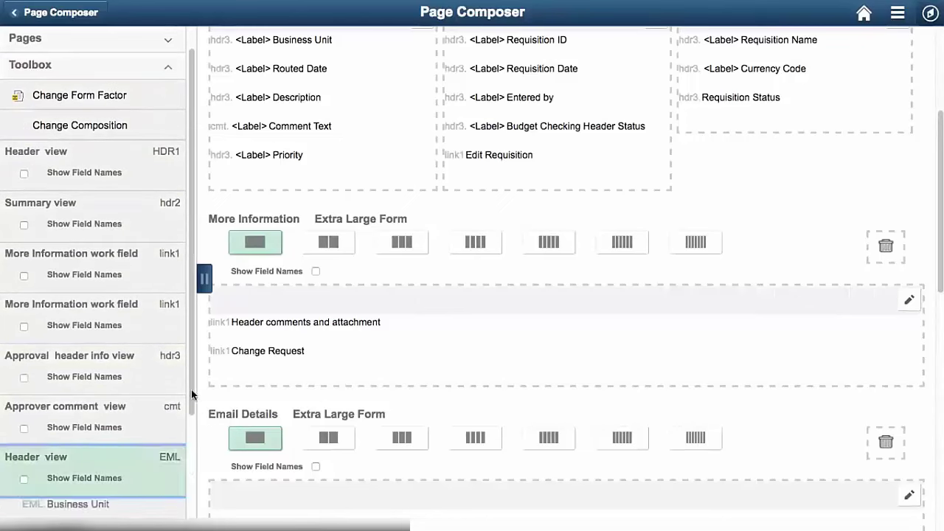
{"action": "scroll", "coordinate": [156, 387], "scroll_direction": "down", "scroll_amount": 4}
{"action": "scroll", "coordinate": [156, 387], "scroll_direction": "down", "scroll_amount": 1}
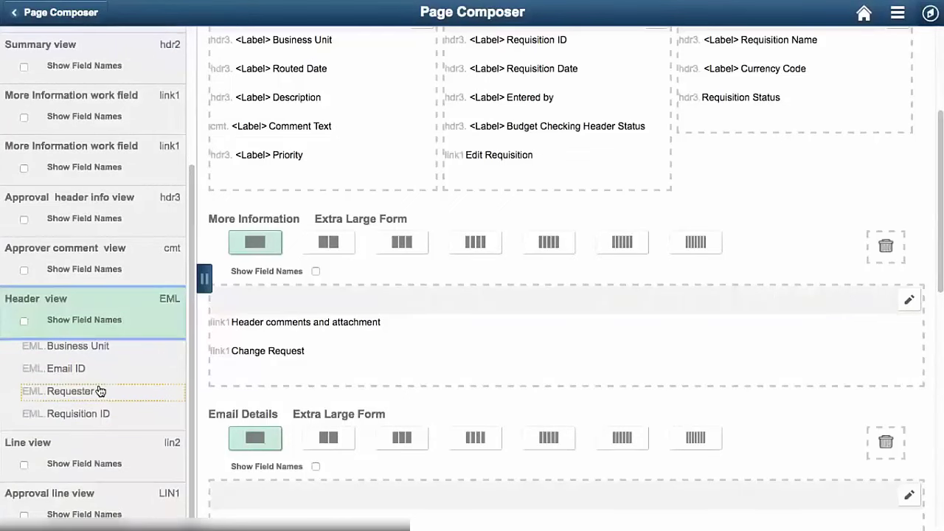
Place the EML Requester field in the Extra Large Email Details section.
{"action": "scroll", "coordinate": [358, 394], "scroll_direction": "down", "scroll_amount": 3}
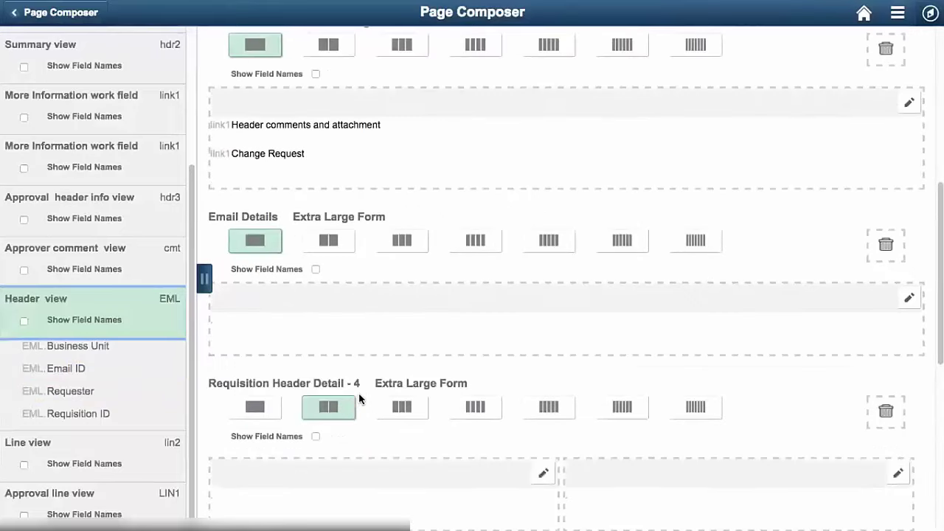
{"action": "left_click", "coordinate": [331, 243]}
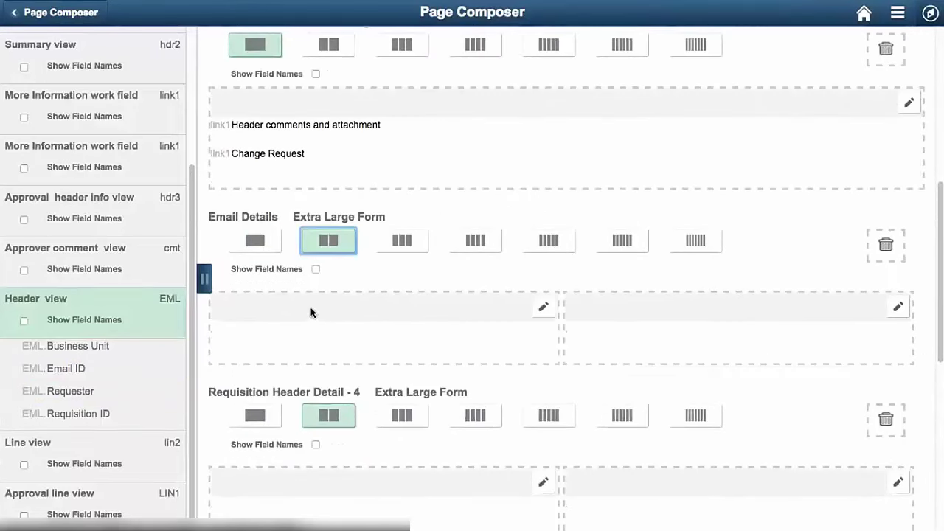
{"action": "left_click", "coordinate": [267, 245]}
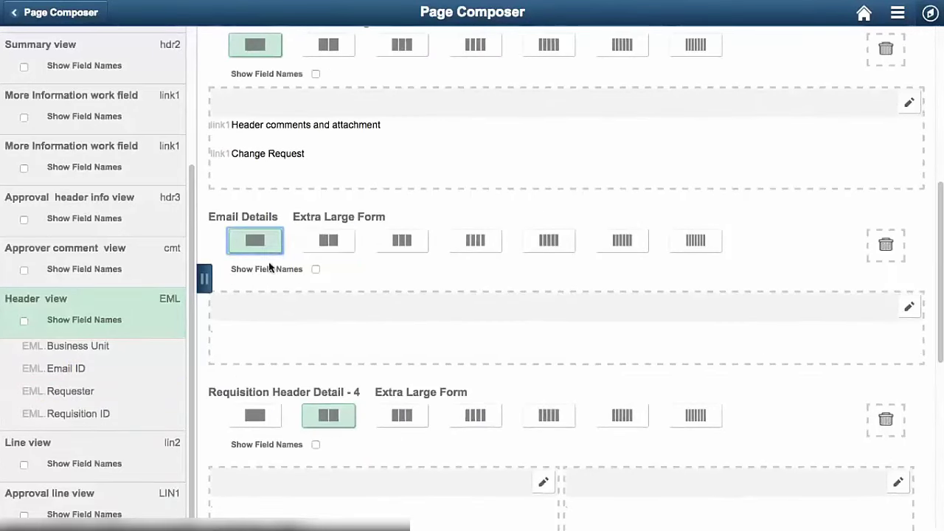
{"action": "left_click_drag", "start_coordinate": [91, 396], "coordinate": [343, 333]}
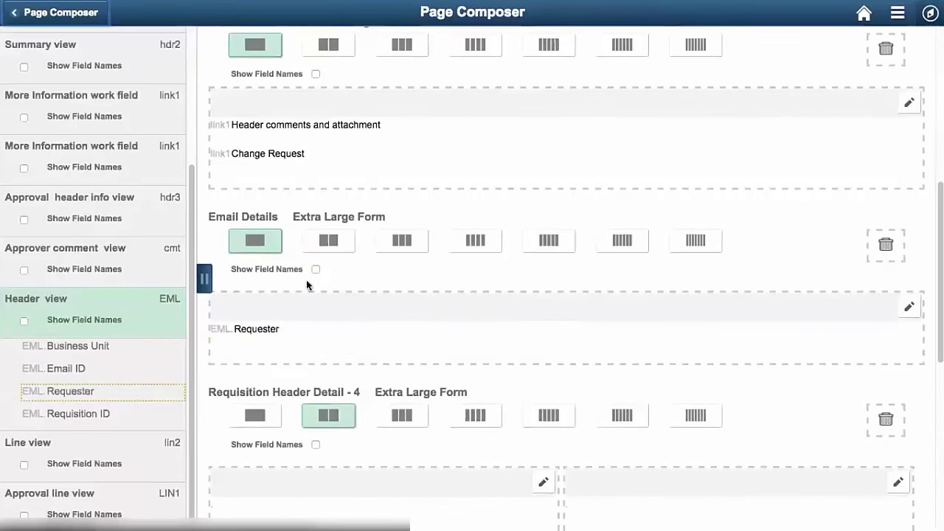
Switch the Email Details section to two columns with the EML Email ID field in the second, and save the page.
{"action": "left_click", "coordinate": [339, 240]}
{"action": "left_click_drag", "start_coordinate": [81, 377], "coordinate": [685, 334]}
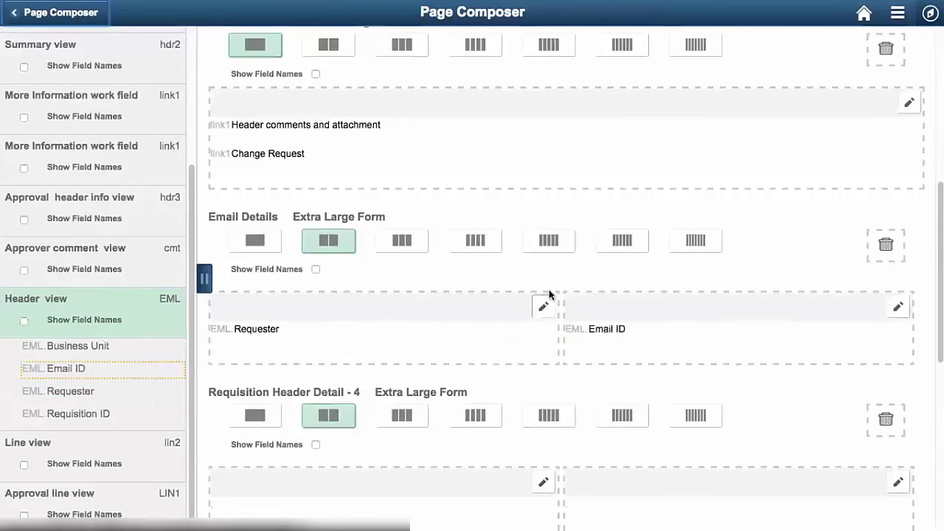
{"action": "scroll", "coordinate": [793, 85], "scroll_direction": "up", "scroll_amount": 5}
{"action": "left_click", "coordinate": [889, 44]}
Assign the EM_REQUESTOR label to the Requester field in column 1 of the Email Details section, using the Short label type.
{"action": "scroll", "coordinate": [664, 295], "scroll_direction": "down", "scroll_amount": 5}
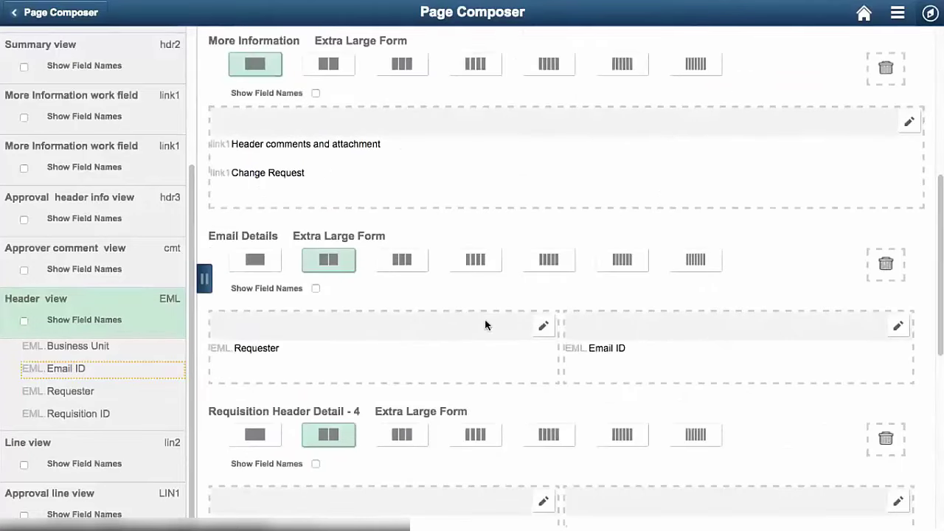
{"action": "left_click", "coordinate": [539, 322]}
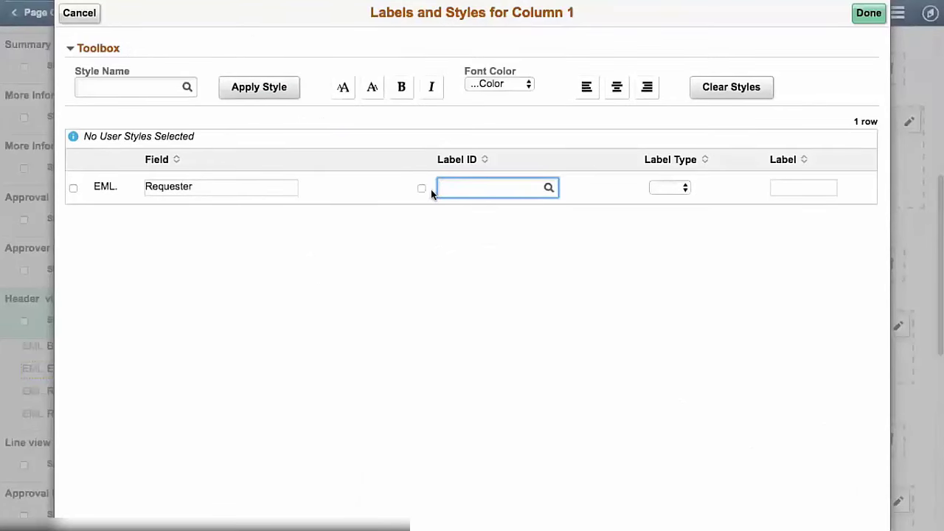
{"action": "left_click", "coordinate": [549, 187]}
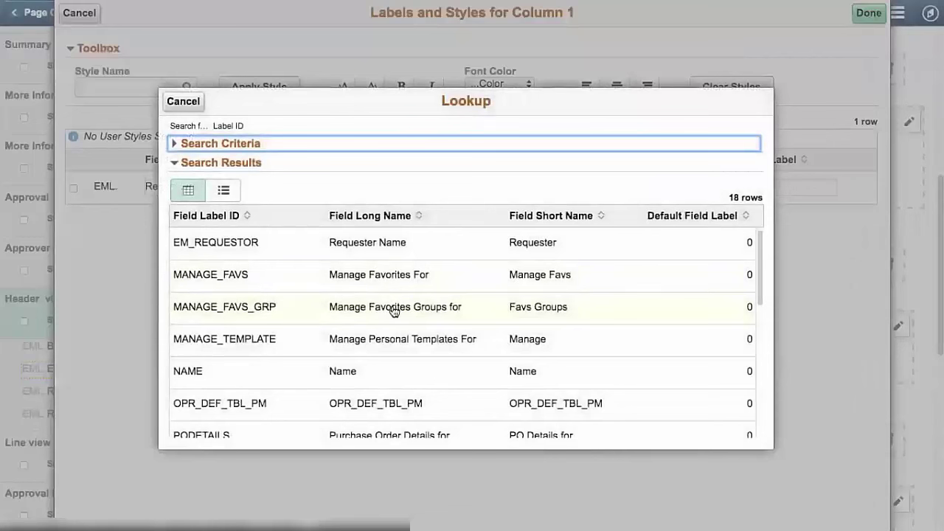
{"action": "left_click", "coordinate": [419, 251]}
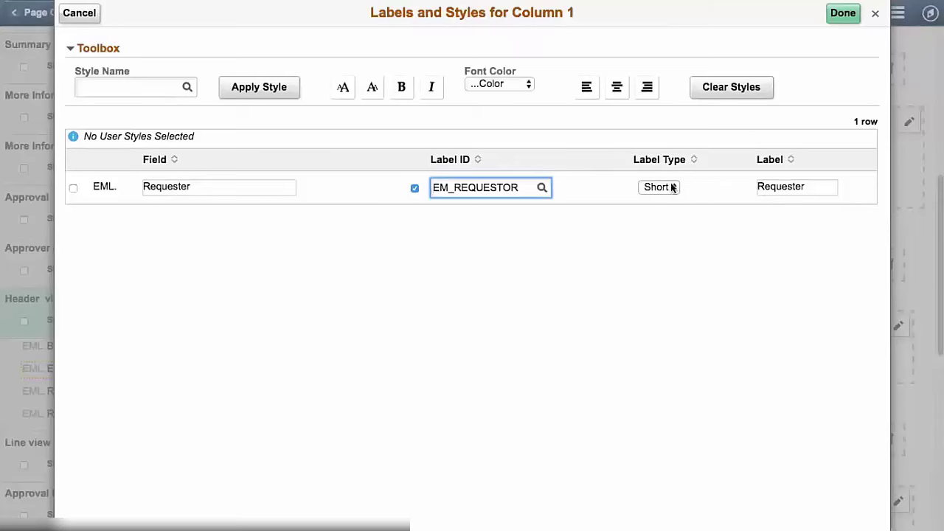
{"action": "left_click", "coordinate": [837, 14]}
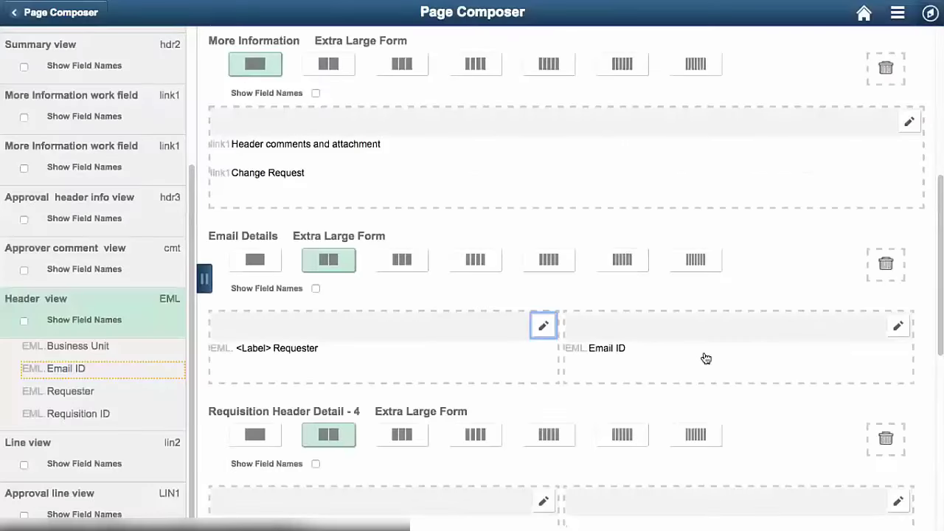
Assign the ADMIN_EMAIL label to the Email ID field in column 2 of Email Details with Short type, and make it bold.
{"action": "left_click", "coordinate": [897, 326]}
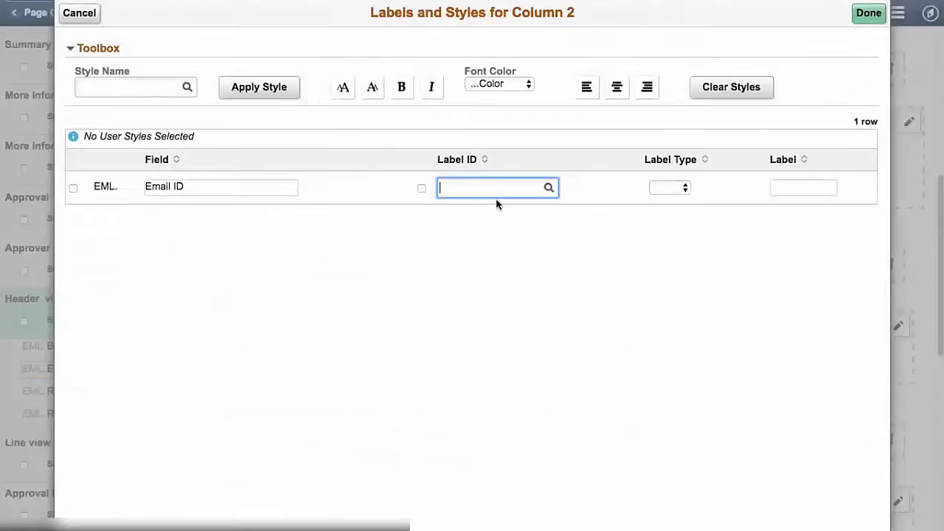
{"action": "left_click", "coordinate": [550, 187]}
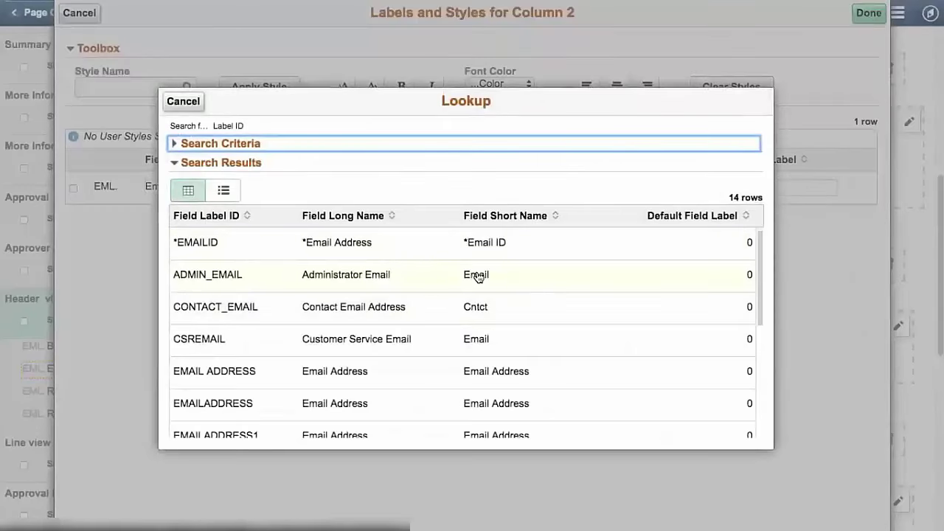
{"action": "left_click", "coordinate": [478, 276]}
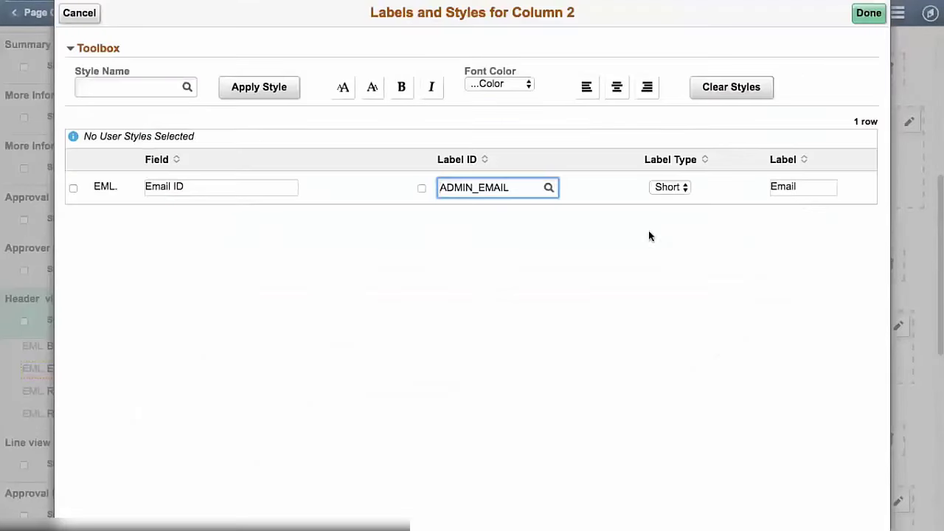
{"action": "left_click", "coordinate": [422, 188]}
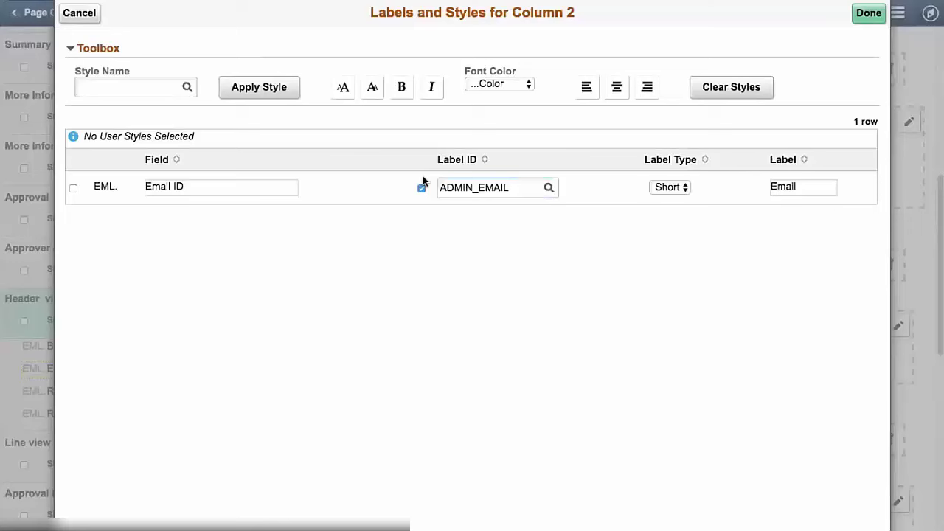
{"action": "left_click", "coordinate": [401, 87]}
{"action": "left_click", "coordinate": [867, 14]}
{"action": "scroll", "coordinate": [535, 416], "scroll_direction": "down", "scroll_amount": 5}
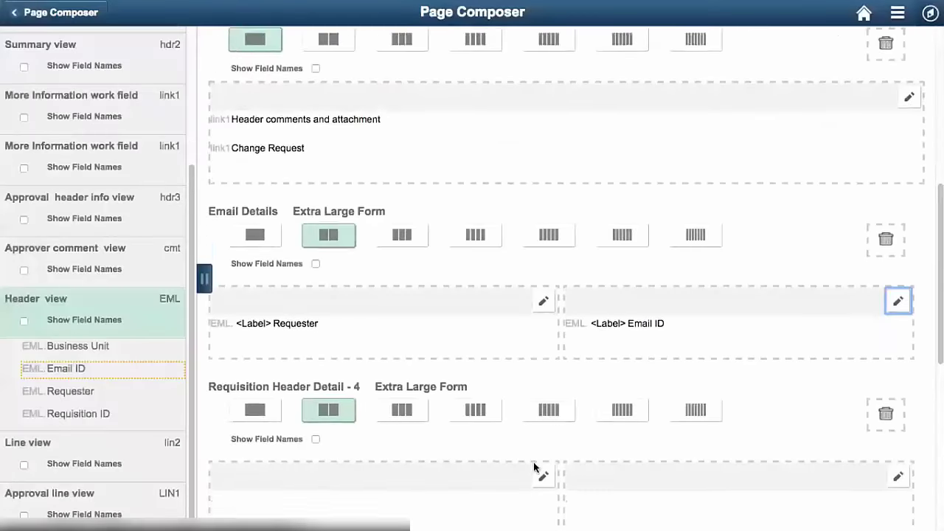
{"action": "scroll", "coordinate": [535, 462], "scroll_direction": "up", "scroll_amount": 1}
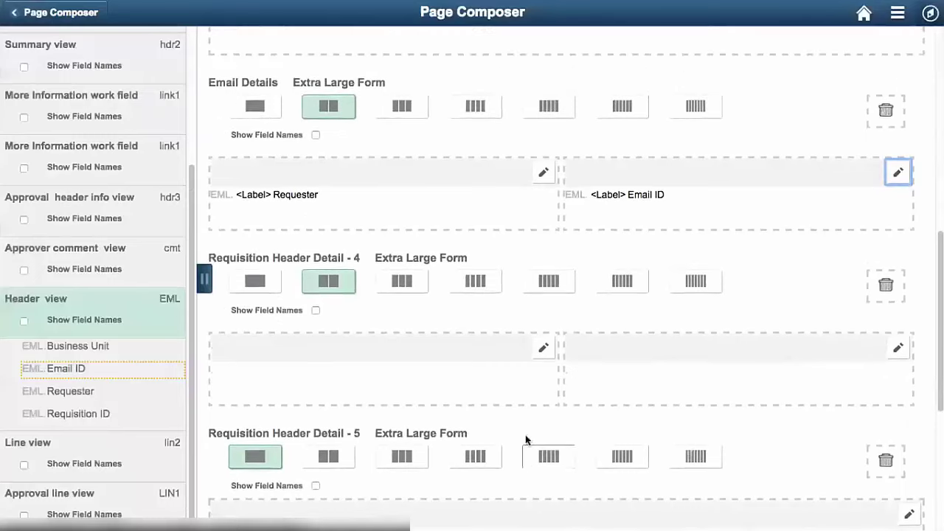
Make the Requester field's label bold in column 1 of the Email Details section.
{"action": "left_click", "coordinate": [541, 175]}
{"action": "left_click", "coordinate": [414, 190]}
{"action": "left_click", "coordinate": [401, 86]}
{"action": "left_click", "coordinate": [867, 13]}
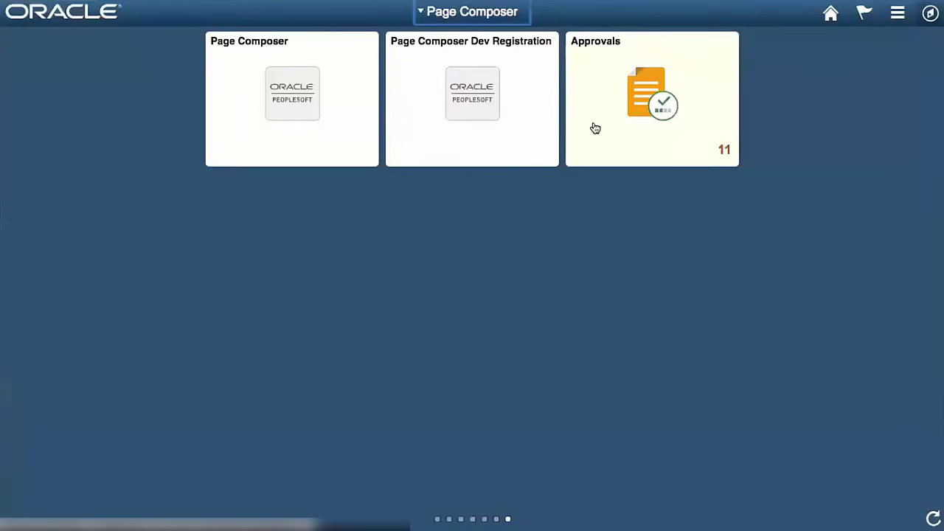
Open the Bike-A-Thon requisition from the pending approvals and check the labelled fields in its Email Details section.
{"action": "left_click", "coordinate": [602, 128]}
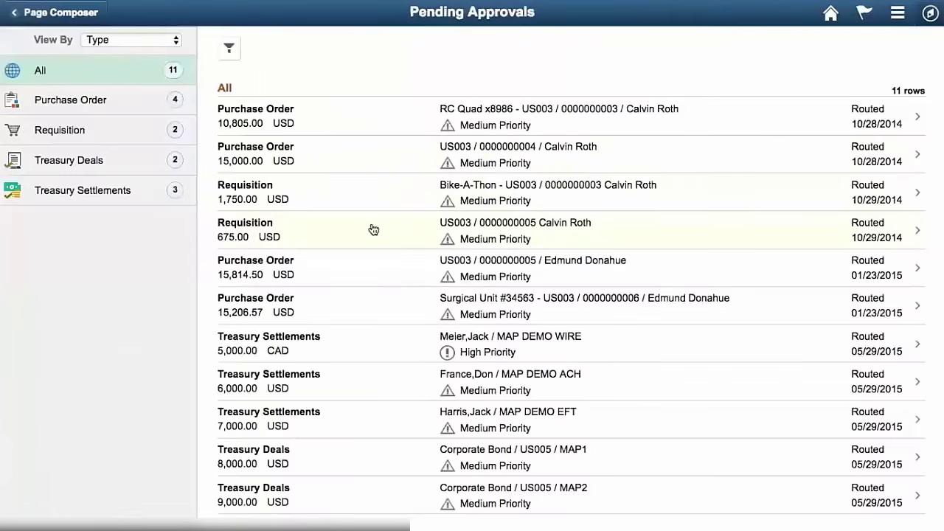
{"action": "left_click", "coordinate": [379, 198]}
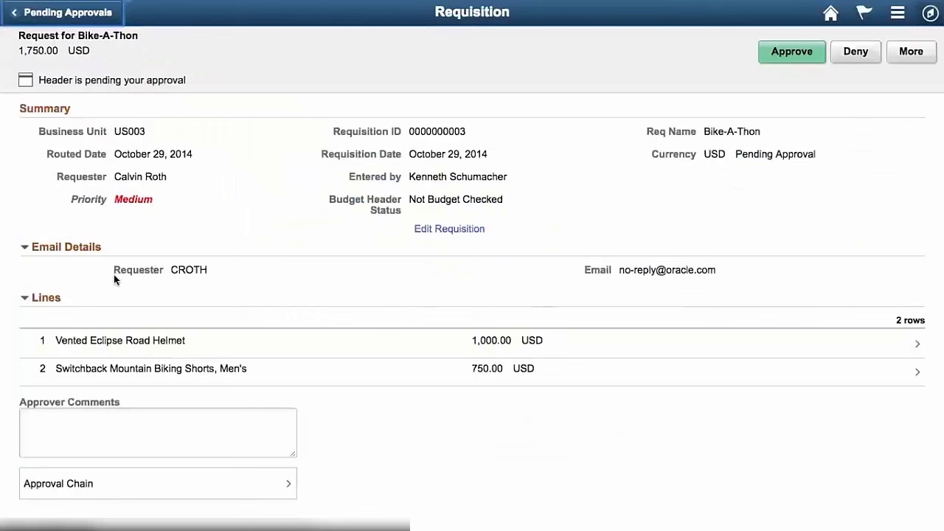
{"action": "left_click_drag", "start_coordinate": [114, 274], "coordinate": [209, 271]}
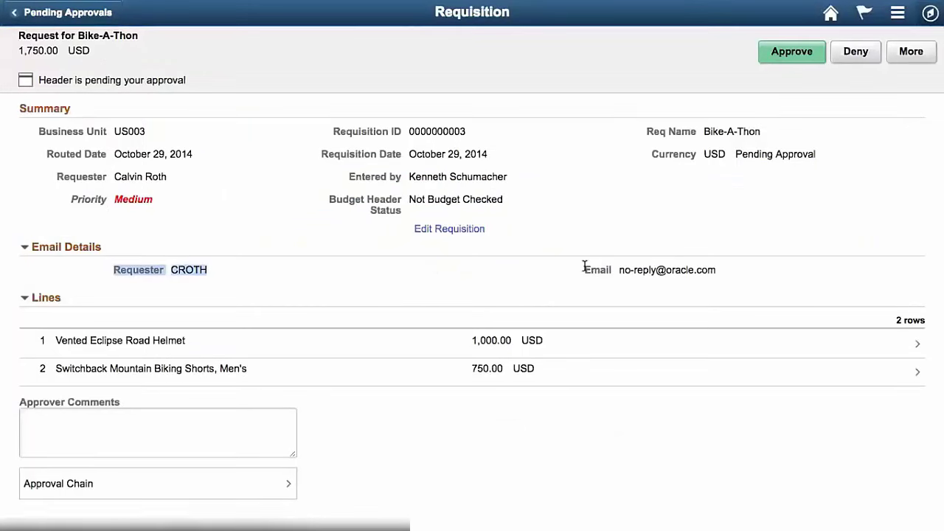
{"action": "left_click_drag", "start_coordinate": [581, 272], "coordinate": [716, 274]}
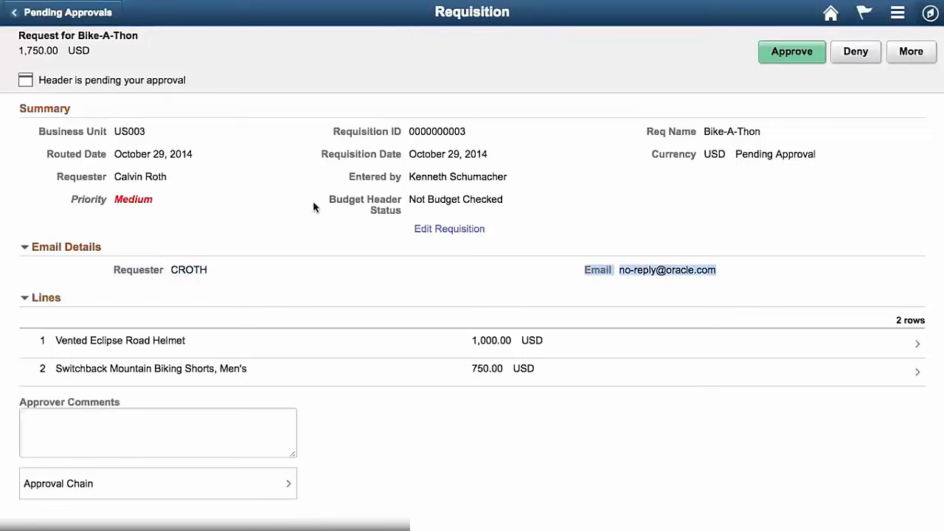
{"action": "left_click_drag", "start_coordinate": [51, 179], "coordinate": [186, 176]}
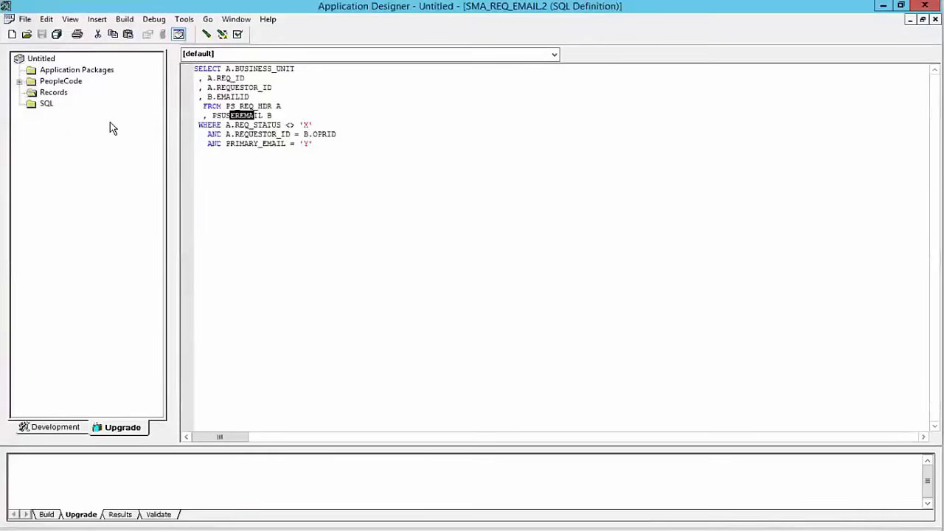
Switch to Application Designer and open the myButton class PeopleCode of the SMA_FLUID_APPROVALS application package.
{"action": "double_click", "coordinate": [71, 70]}
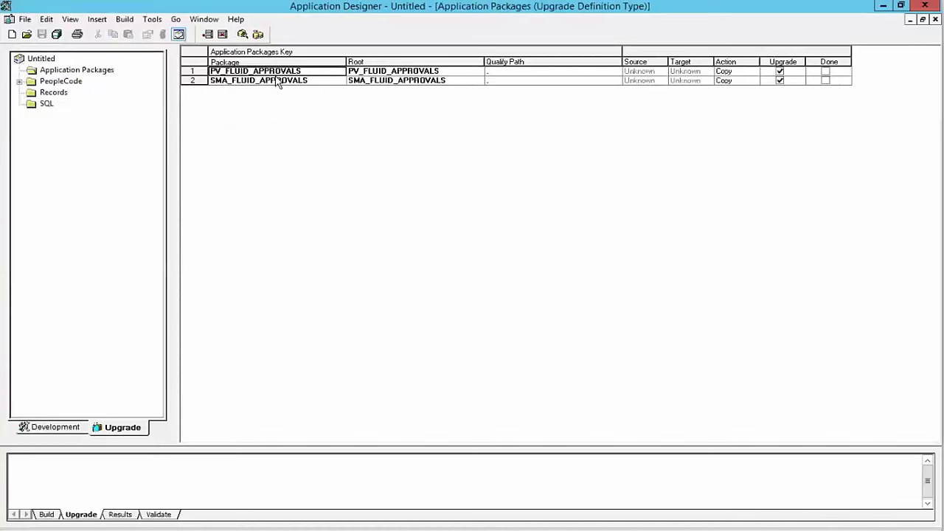
{"action": "left_click", "coordinate": [275, 80]}
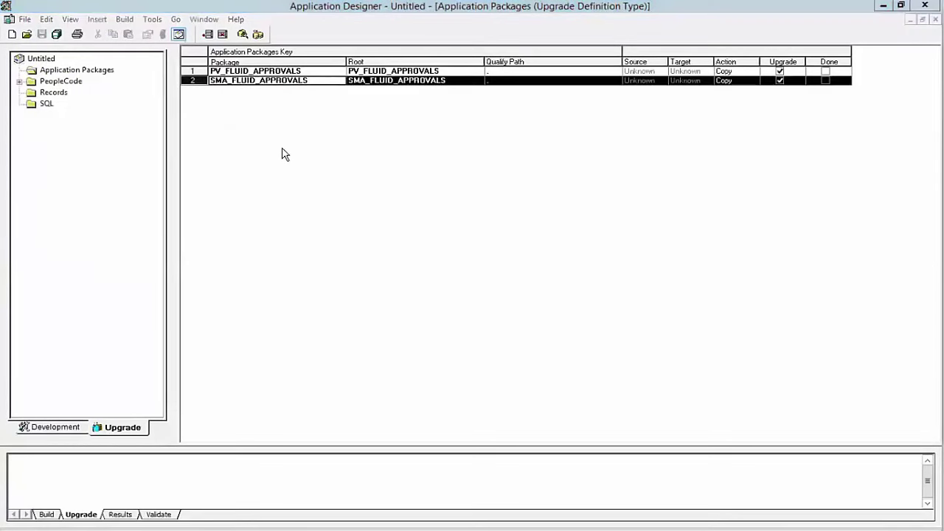
{"action": "double_click", "coordinate": [258, 87]}
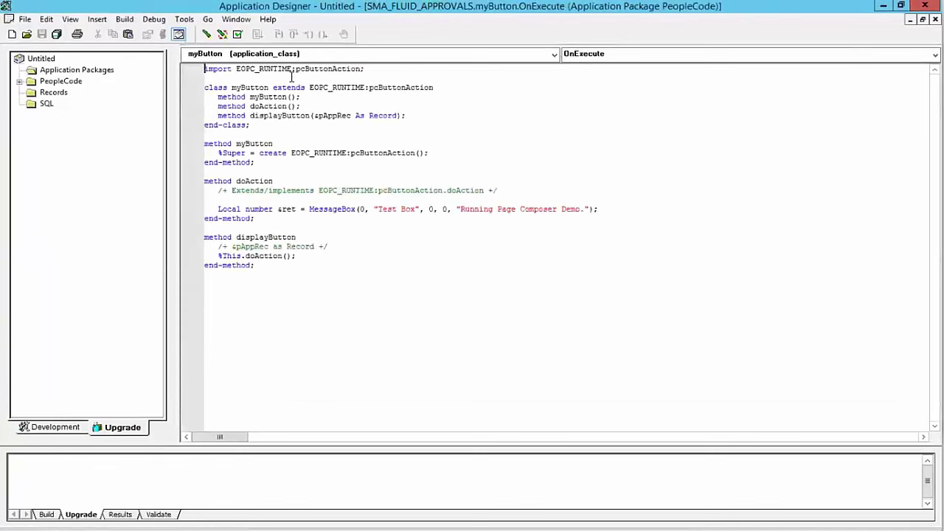
Examine the EOPC_RUNTIME:pcButtonAction class that myButton extends and its displayButton and doAction method declarations.
{"action": "left_click_drag", "start_coordinate": [308, 86], "coordinate": [430, 87]}
{"action": "left_click", "coordinate": [419, 98]}
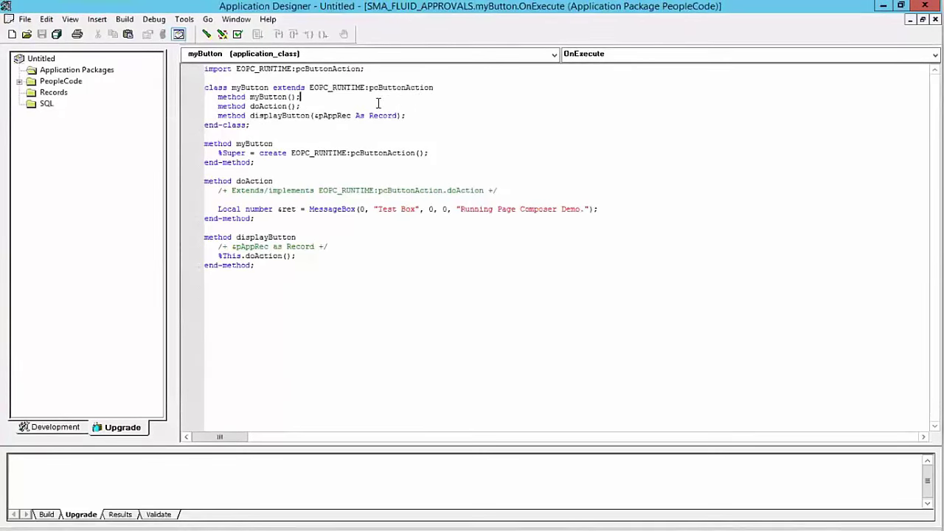
{"action": "left_click", "coordinate": [219, 115]}
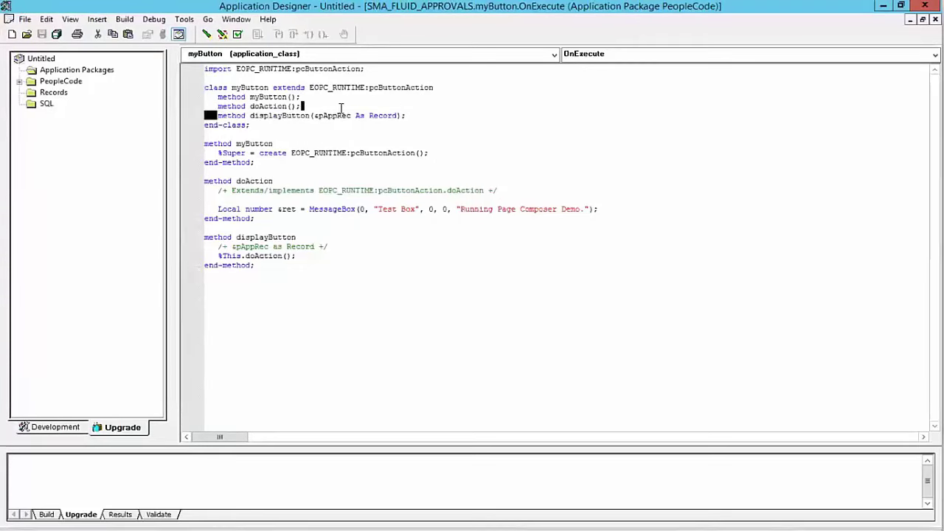
{"action": "left_click", "coordinate": [407, 115], "text": "shift"}
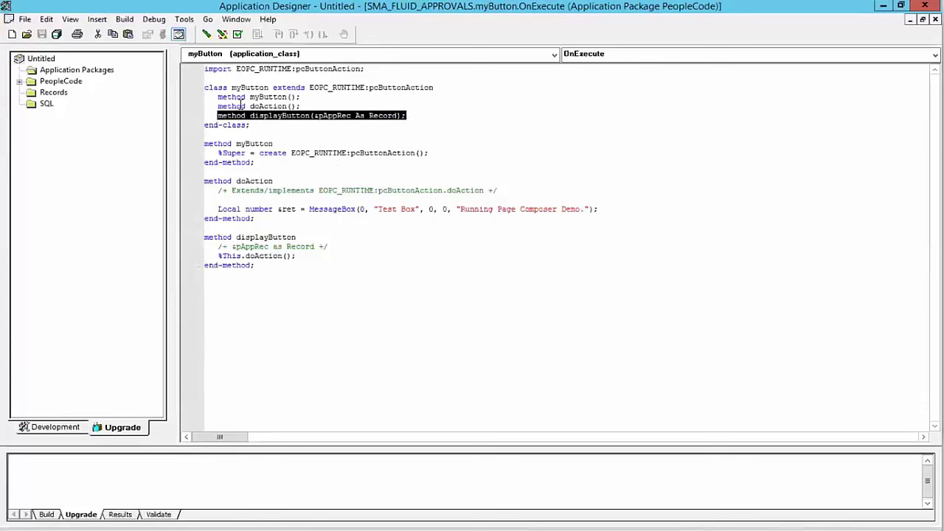
{"action": "left_click", "coordinate": [299, 105]}
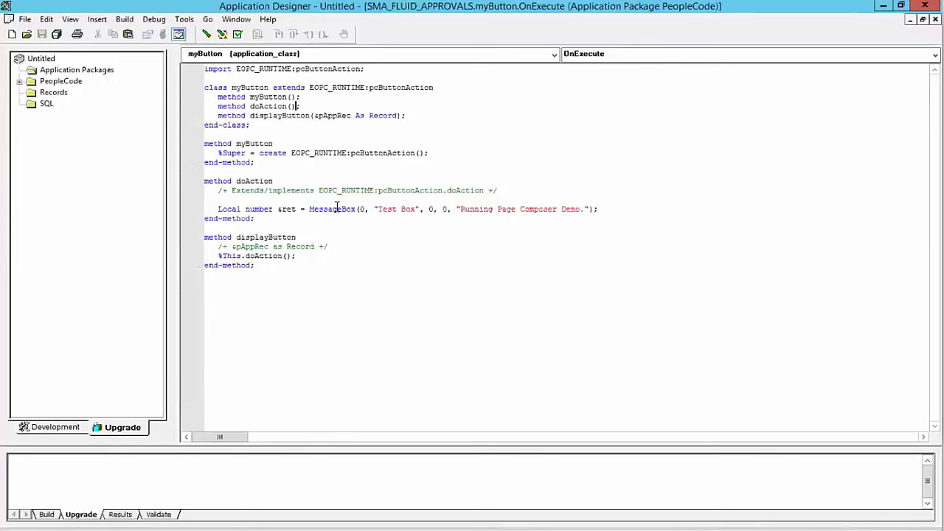
Open the editRequisition class PeopleCode of the PV_FLUID_APPROVALS package and examine the editReq call in its doHyperlinkWithParms method.
{"action": "left_click", "coordinate": [237, 22]}
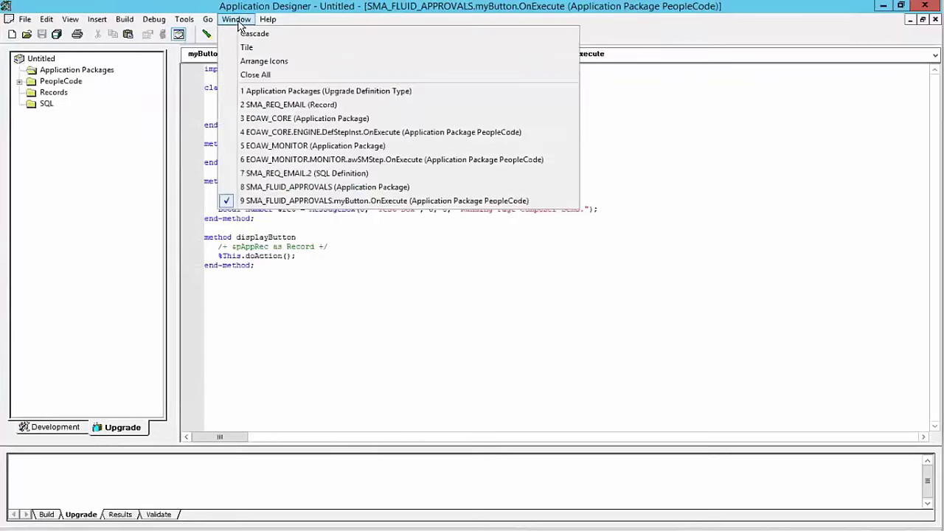
{"action": "left_click", "coordinate": [118, 94]}
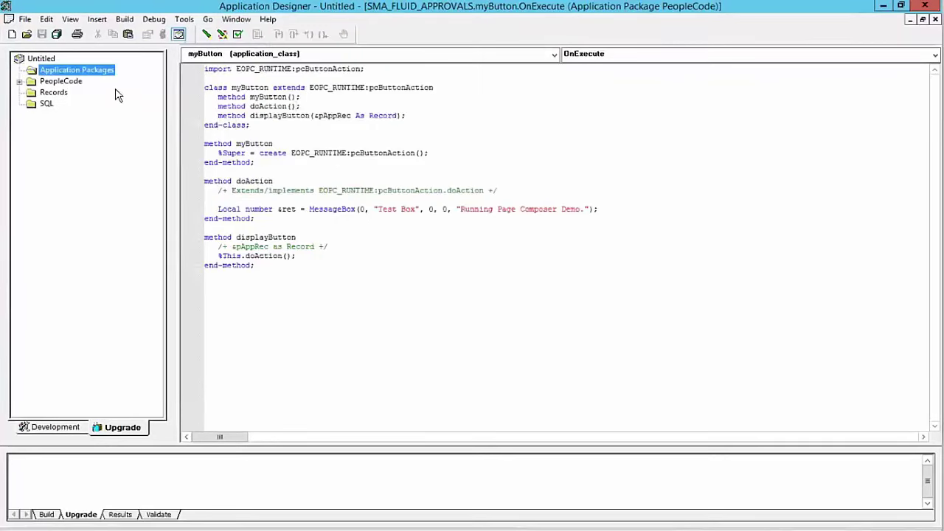
{"action": "double_click", "coordinate": [77, 81]}
{"action": "left_click", "coordinate": [84, 73]}
{"action": "double_click", "coordinate": [84, 72]}
{"action": "left_click", "coordinate": [272, 74]}
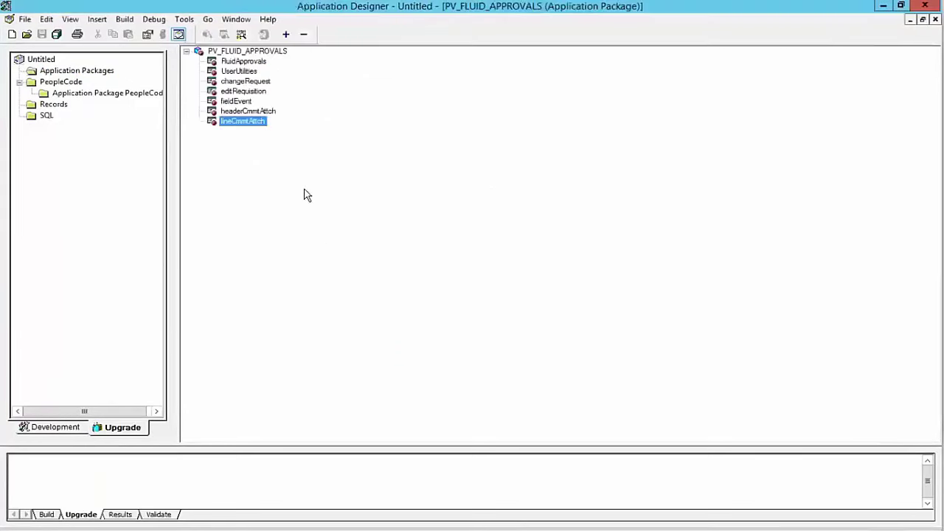
{"action": "left_click", "coordinate": [256, 91]}
{"action": "left_click", "coordinate": [255, 92]}
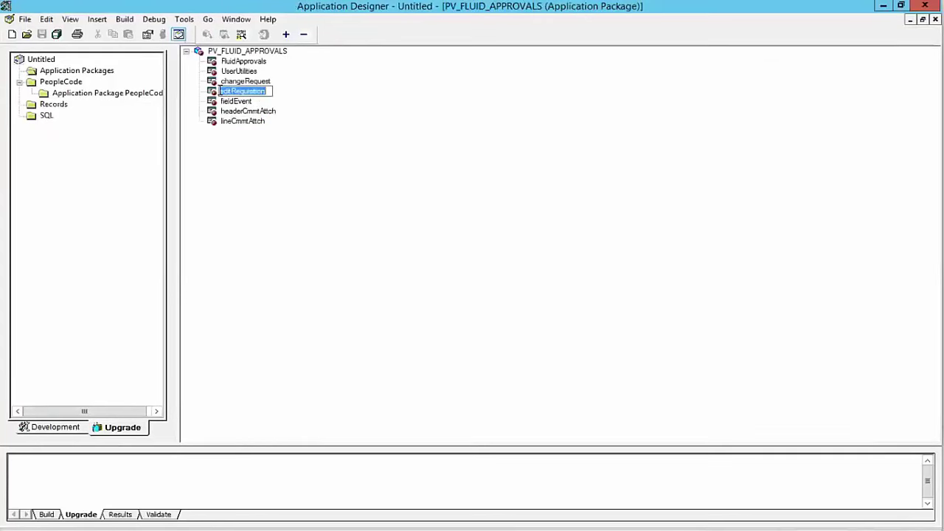
{"action": "double_click", "coordinate": [213, 93]}
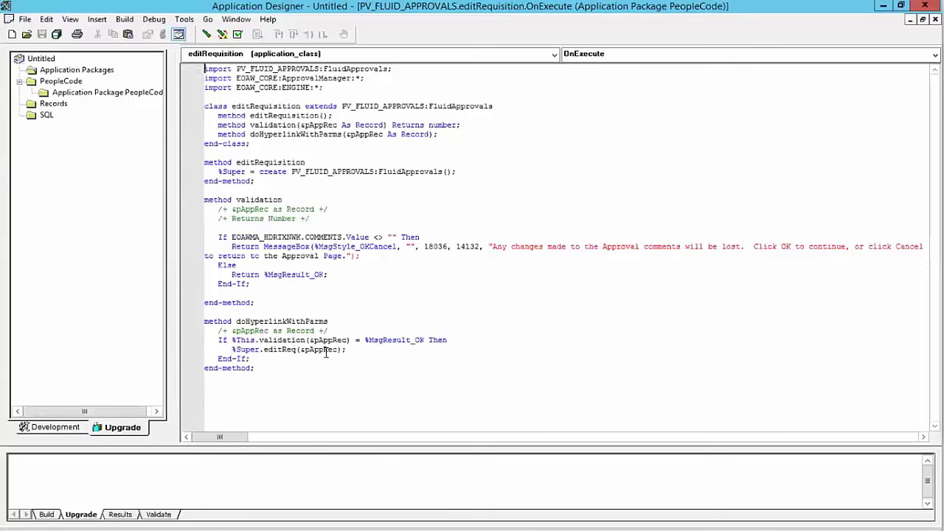
{"action": "left_click_drag", "start_coordinate": [345, 350], "coordinate": [235, 348]}
{"action": "left_click", "coordinate": [284, 350]}
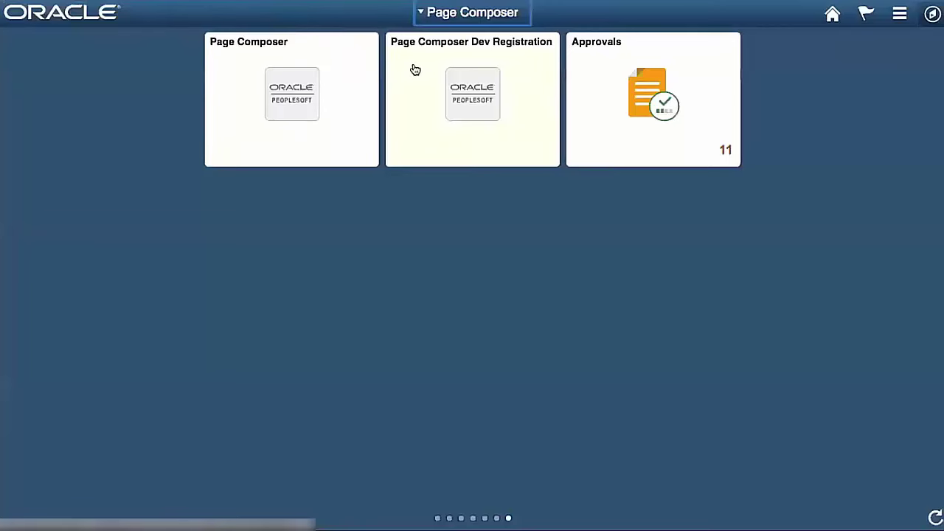
Switch to PeopleSoft's Page Composer Dev Registration and open the APPROVALS definition for the FDM system source.
{"action": "left_click", "coordinate": [415, 69]}
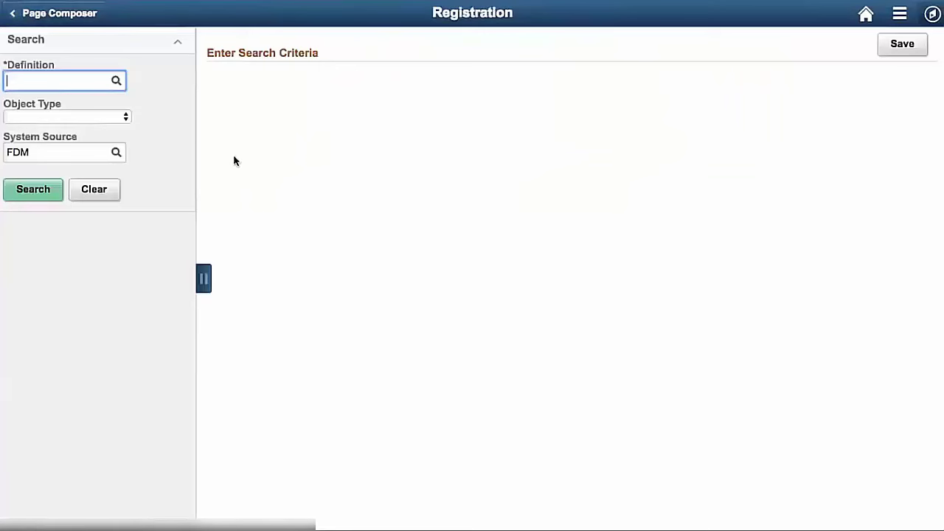
{"action": "left_click", "coordinate": [116, 82]}
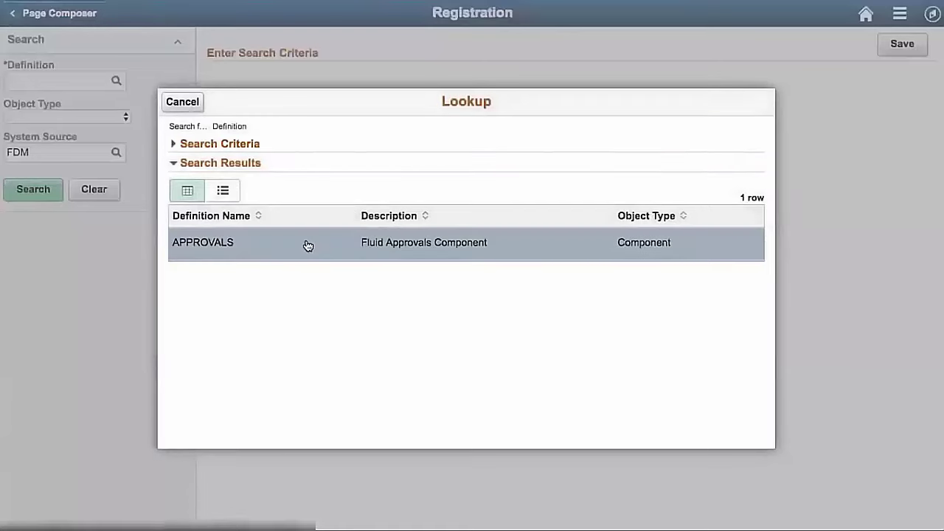
{"action": "left_click", "coordinate": [305, 244]}
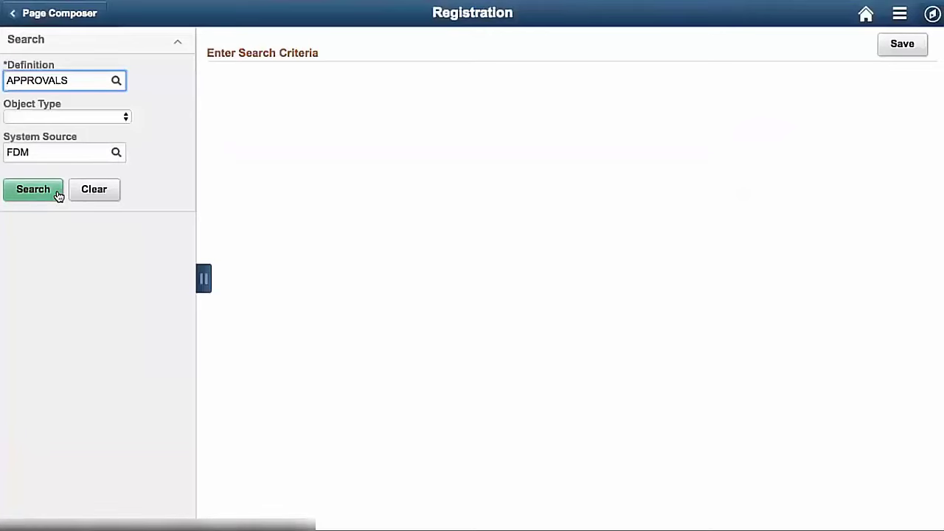
{"action": "left_click", "coordinate": [57, 194]}
{"action": "scroll", "coordinate": [259, 284], "scroll_direction": "down", "scroll_amount": 6}
{"action": "scroll", "coordinate": [260, 296], "scroll_direction": "down", "scroll_amount": 10}
{"action": "left_click", "coordinate": [224, 191]}
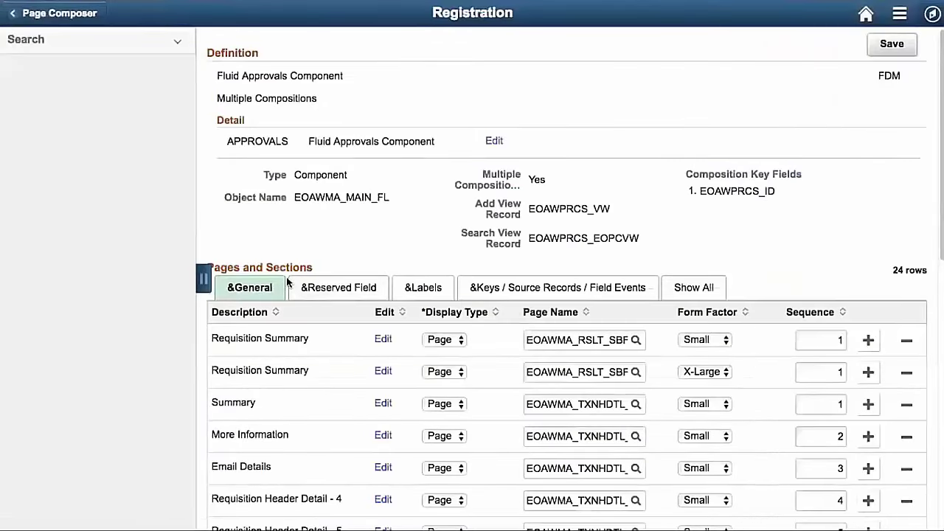
Open the application source records of the X-Large Summary section and examine the doHyperlinkWithParms app class path for EOPCOBJ_LINK_L0.
{"action": "scroll", "coordinate": [286, 277], "scroll_direction": "down", "scroll_amount": 3}
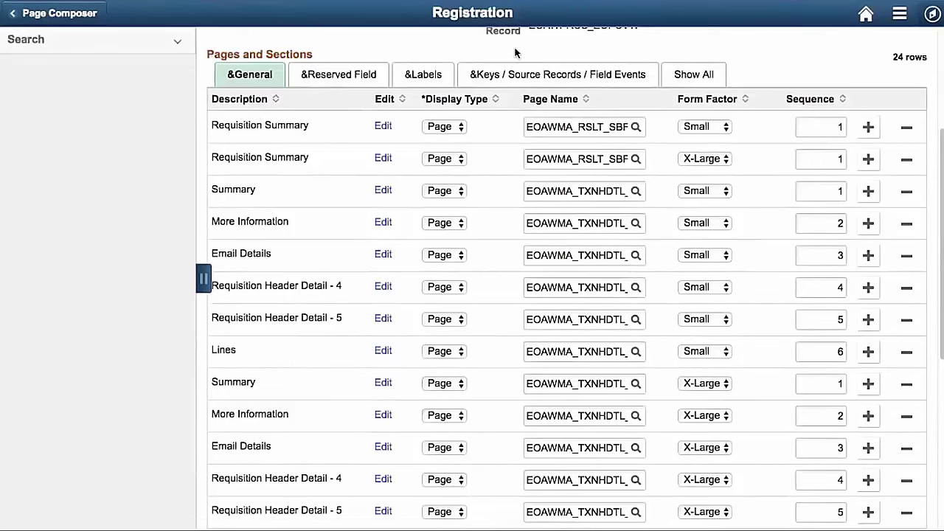
{"action": "left_click", "coordinate": [525, 71]}
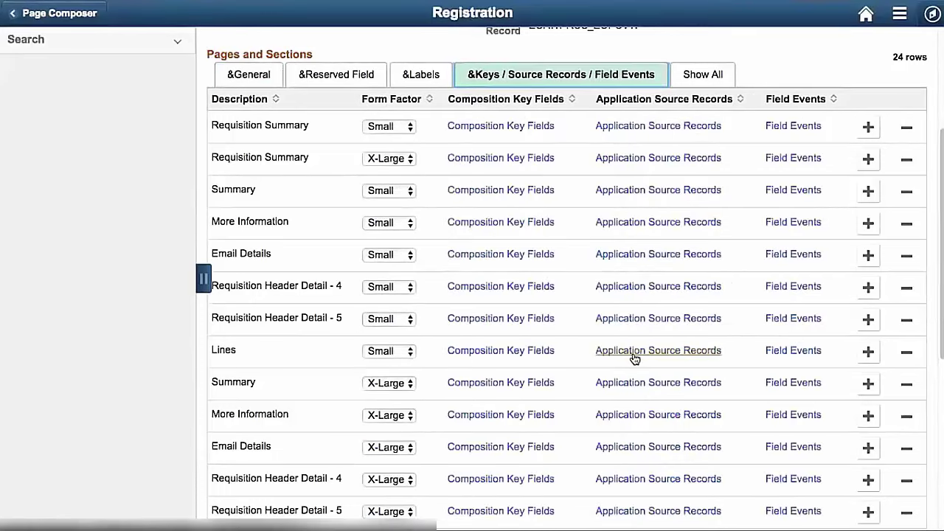
{"action": "left_click", "coordinate": [657, 383]}
{"action": "scroll", "coordinate": [537, 355], "scroll_direction": "down", "scroll_amount": 5}
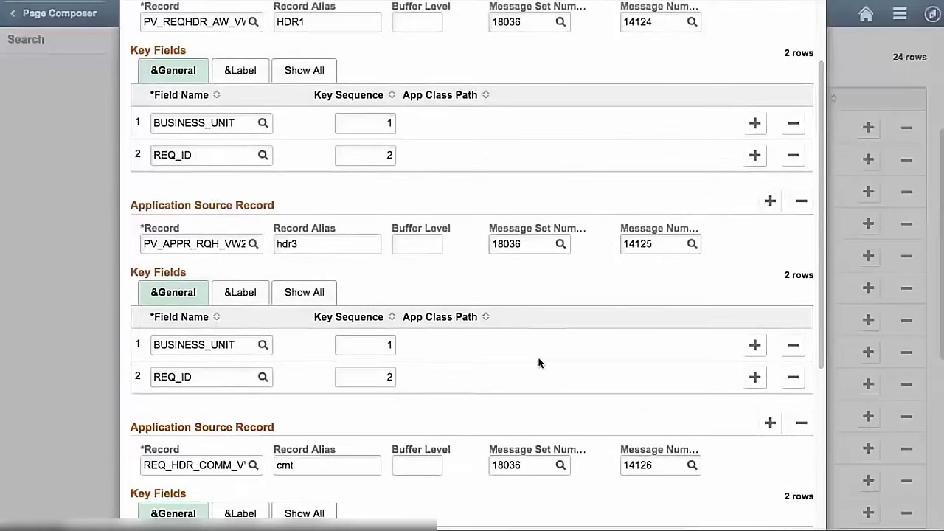
{"action": "scroll", "coordinate": [538, 362], "scroll_direction": "down", "scroll_amount": 1}
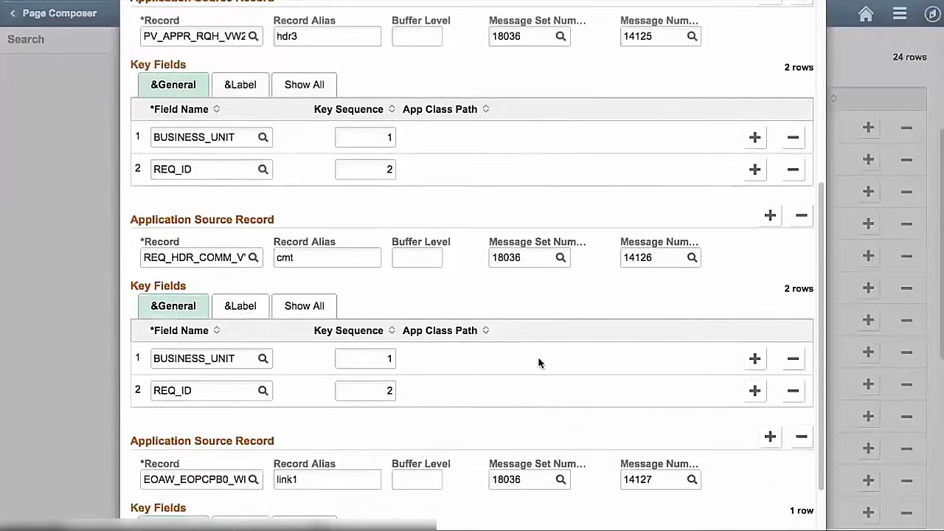
{"action": "scroll", "coordinate": [538, 362], "scroll_direction": "down", "scroll_amount": 1}
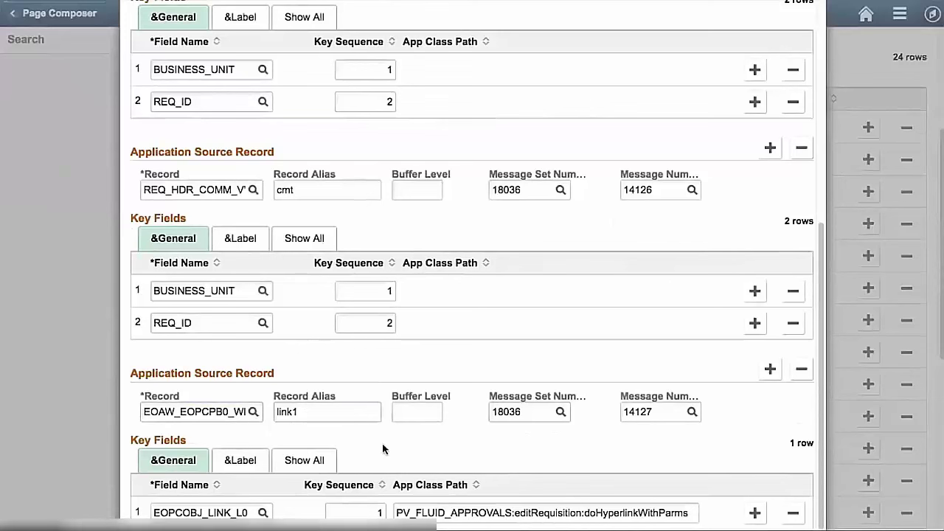
{"action": "left_click", "coordinate": [682, 512]}
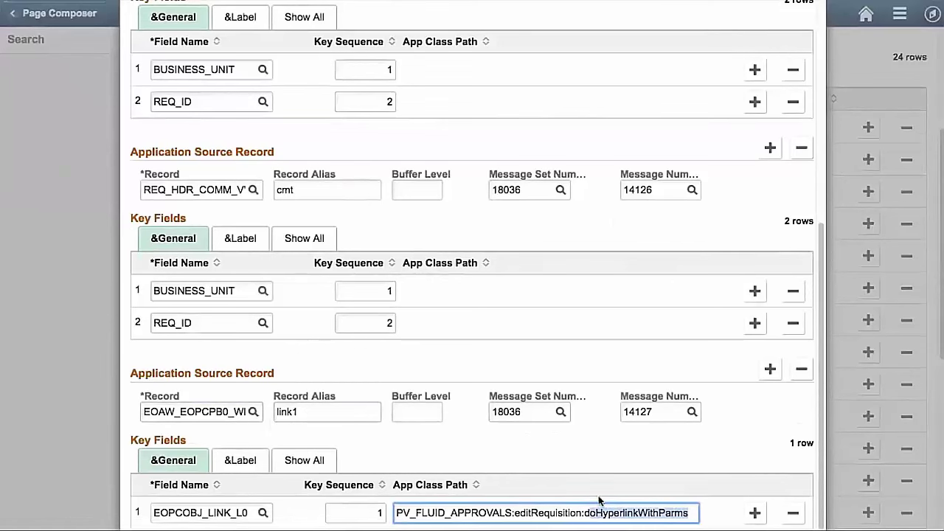
Add the EOPCOBJ_BUTTON_L0 field with key sequence 1 to the key fields of the link1 source record.
{"action": "left_click", "coordinate": [755, 512]}
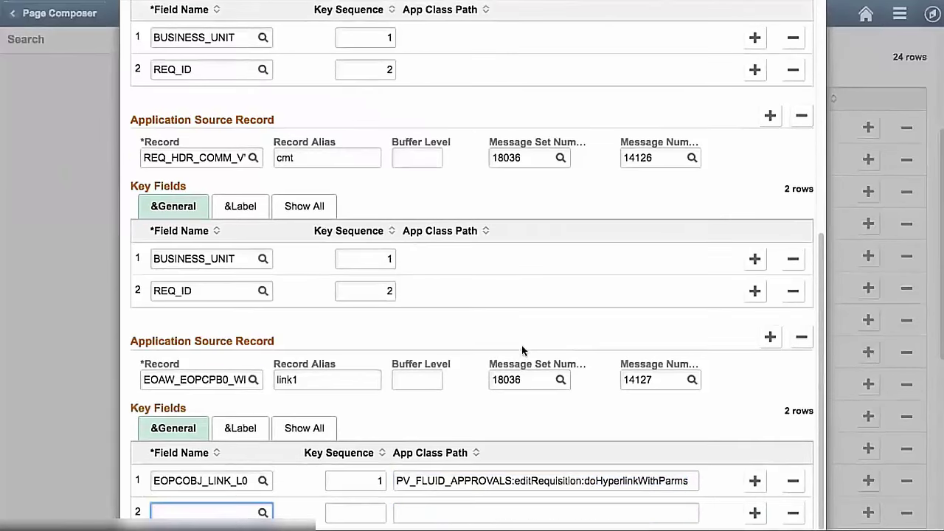
{"action": "left_click", "coordinate": [263, 511]}
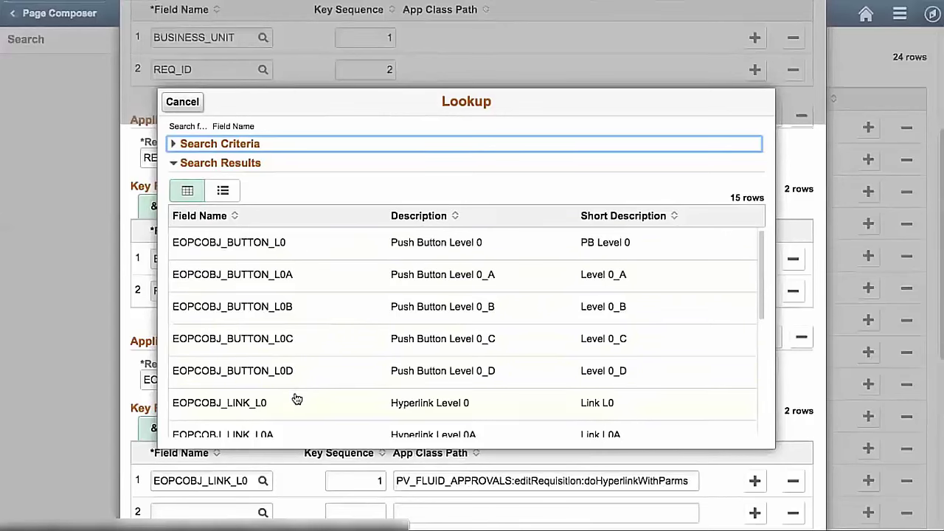
{"action": "scroll", "coordinate": [295, 395], "scroll_direction": "down", "scroll_amount": 5}
{"action": "scroll", "coordinate": [295, 396], "scroll_direction": "up", "scroll_amount": 5}
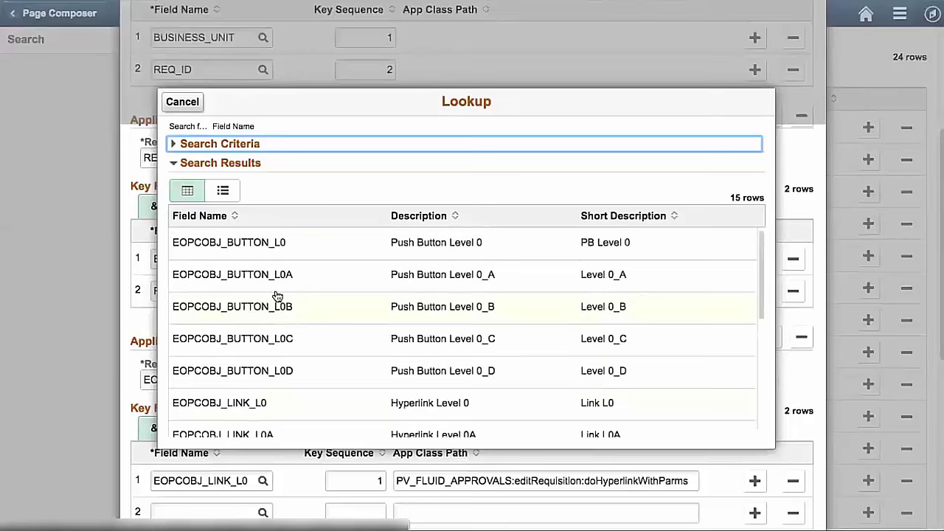
{"action": "left_click", "coordinate": [267, 249]}
{"action": "left_click", "coordinate": [380, 511]}
{"action": "type", "text": "1"}
Enter SMA_FLUID_APPROVALS:displayButton as the app class path of the new button key field.
{"action": "left_click", "coordinate": [434, 514]}
{"action": "type", "text": "SMA_F"}
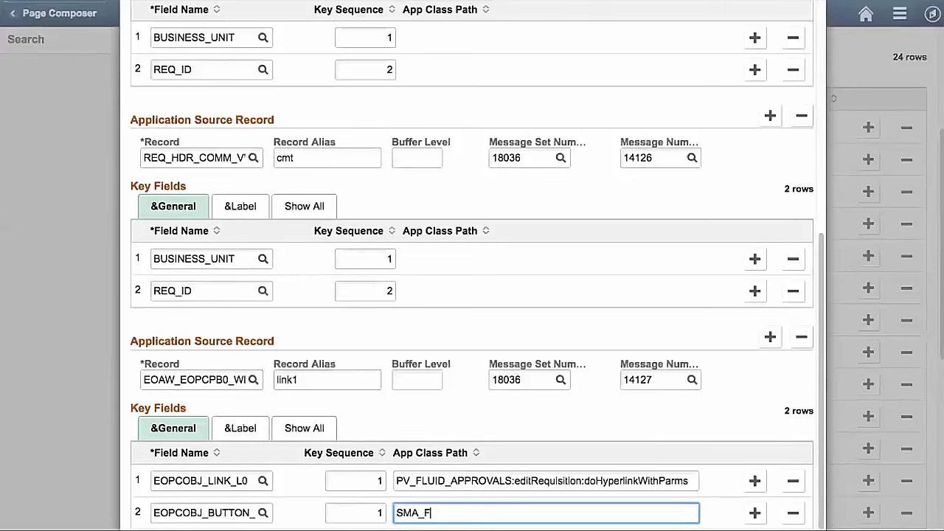
{"action": "type", "text": "LUID_APPROV"}
{"action": "type", "text": "ALS:"}
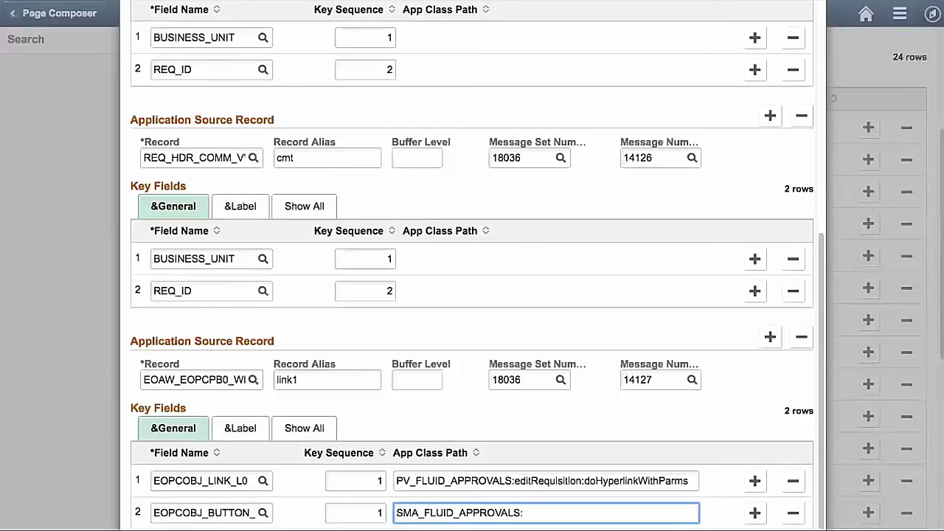
{"action": "type", "text": "displayButton"}
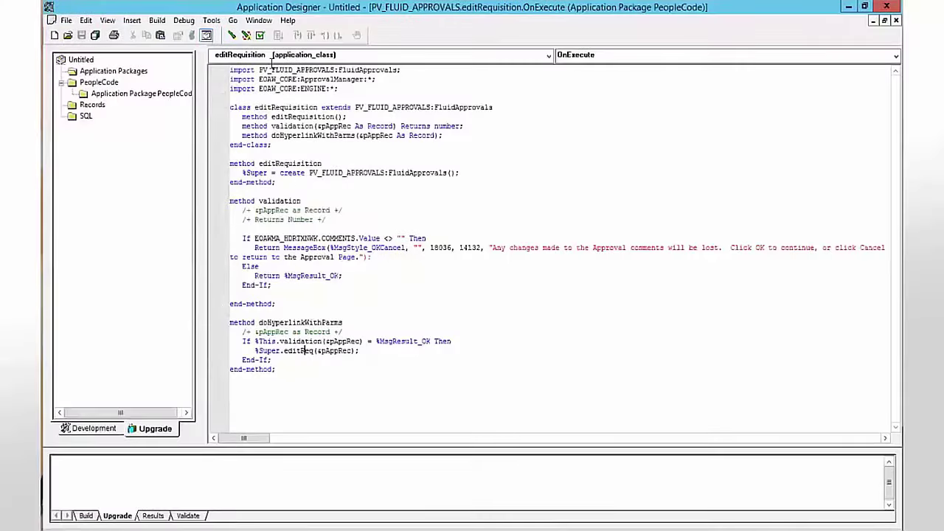
Look up the class in the SMA_FLUID_APPROVALS package in Application Designer and insert myButton: before displayButton in the button's app class path.
{"action": "left_click", "coordinate": [258, 21]}
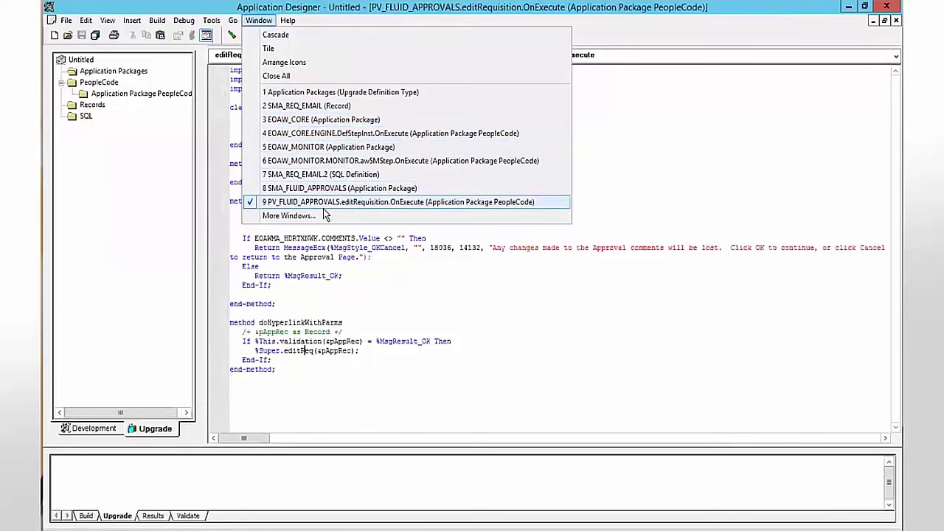
{"action": "left_click", "coordinate": [328, 188]}
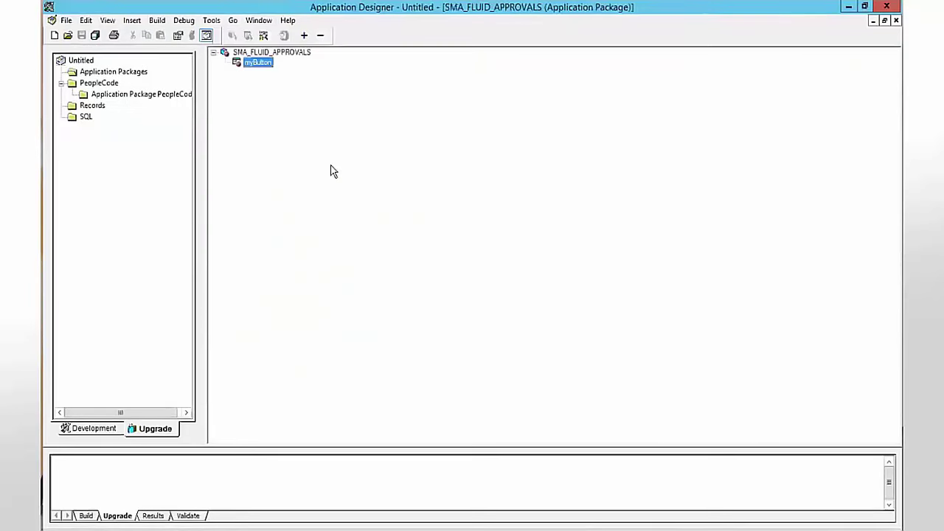
{"action": "double_click", "coordinate": [260, 64]}
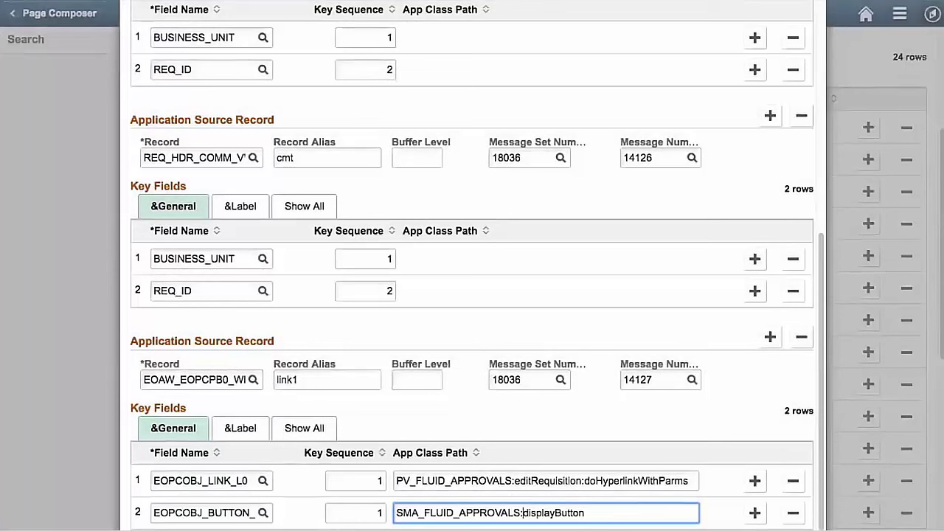
{"action": "type", "text": "myButton:"}
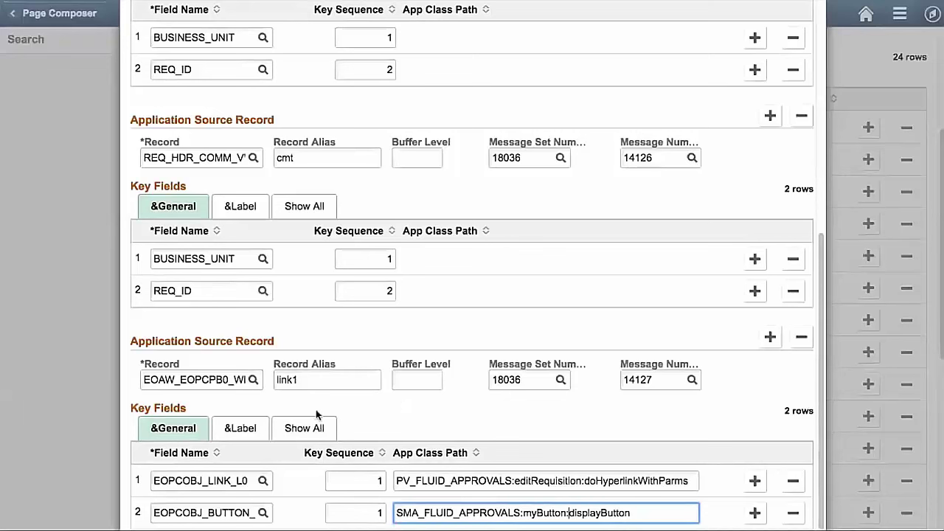
Set the button key field's label to message set number 18081 and message number 4.
{"action": "left_click", "coordinate": [242, 429]}
{"action": "left_click", "coordinate": [472, 511]}
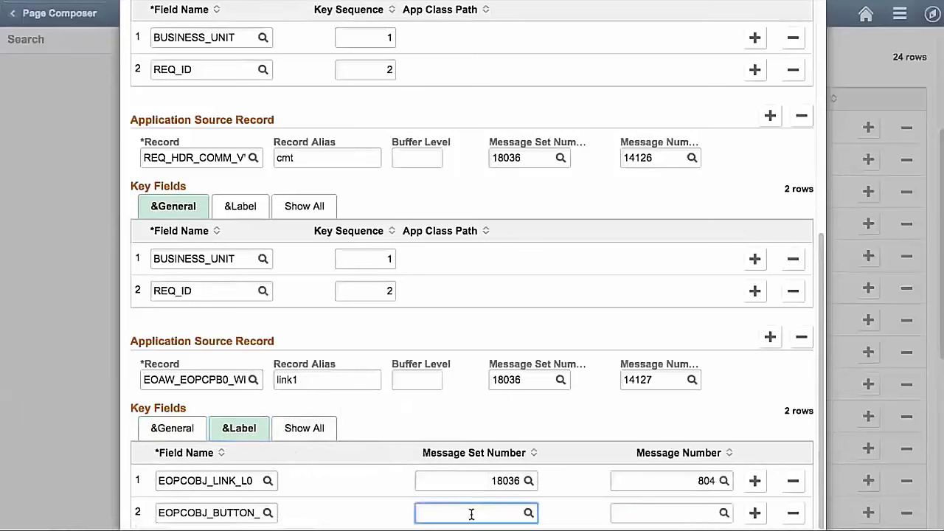
{"action": "type", "text": "18081"}
{"action": "key", "text": "Tab"}
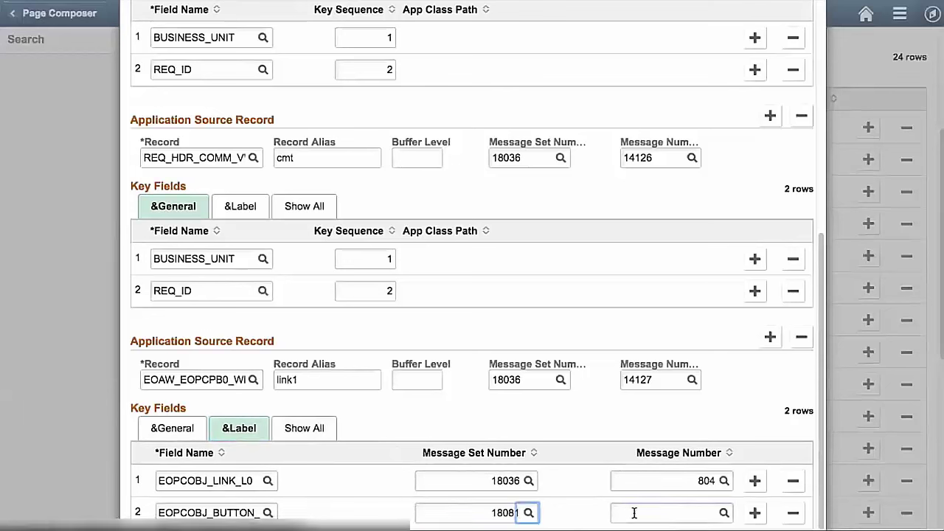
{"action": "left_click", "coordinate": [637, 512]}
{"action": "type", "text": "4"}
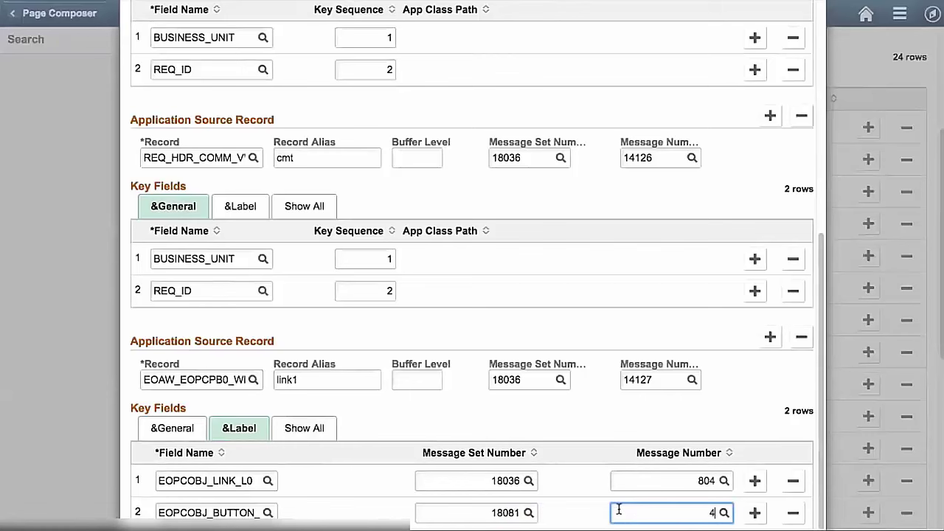
{"action": "left_click", "coordinate": [723, 512]}
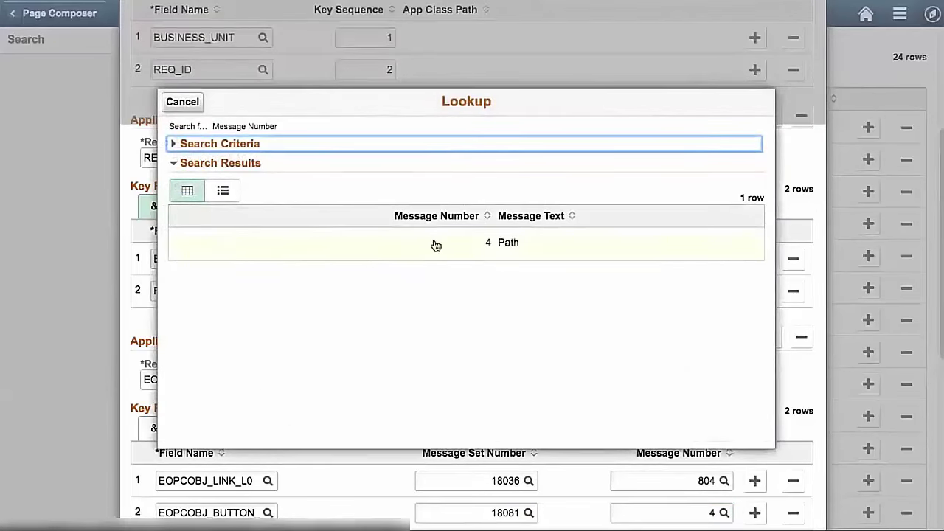
{"action": "left_click", "coordinate": [538, 252]}
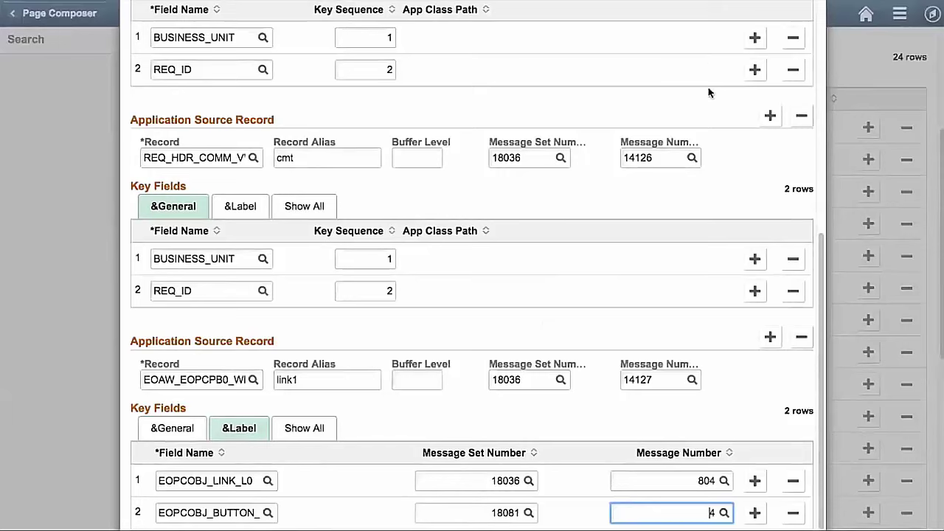
Accept the application source record changes and save the APPROVALS registration.
{"action": "scroll", "coordinate": [708, 87], "scroll_direction": "up", "scroll_amount": 10}
{"action": "left_click", "coordinate": [794, 15]}
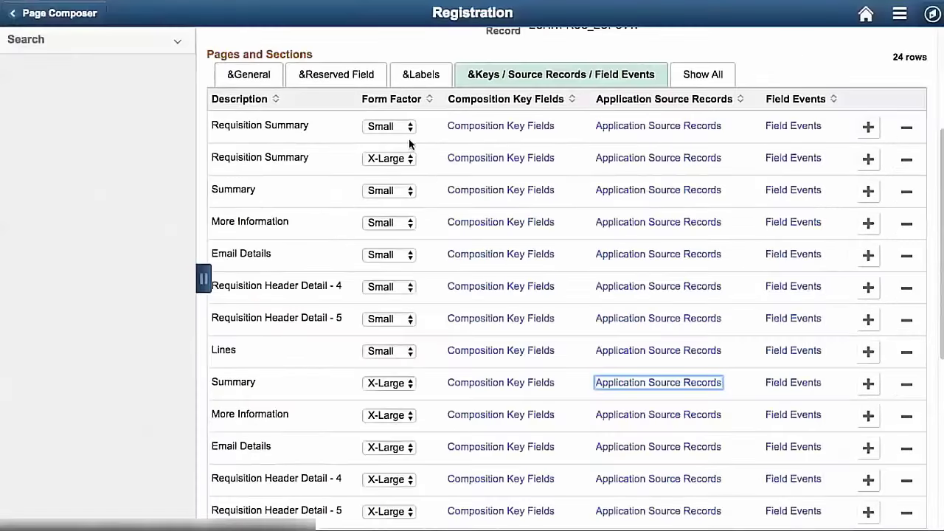
{"action": "left_click", "coordinate": [82, 14]}
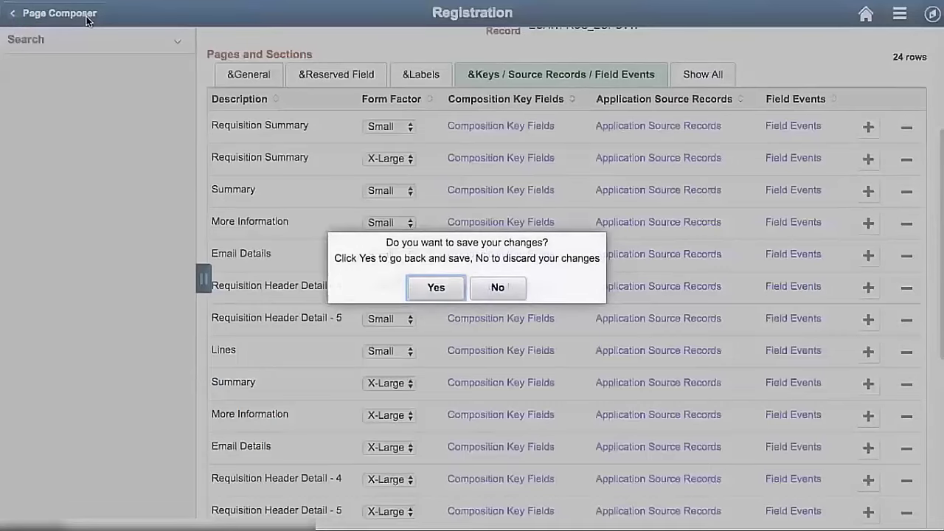
{"action": "left_click", "coordinate": [459, 288]}
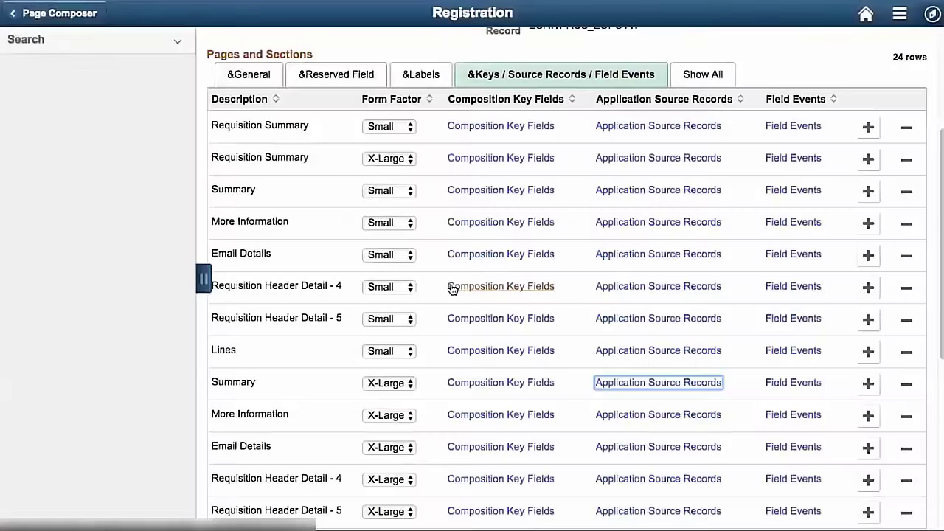
{"action": "scroll", "coordinate": [892, 135], "scroll_direction": "up", "scroll_amount": 3}
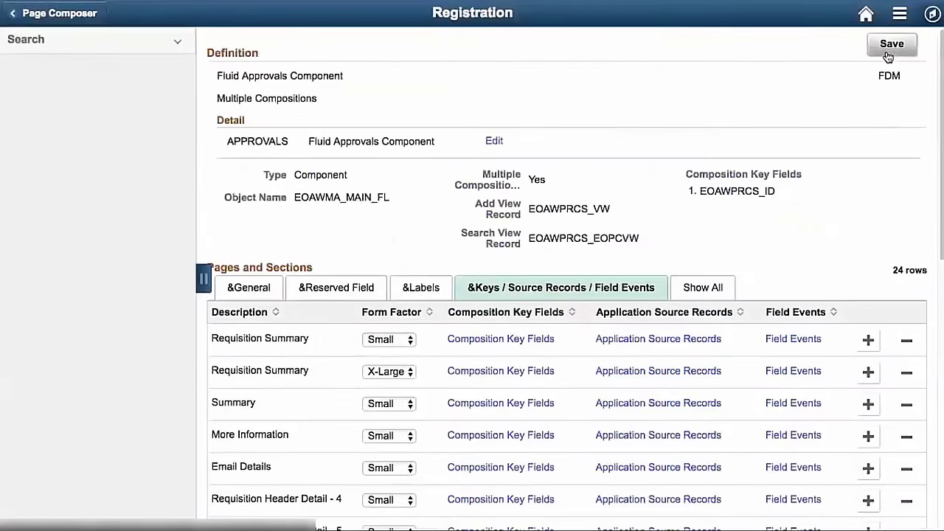
Return to the homepage and open the Requisition composition of the APPROVALS definition in Page Composer.
{"action": "left_click", "coordinate": [59, 15]}
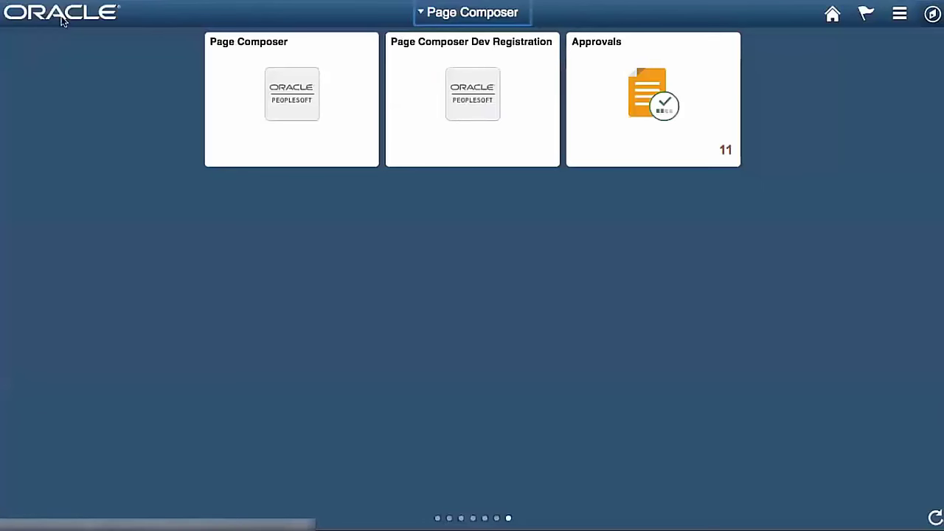
{"action": "left_click", "coordinate": [261, 96]}
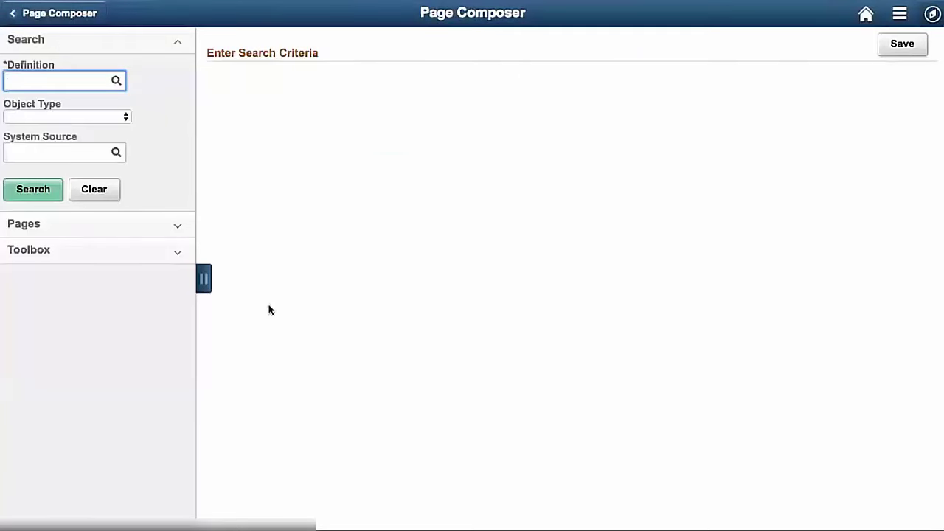
{"action": "left_click", "coordinate": [115, 80]}
{"action": "left_click", "coordinate": [211, 244]}
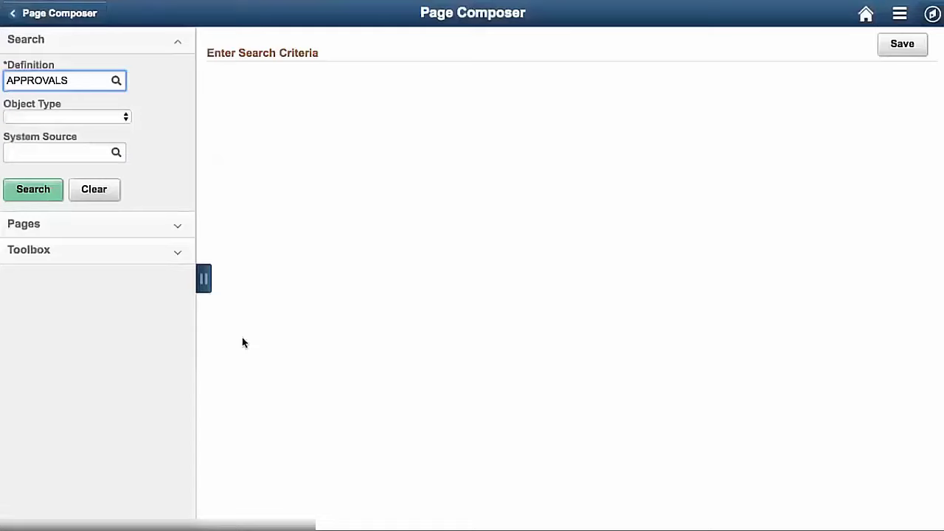
{"action": "left_click", "coordinate": [57, 189]}
{"action": "scroll", "coordinate": [329, 415], "scroll_direction": "down", "scroll_amount": 10}
{"action": "scroll", "coordinate": [331, 417], "scroll_direction": "down", "scroll_amount": 5}
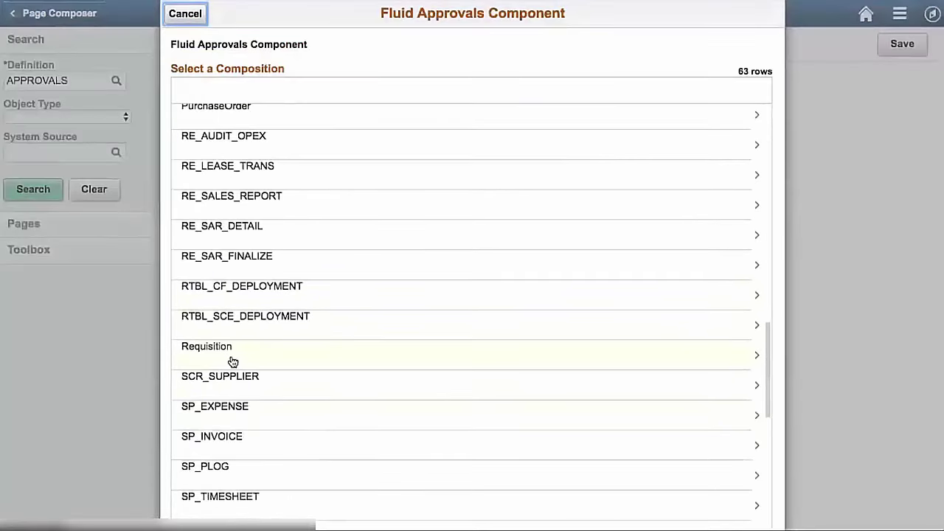
{"action": "left_click", "coordinate": [232, 362]}
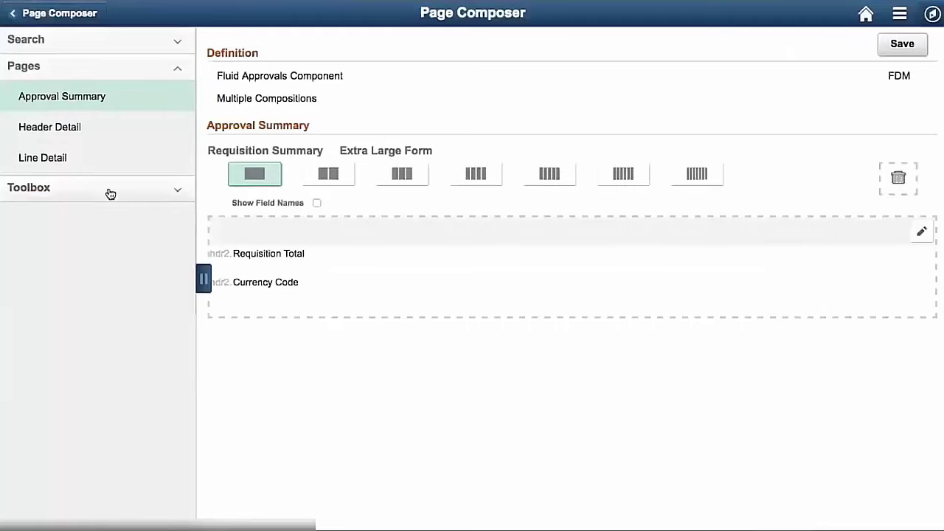
Open the Header Detail page and expand the second More Information work field group (link1) in the toolbox.
{"action": "left_click", "coordinate": [97, 137]}
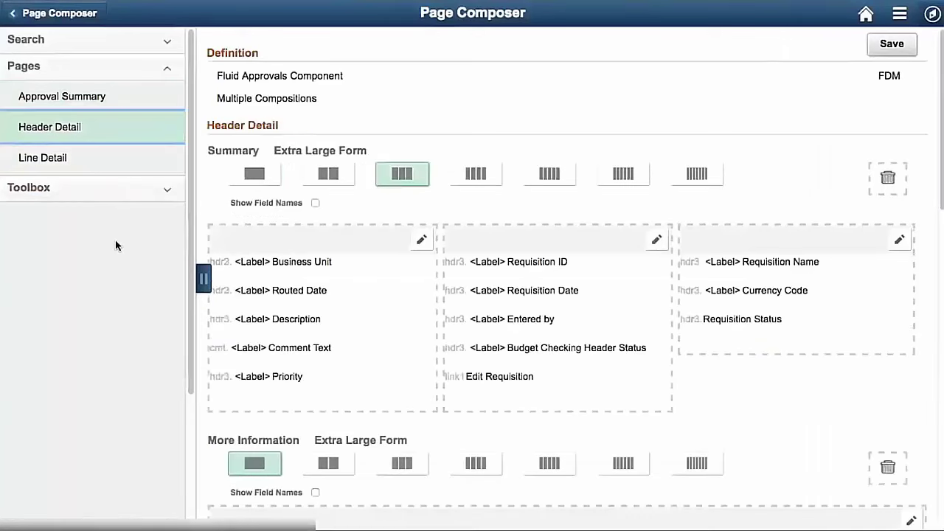
{"action": "left_click", "coordinate": [107, 193]}
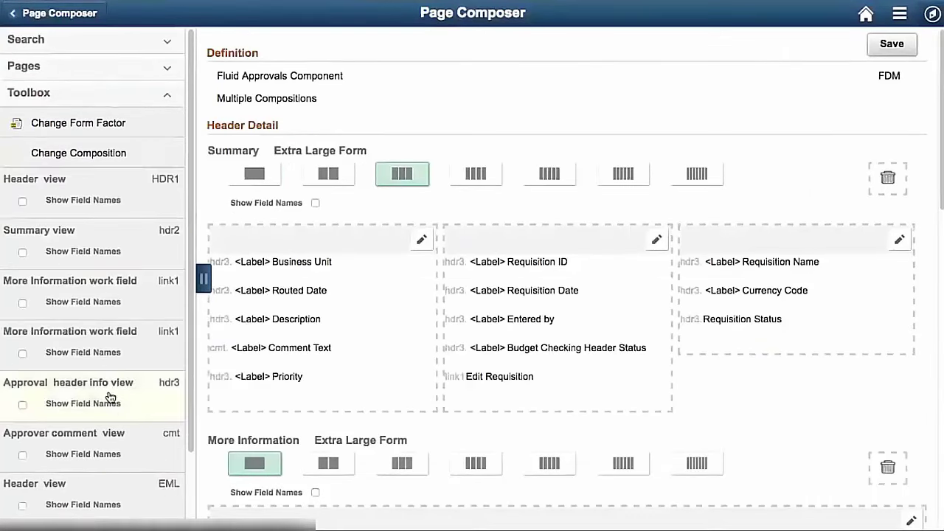
{"action": "left_click", "coordinate": [116, 352]}
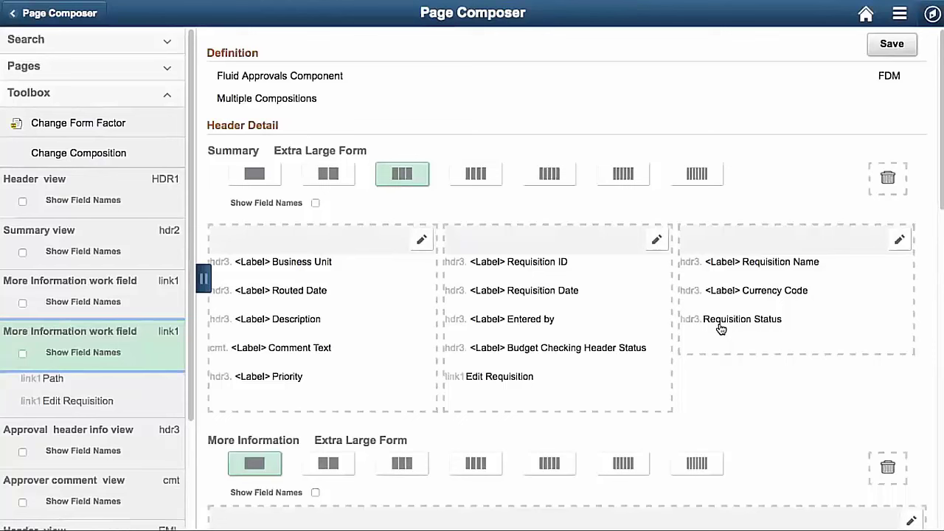
Replace Requisition Status, Currency Code and Requisition Name in the Summary section's third column with the link1 Path field and save the composition.
{"action": "left_click_drag", "start_coordinate": [720, 328], "coordinate": [886, 171]}
{"action": "left_click_drag", "start_coordinate": [775, 295], "coordinate": [884, 171]}
{"action": "left_click_drag", "start_coordinate": [783, 262], "coordinate": [892, 177]}
{"action": "left_click", "coordinate": [891, 43]}
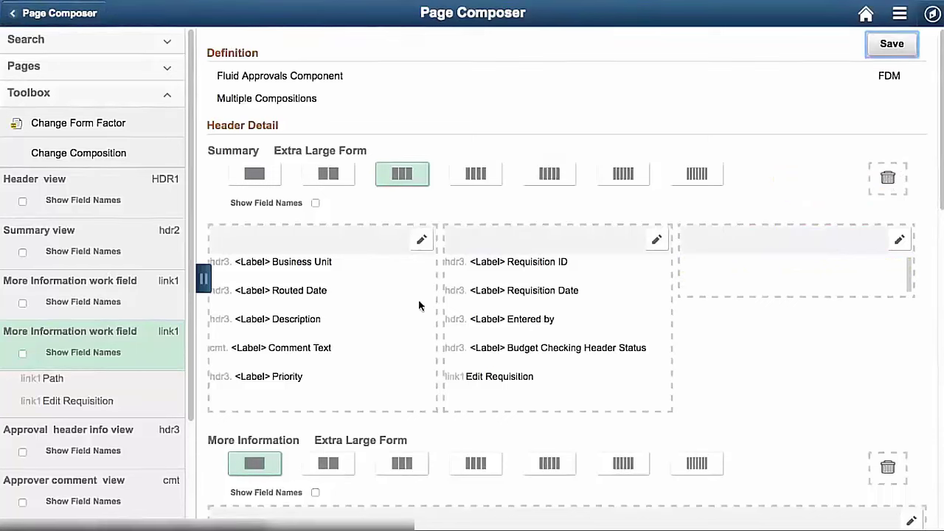
{"action": "left_click_drag", "start_coordinate": [52, 378], "coordinate": [749, 265]}
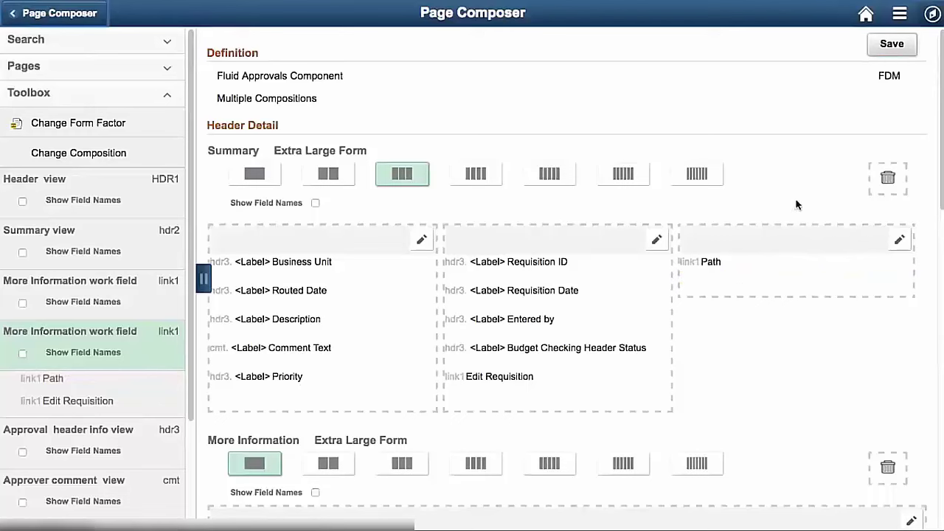
{"action": "left_click", "coordinate": [892, 44]}
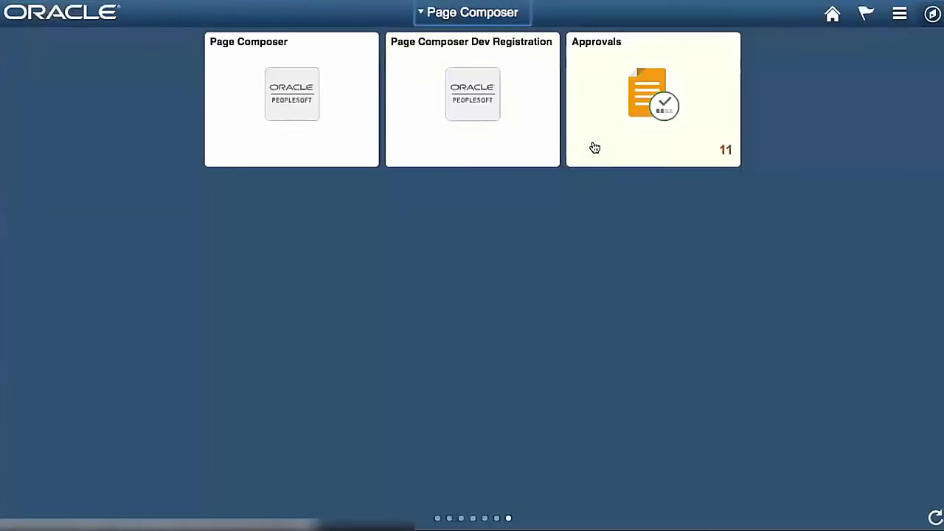
Open the pending Bike-A-Thon requisition in Approvals, test the Path button in its Summary section and dismiss the message.
{"action": "left_click", "coordinate": [594, 148]}
{"action": "left_click", "coordinate": [308, 205]}
{"action": "left_click", "coordinate": [739, 152]}
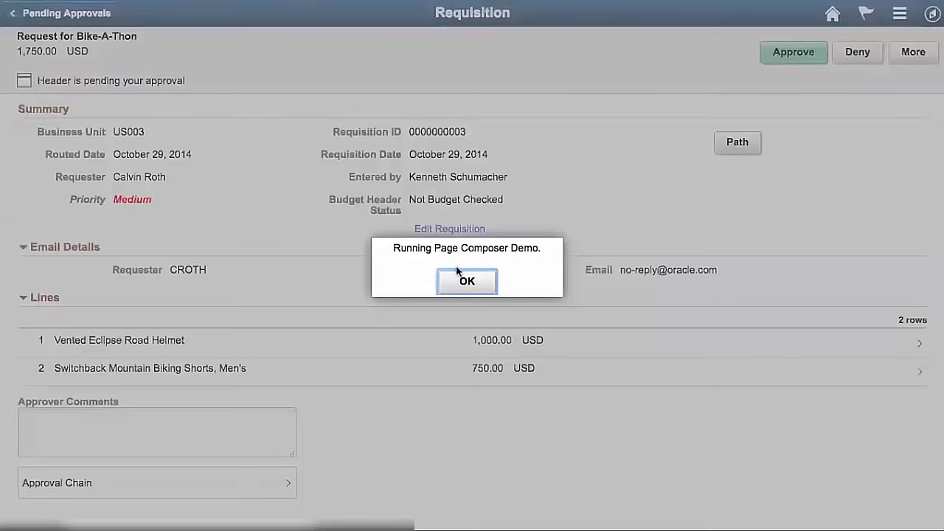
{"action": "left_click", "coordinate": [464, 283]}
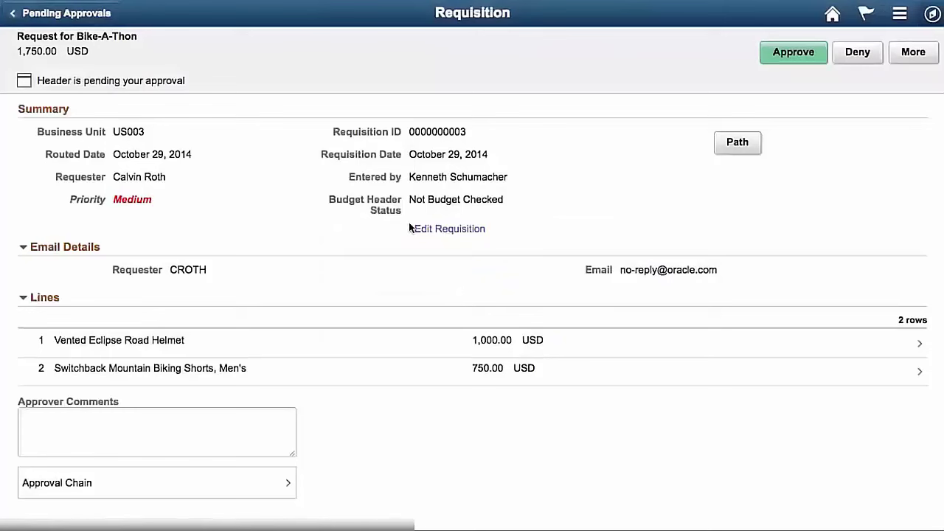
Test the requisition's Edit Requisition link and return to the approval page from the Review and Submit page.
{"action": "left_click", "coordinate": [463, 231]}
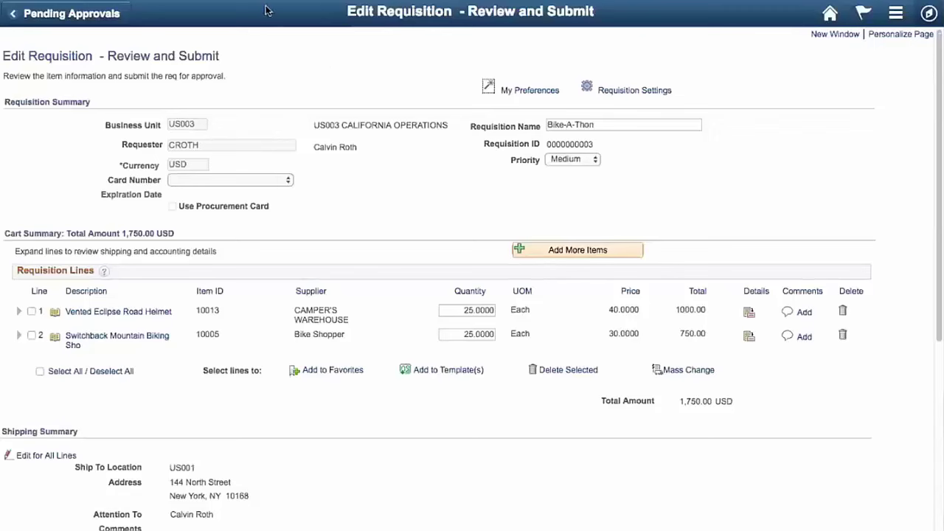
{"action": "left_click", "coordinate": [70, 13]}
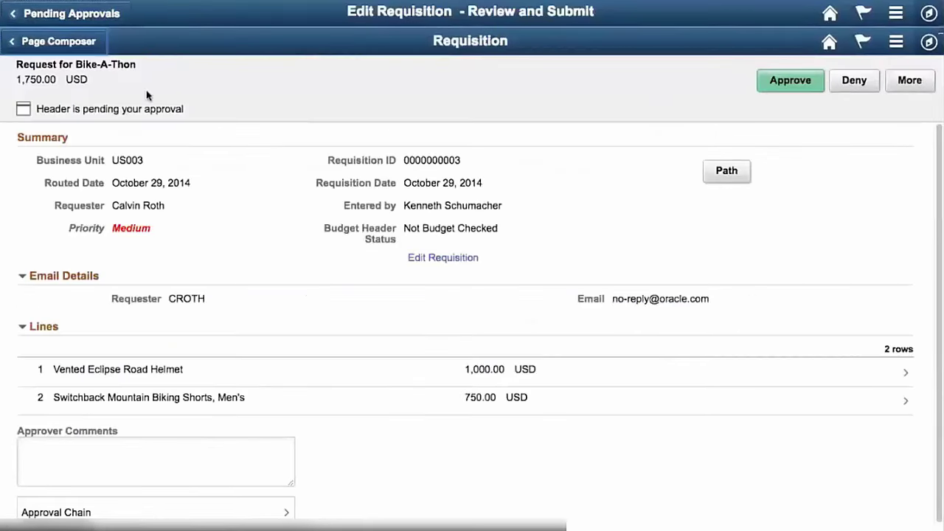
Leave the requisition approval page and go to the Page Composer homepage.
{"action": "left_click", "coordinate": [74, 16]}
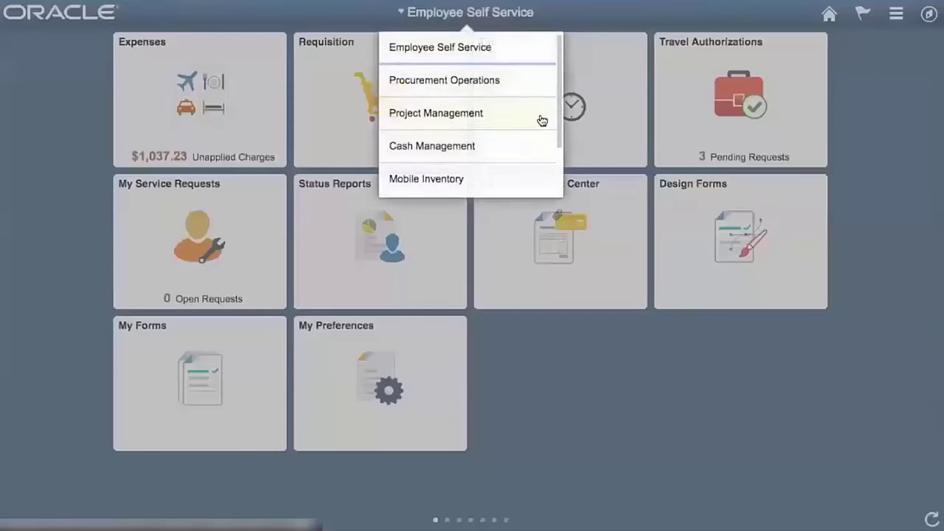
{"action": "scroll", "coordinate": [538, 174], "scroll_direction": "down", "scroll_amount": 2}
{"action": "left_click", "coordinate": [536, 173]}
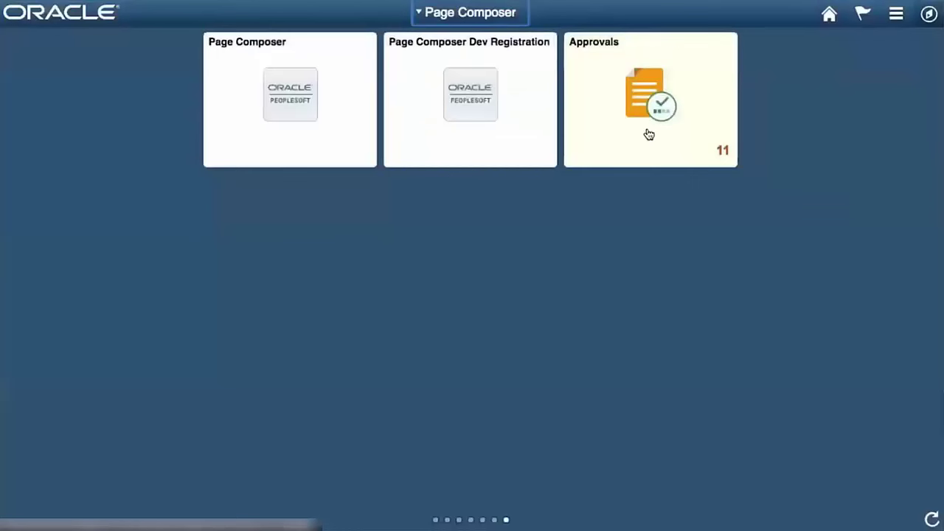